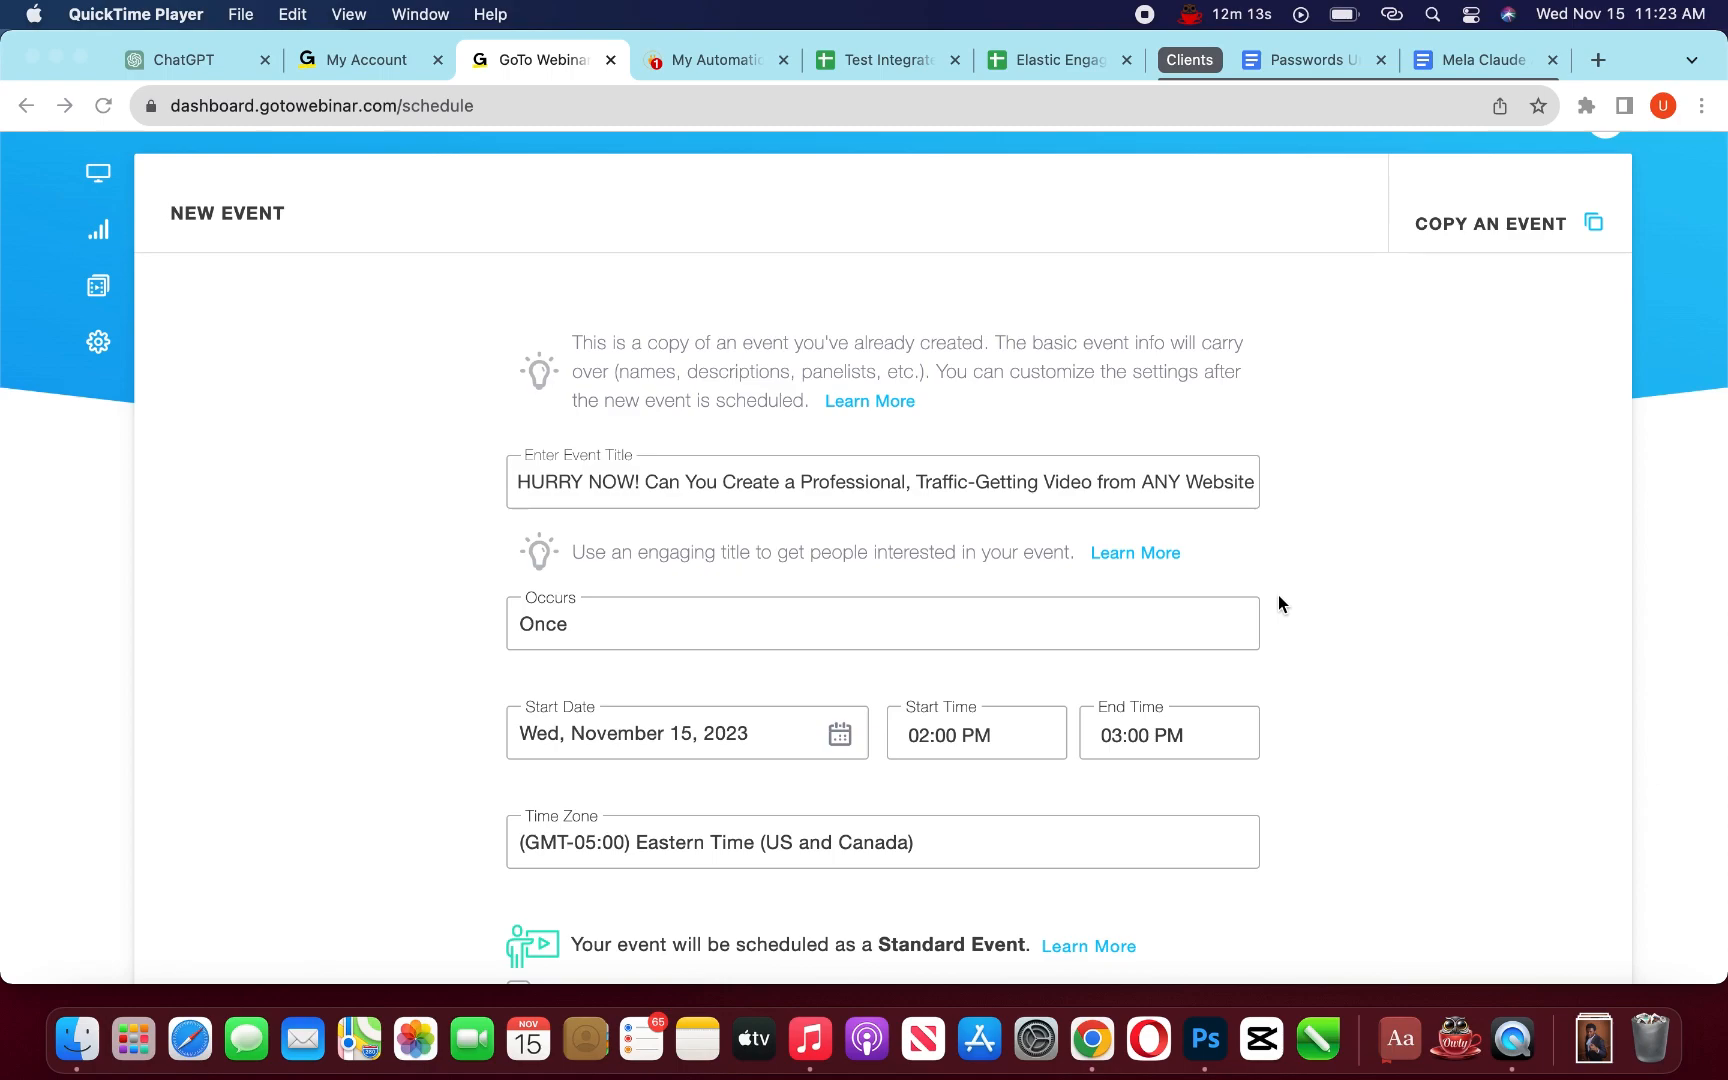
# - Schedule the copied GoToWebinar event as a one-time standard event, keeping its prefilled title, date and time
pyautogui.scroll(-2, 1341, 649)
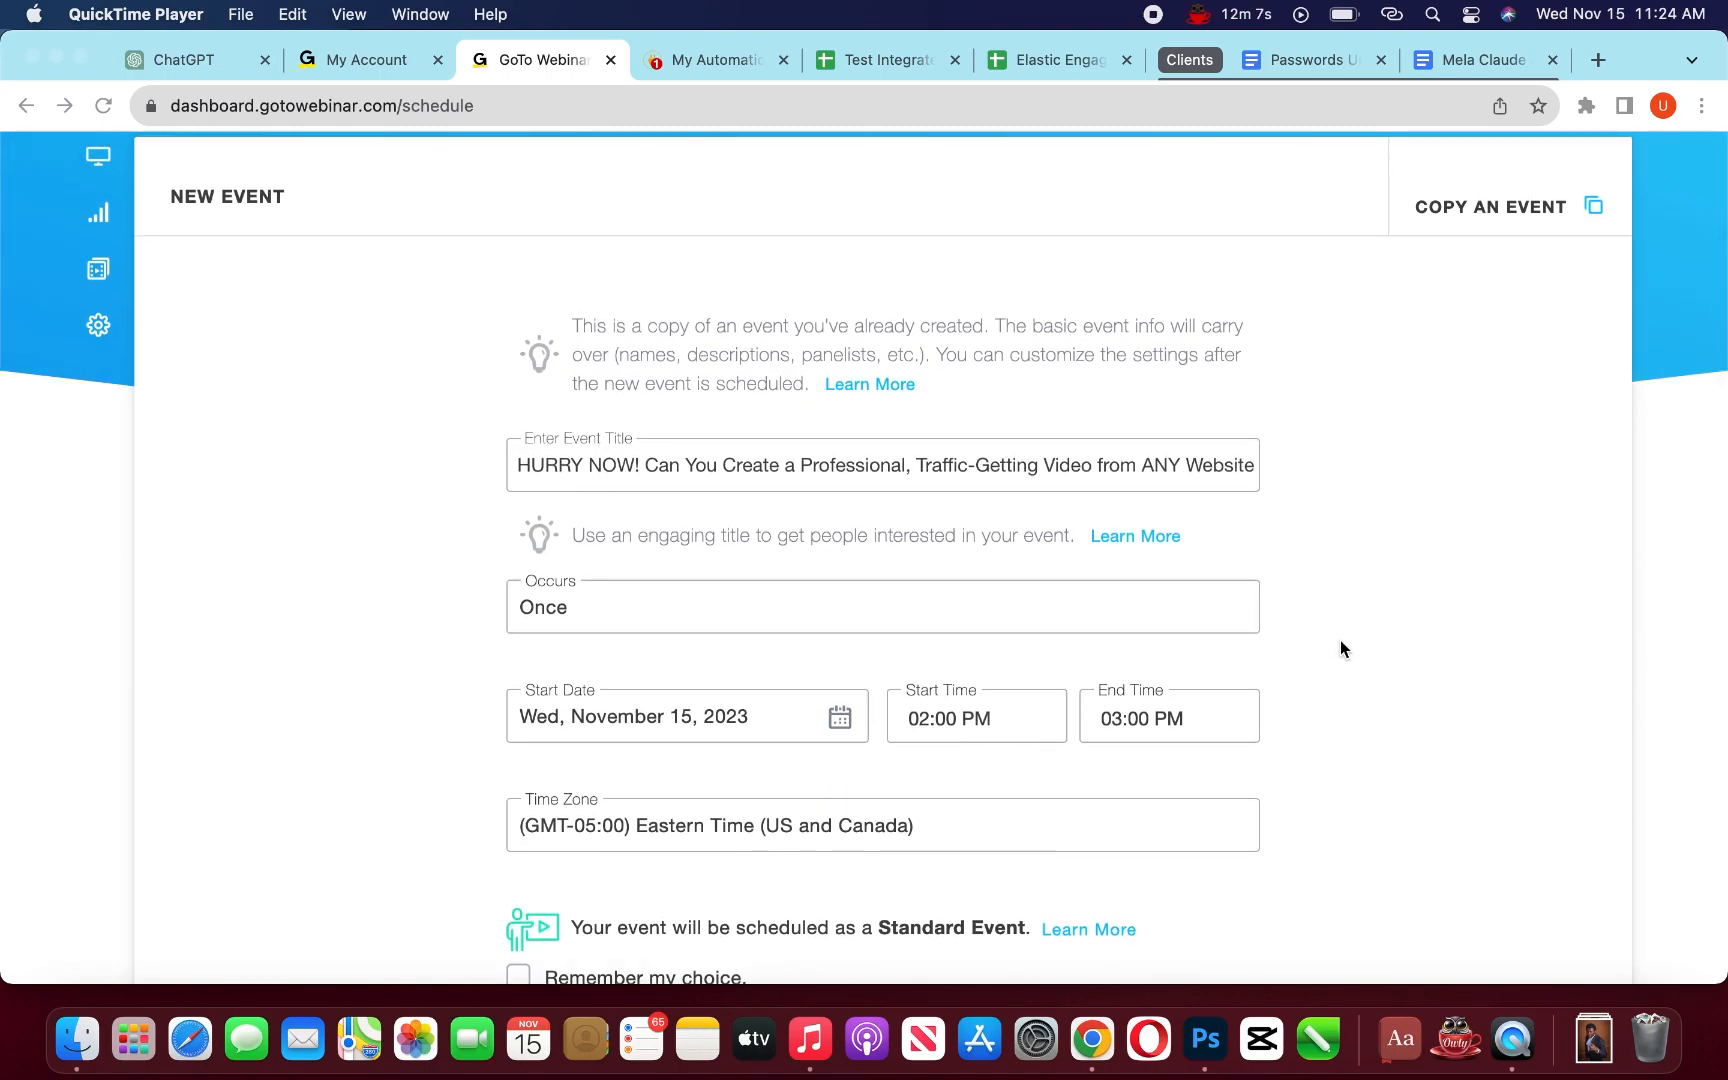
pyautogui.scroll(-4, 1341, 649)
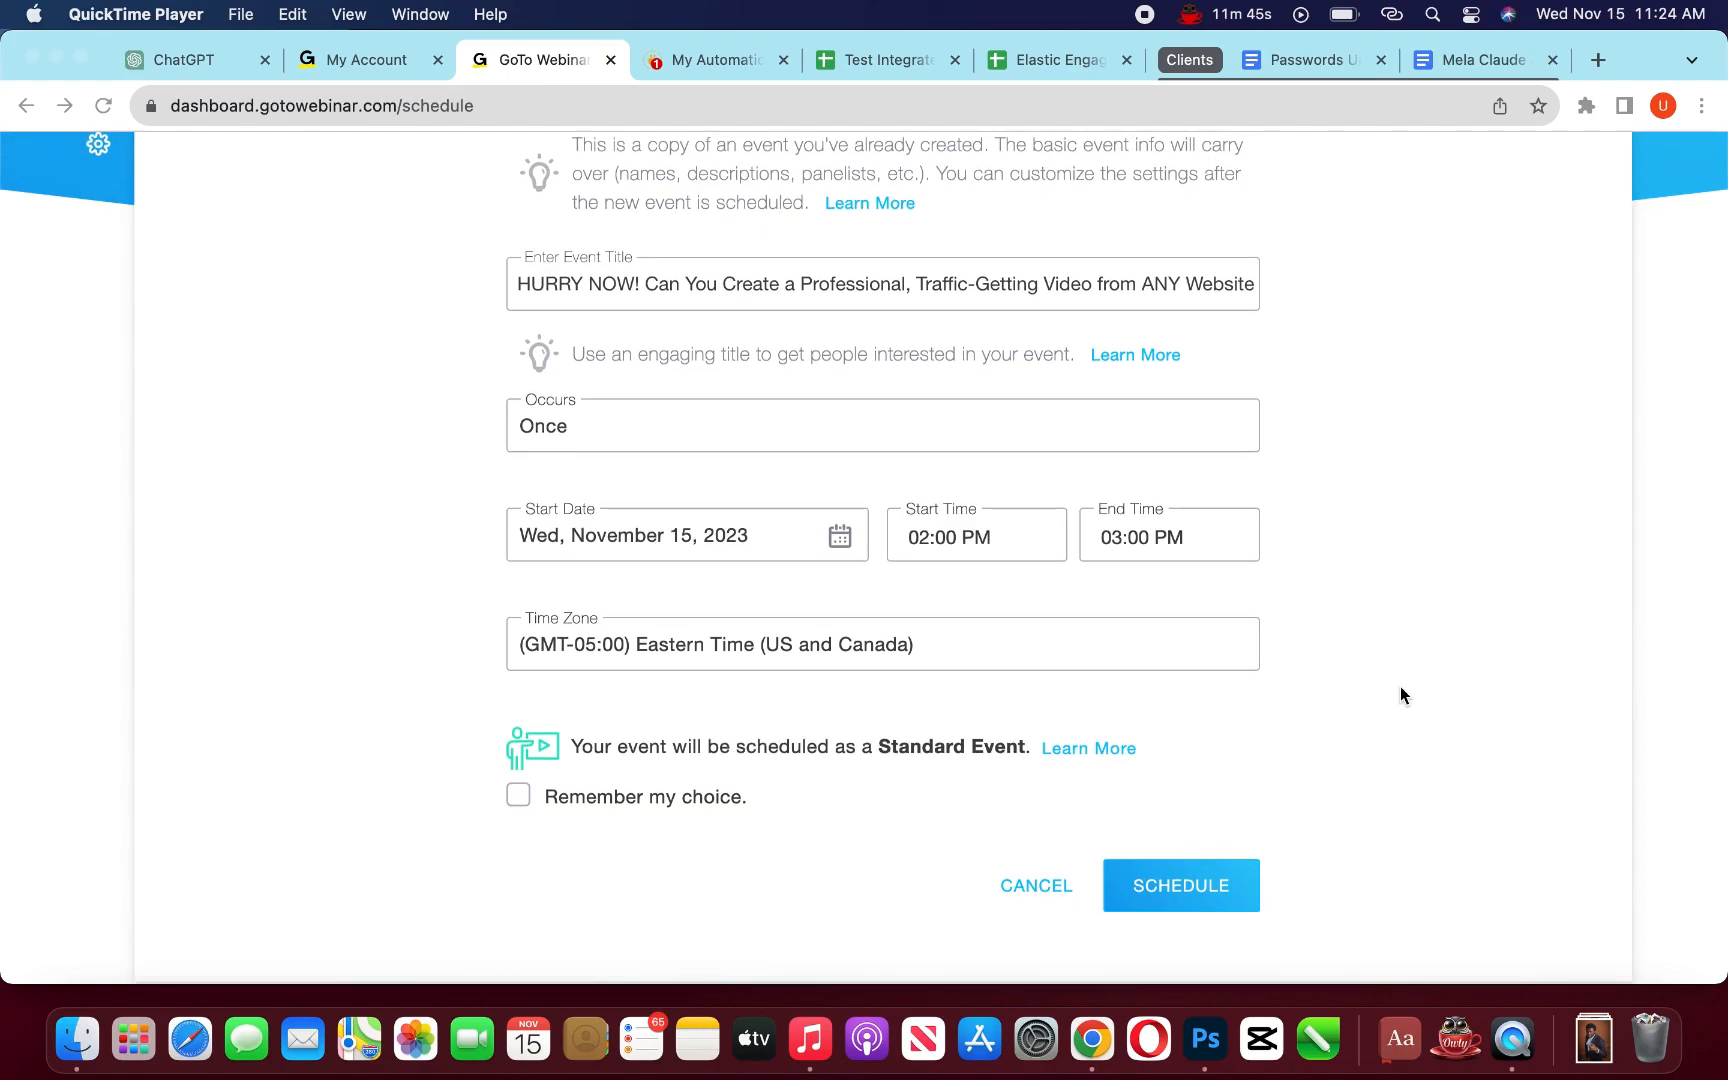
pyautogui.click(1179, 892)
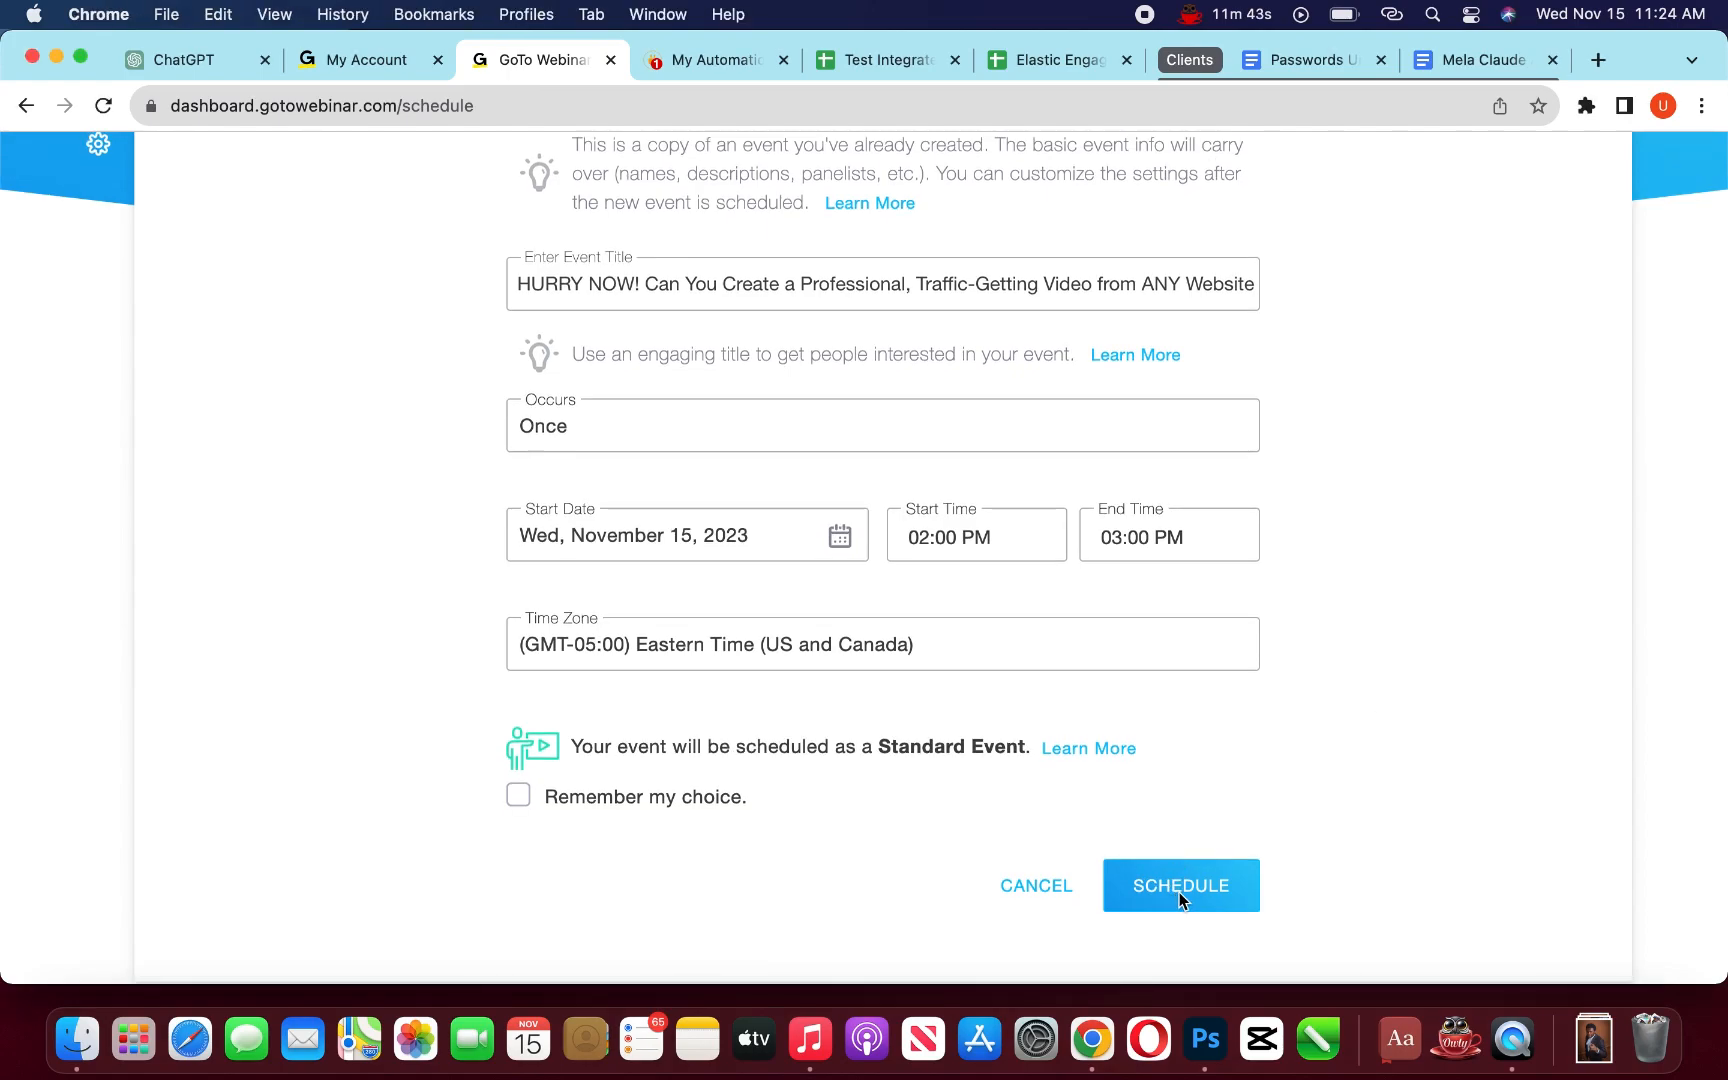
pyautogui.click(1194, 860)
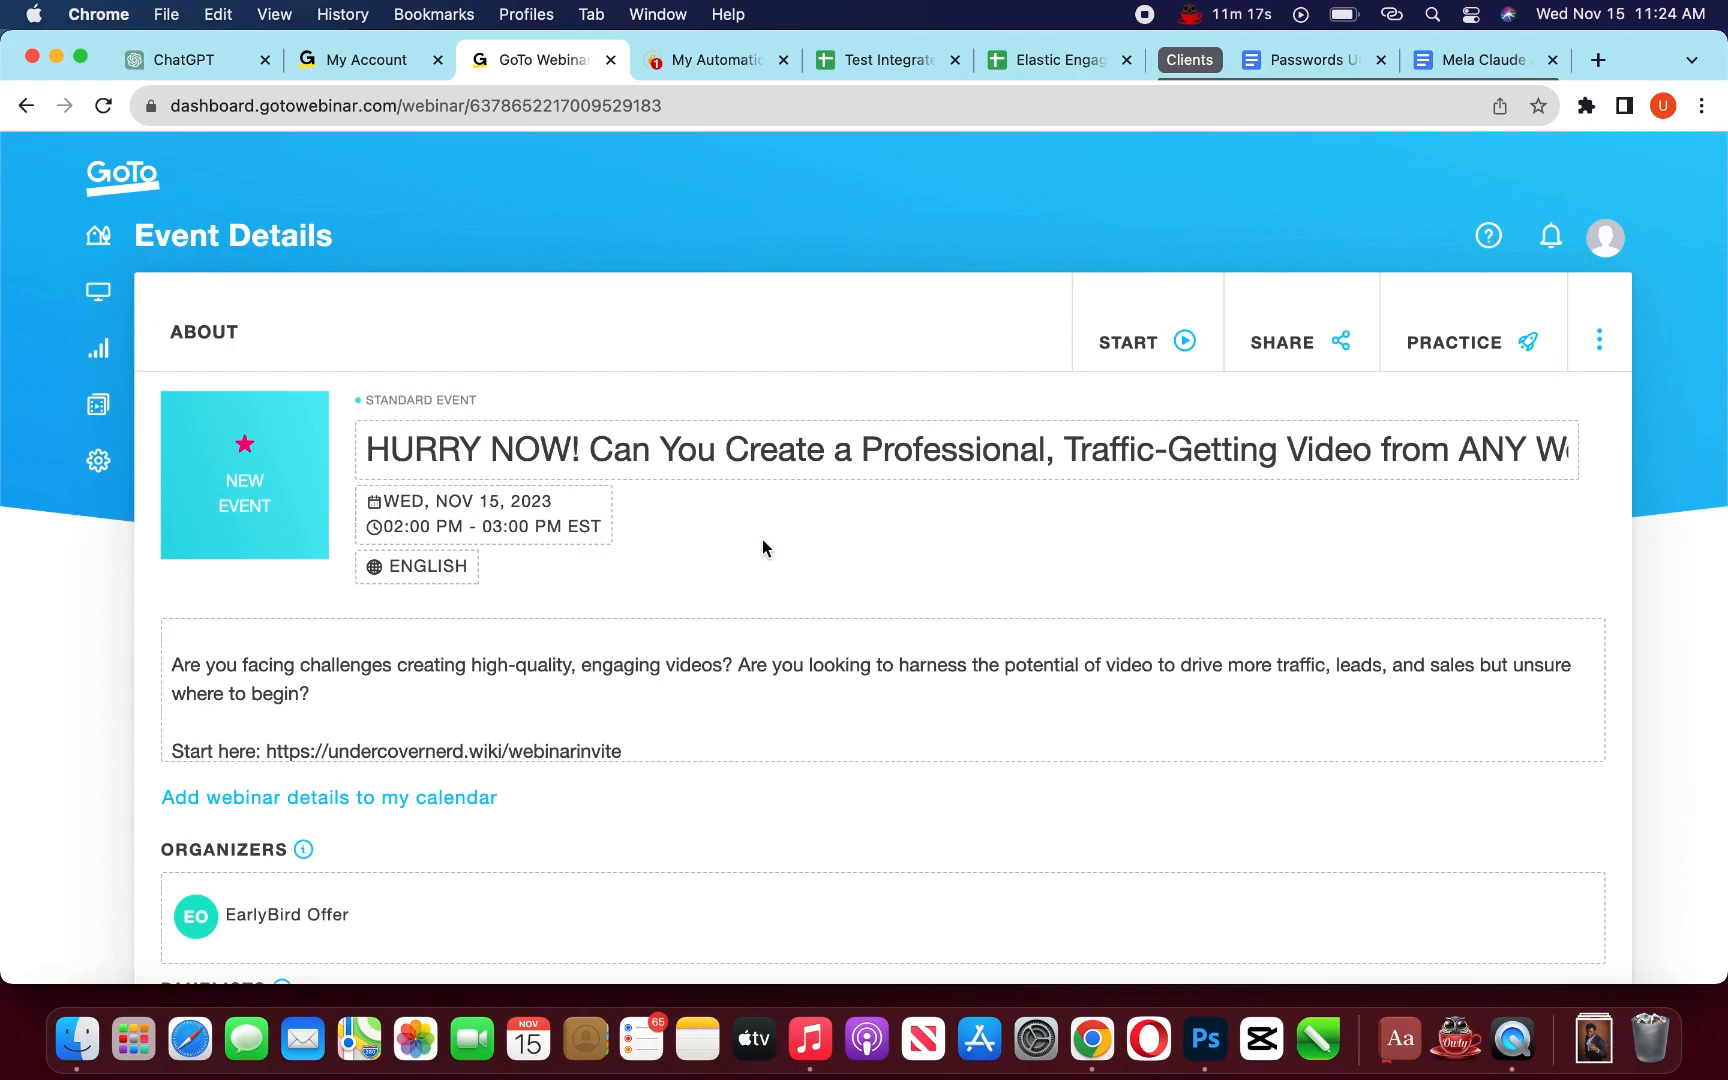
# - Review the new event's details and its option sections, including the video attached under Engage Your Attendees
pyautogui.scroll(-2, 761, 552)
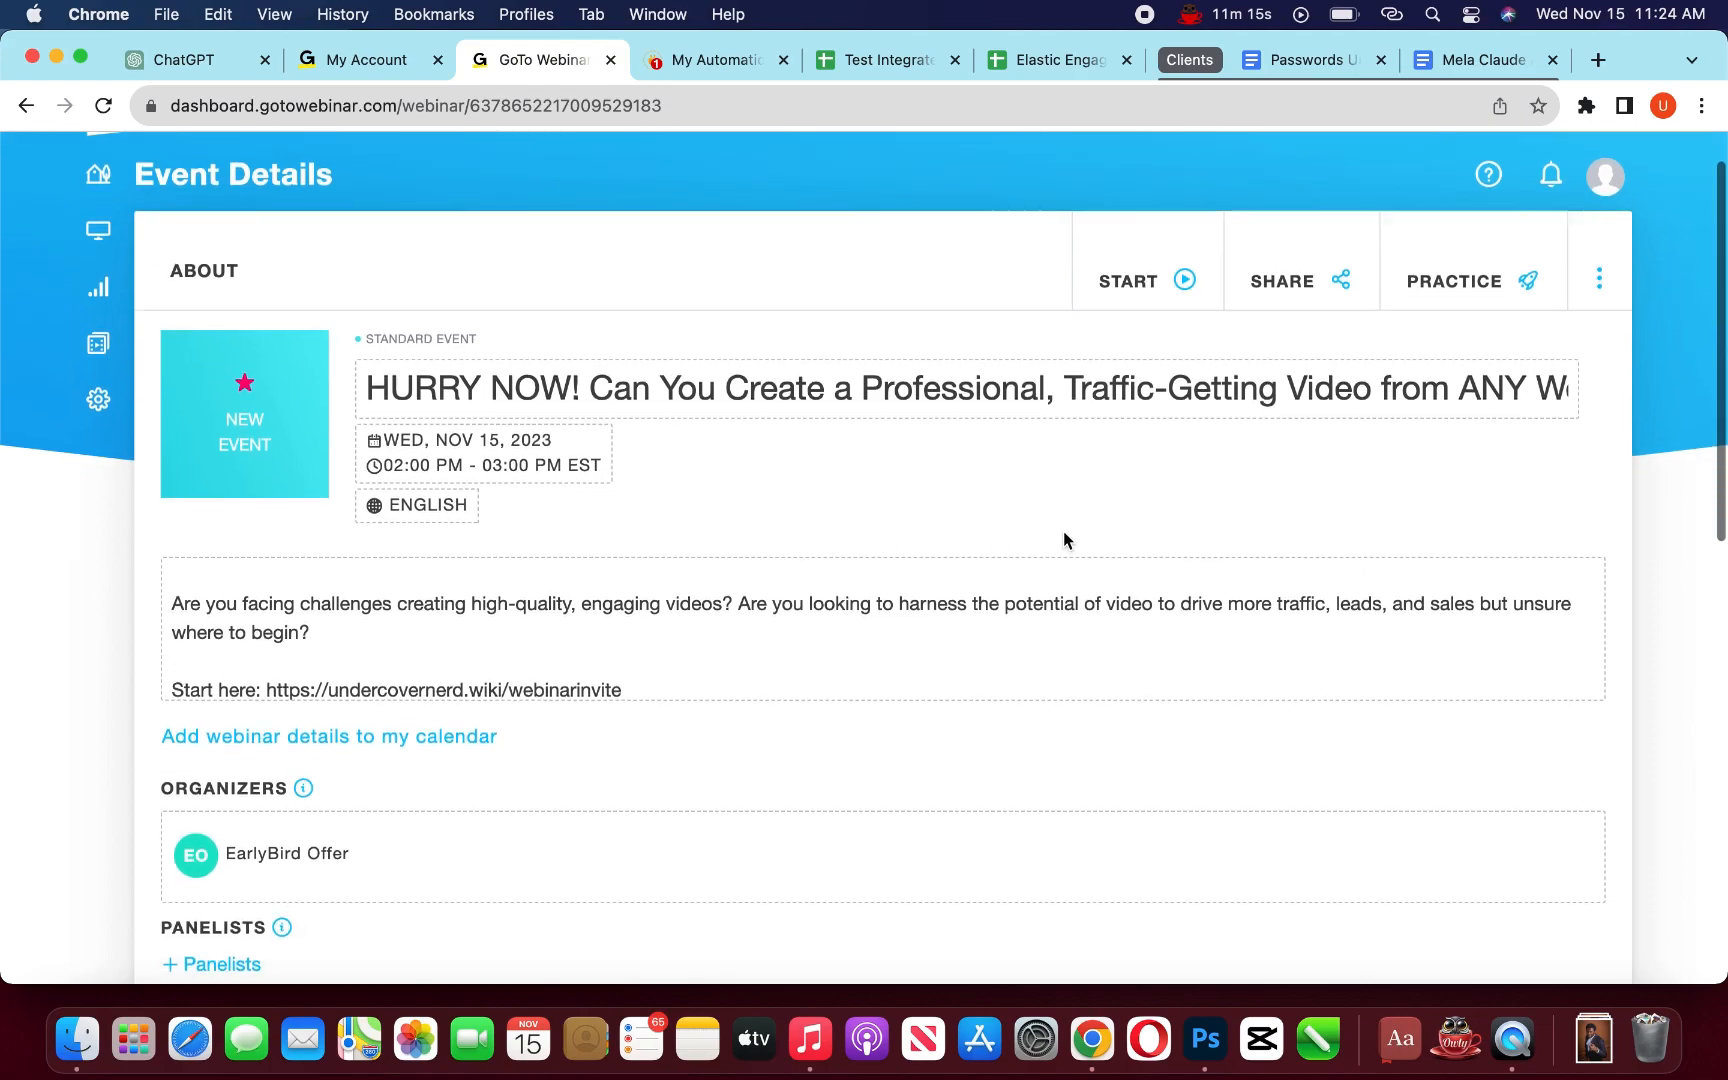
pyautogui.scroll(-5, 1607, 530)
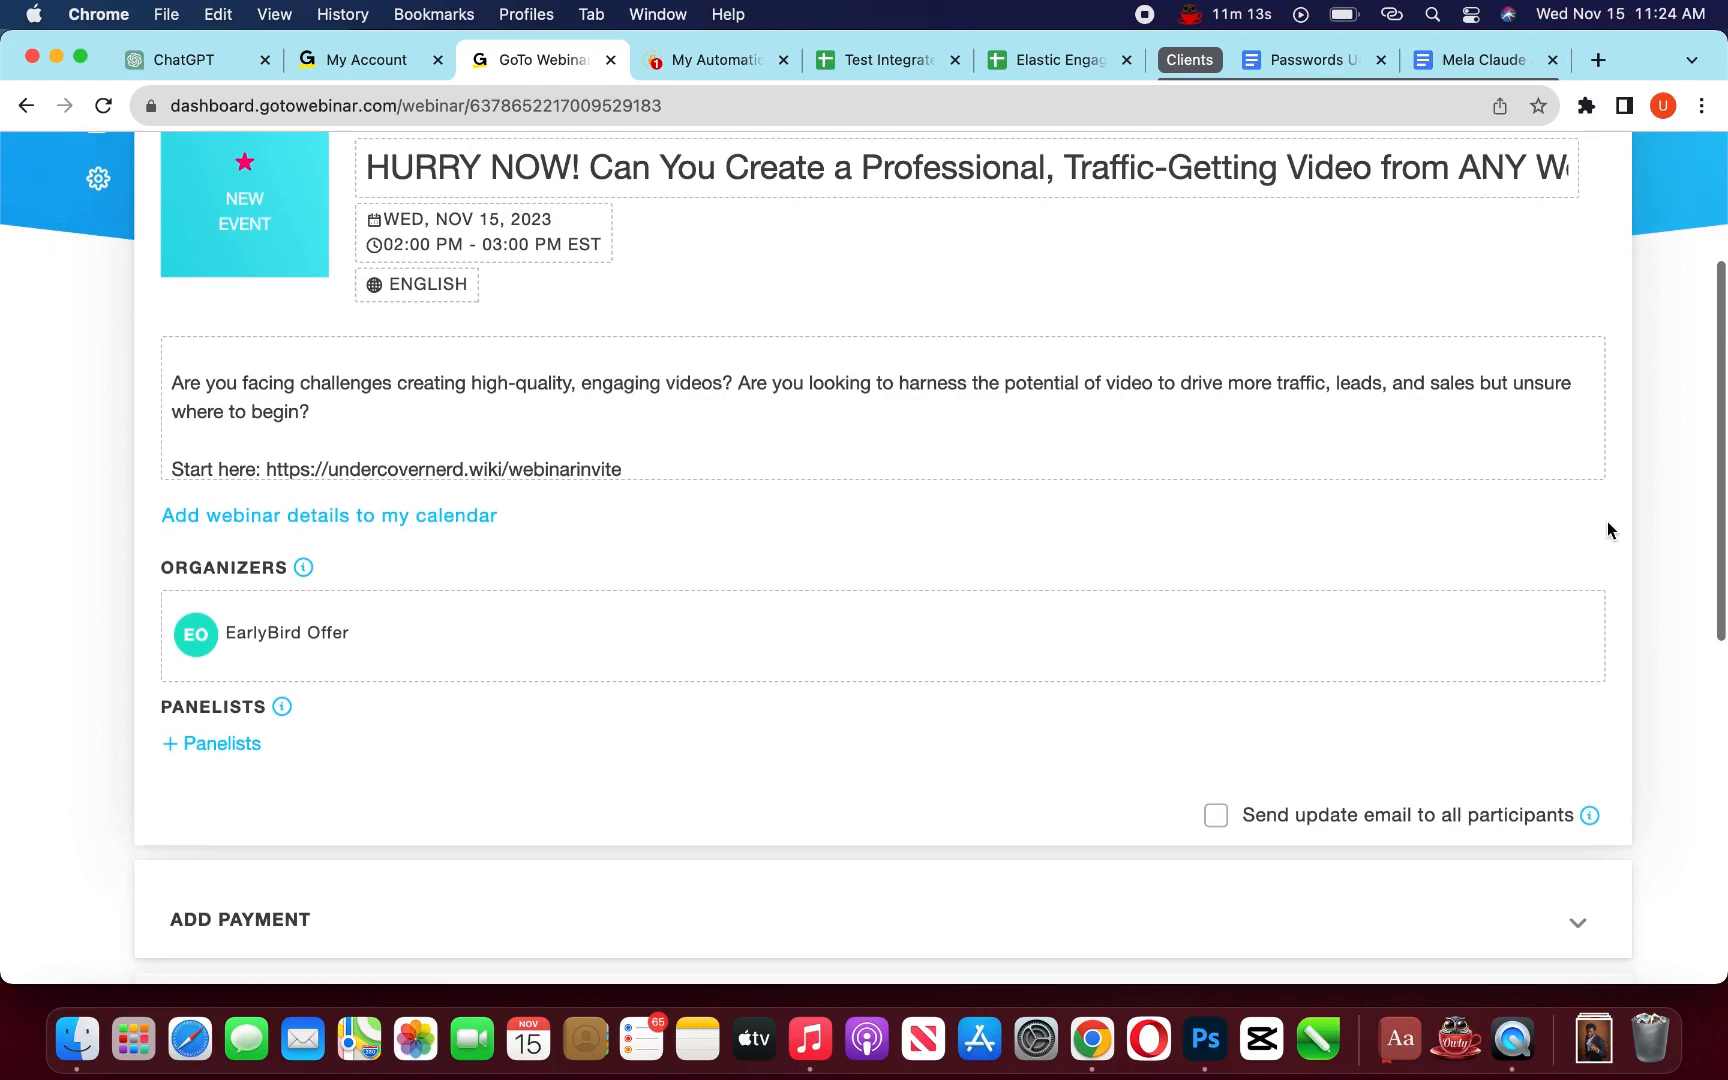
pyautogui.scroll(3, 1607, 530)
pyautogui.scroll(-4, 1607, 530)
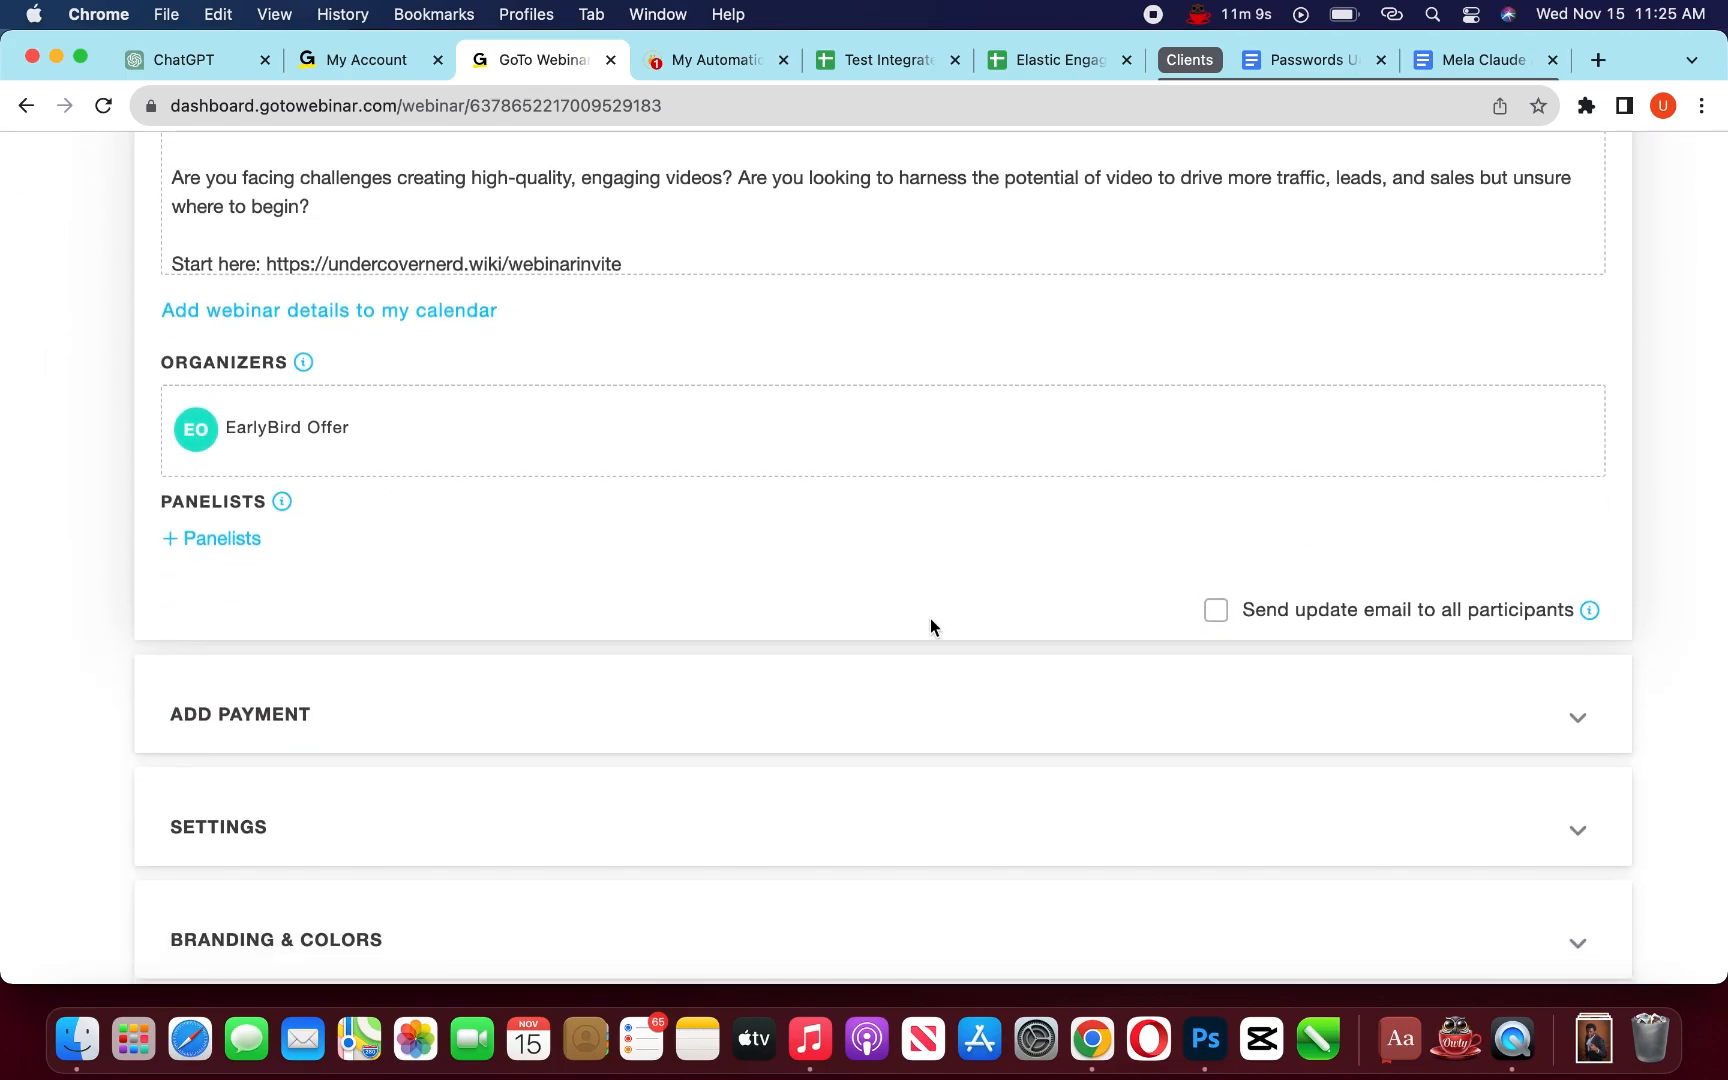
pyautogui.scroll(-6, 930, 625)
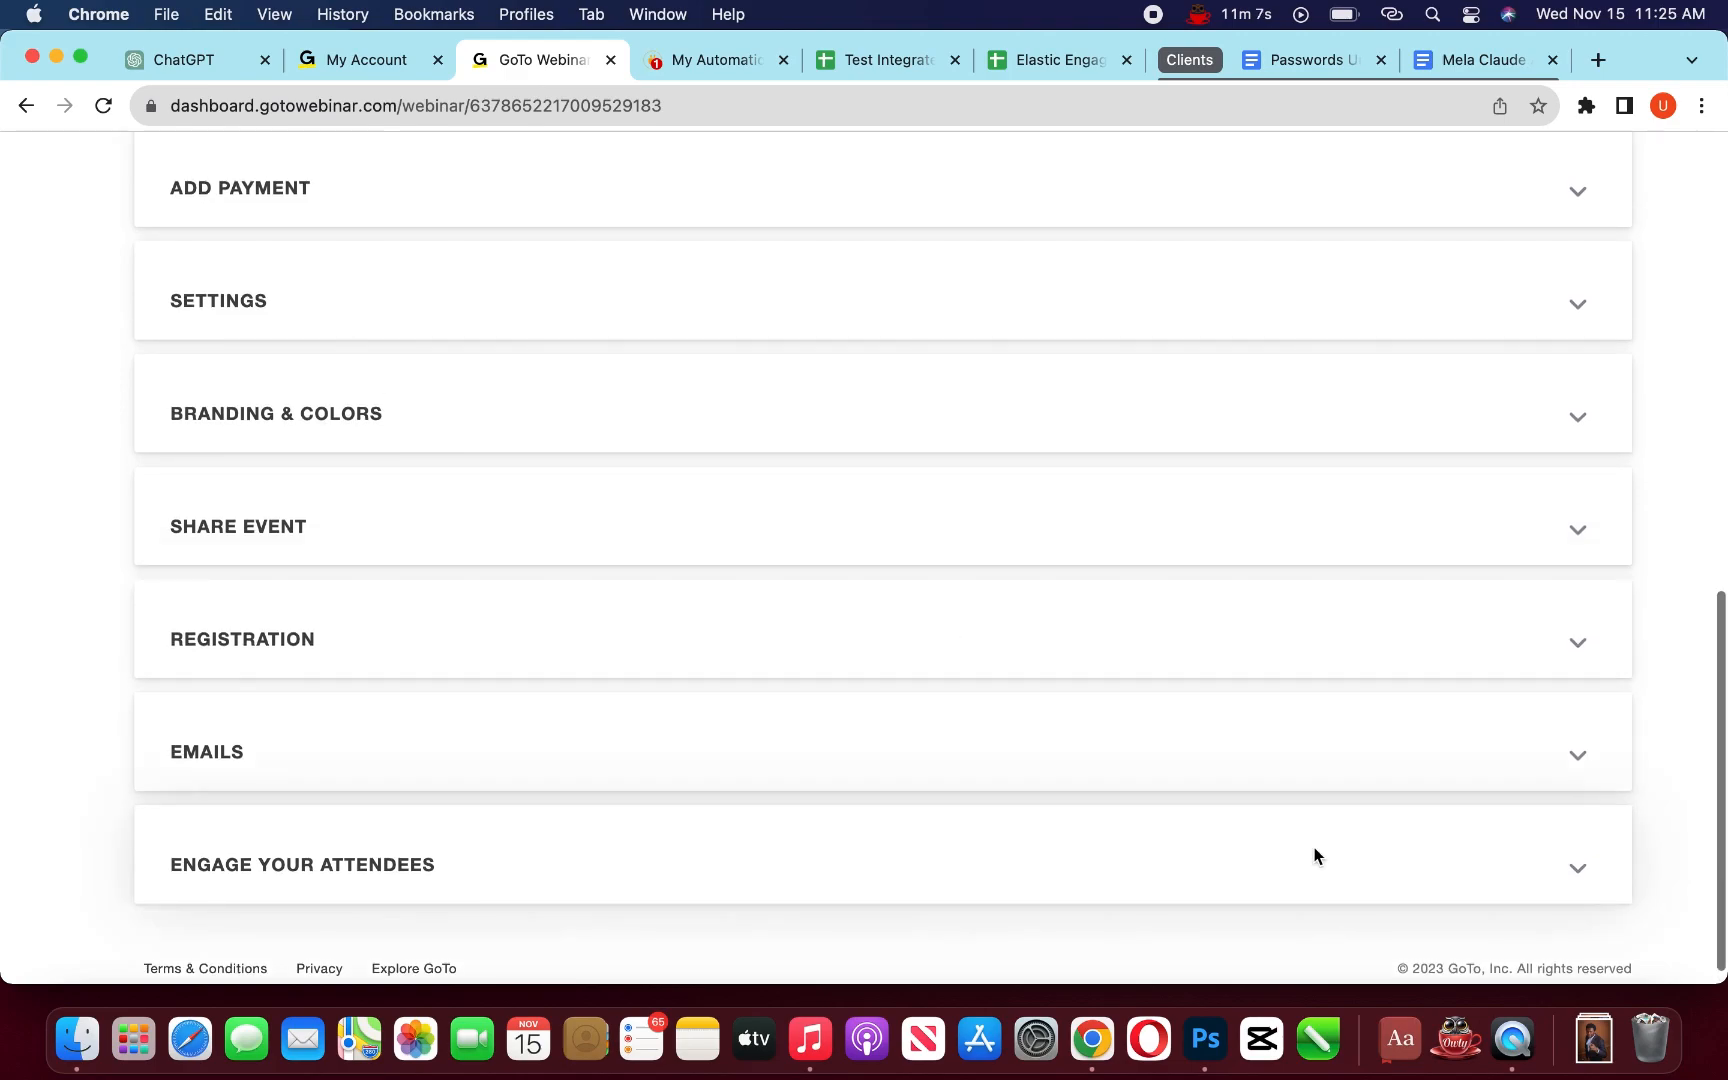
pyautogui.click(1575, 872)
pyautogui.scroll(-2, 1568, 872)
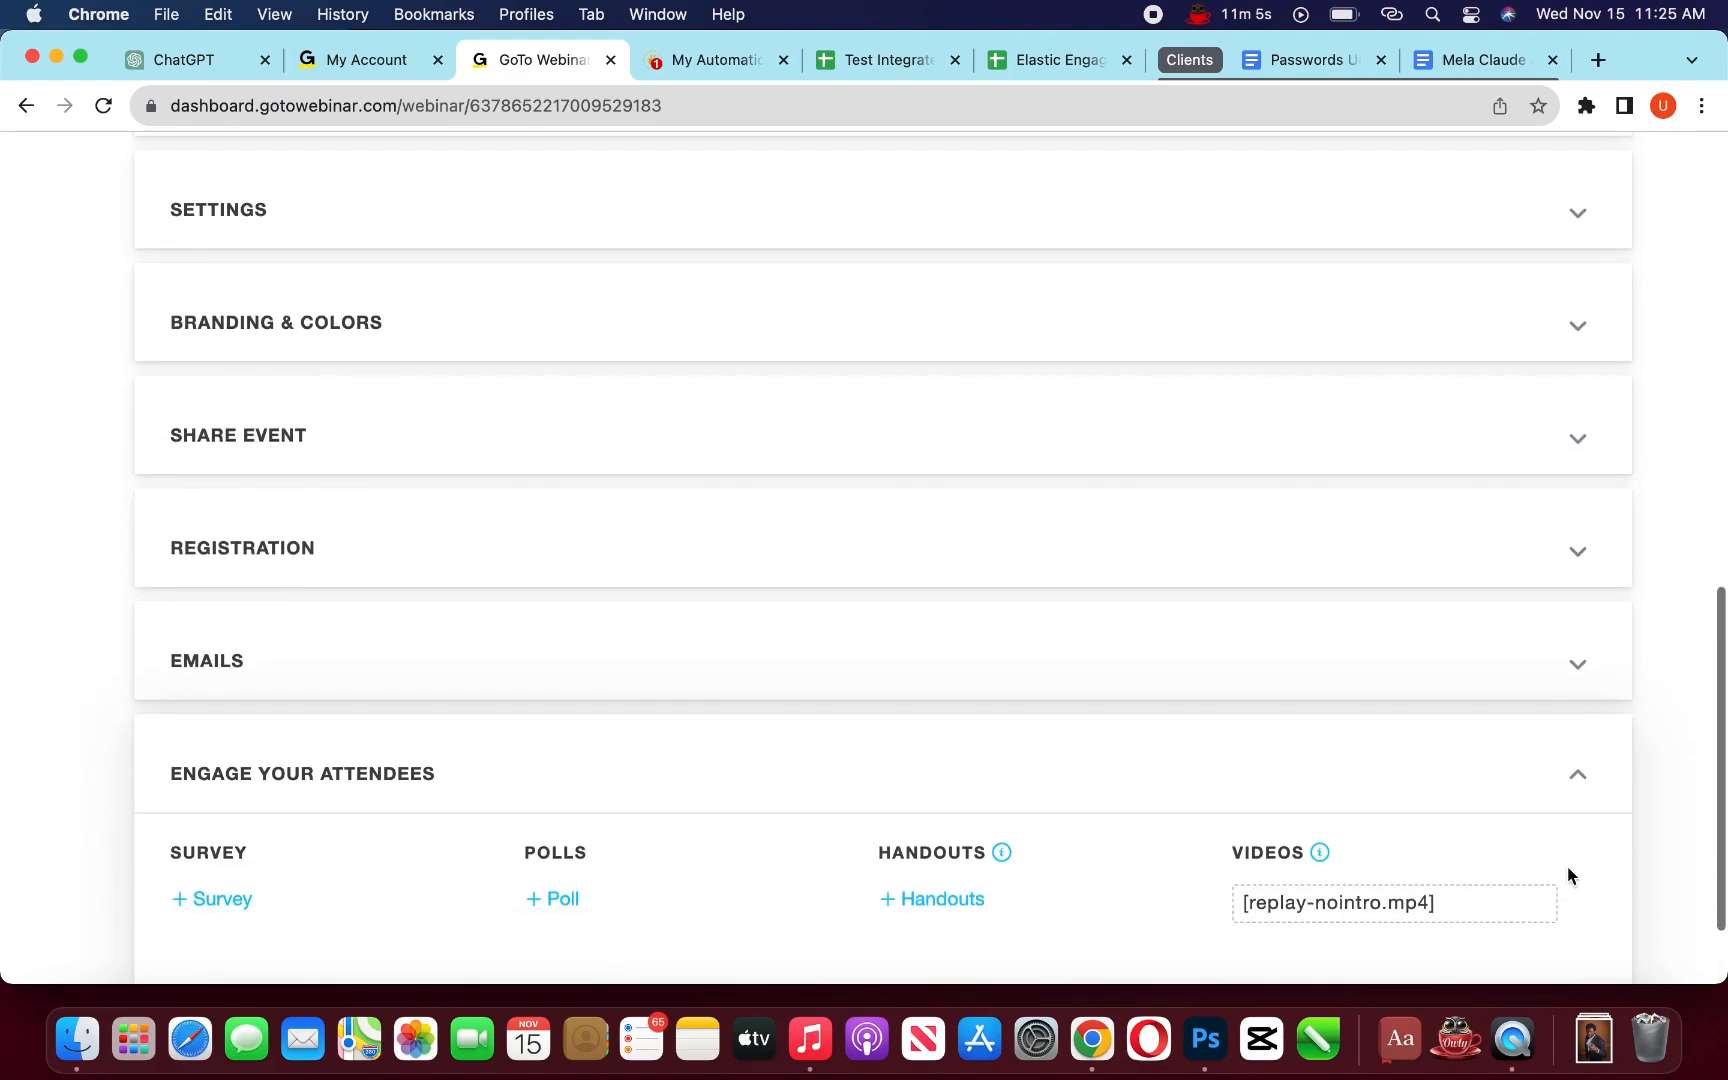
pyautogui.click(1578, 779)
pyautogui.scroll(5, 1319, 700)
pyautogui.scroll(1, 1319, 705)
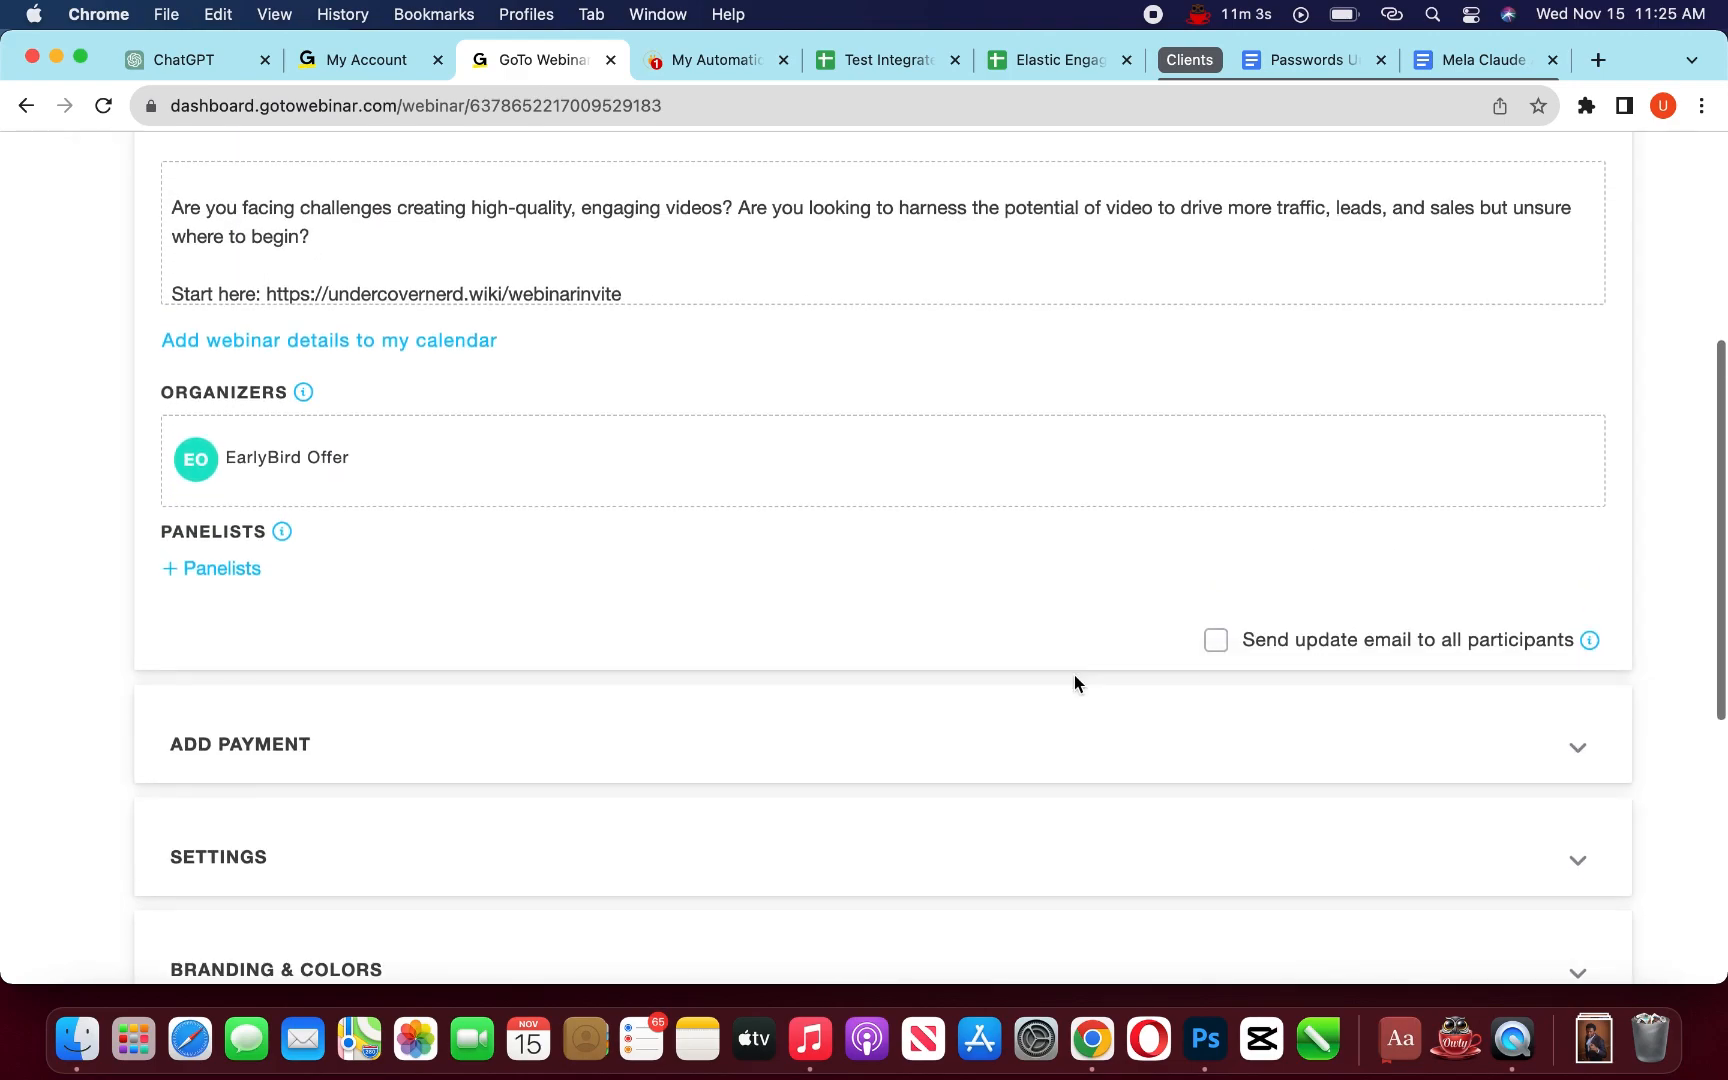
pyautogui.scroll(4, 1075, 680)
pyautogui.scroll(-2, 1075, 683)
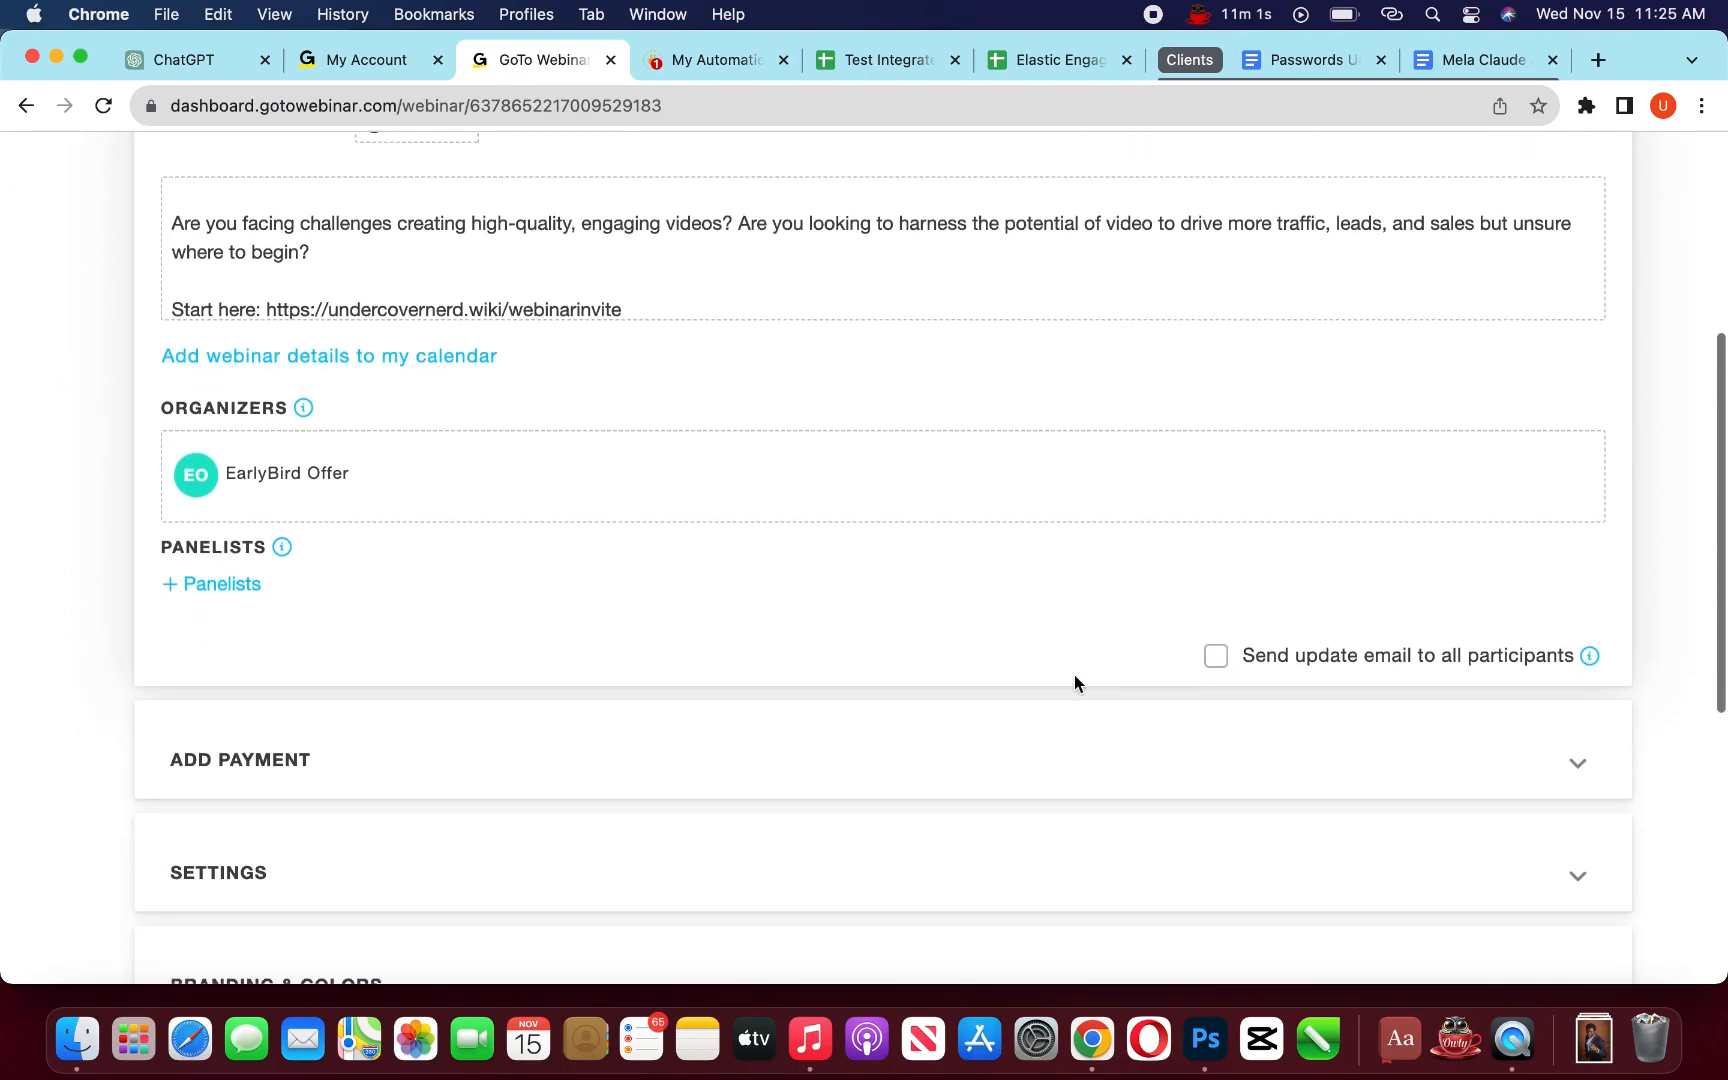
pyautogui.scroll(4, 1072, 683)
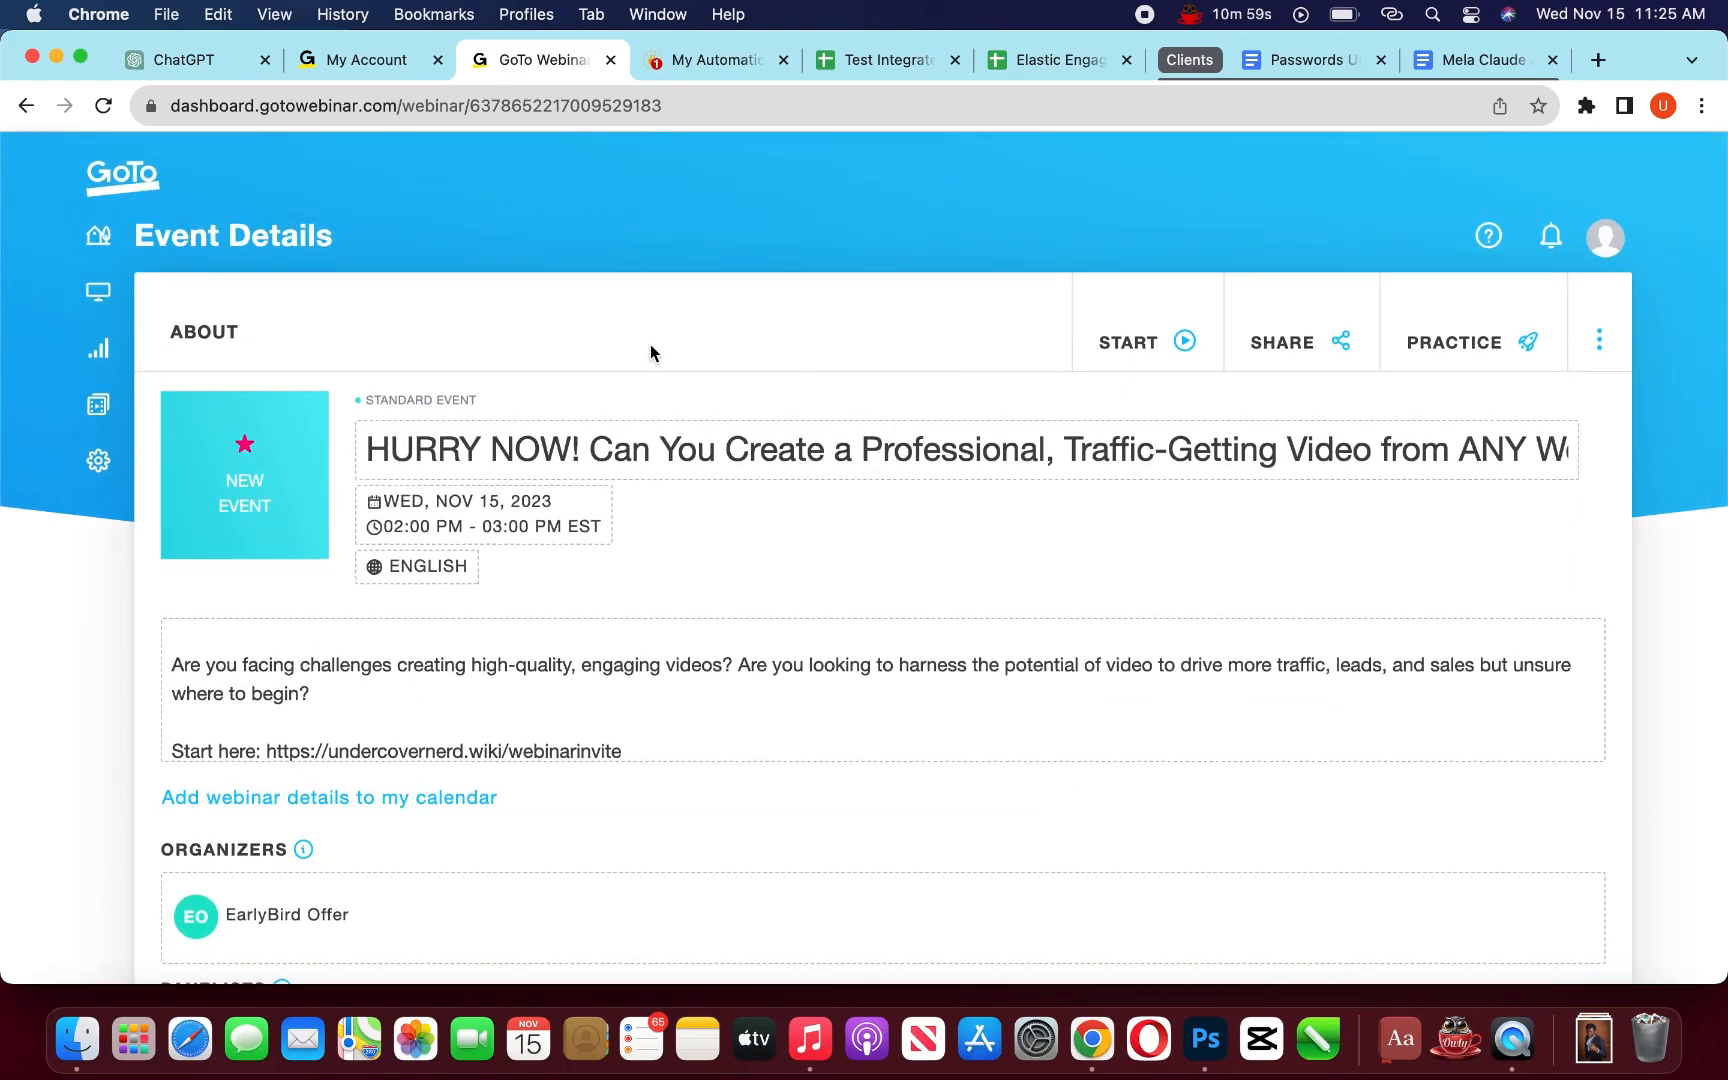
pyautogui.scroll(-10, 706, 588)
pyautogui.scroll(10, 706, 588)
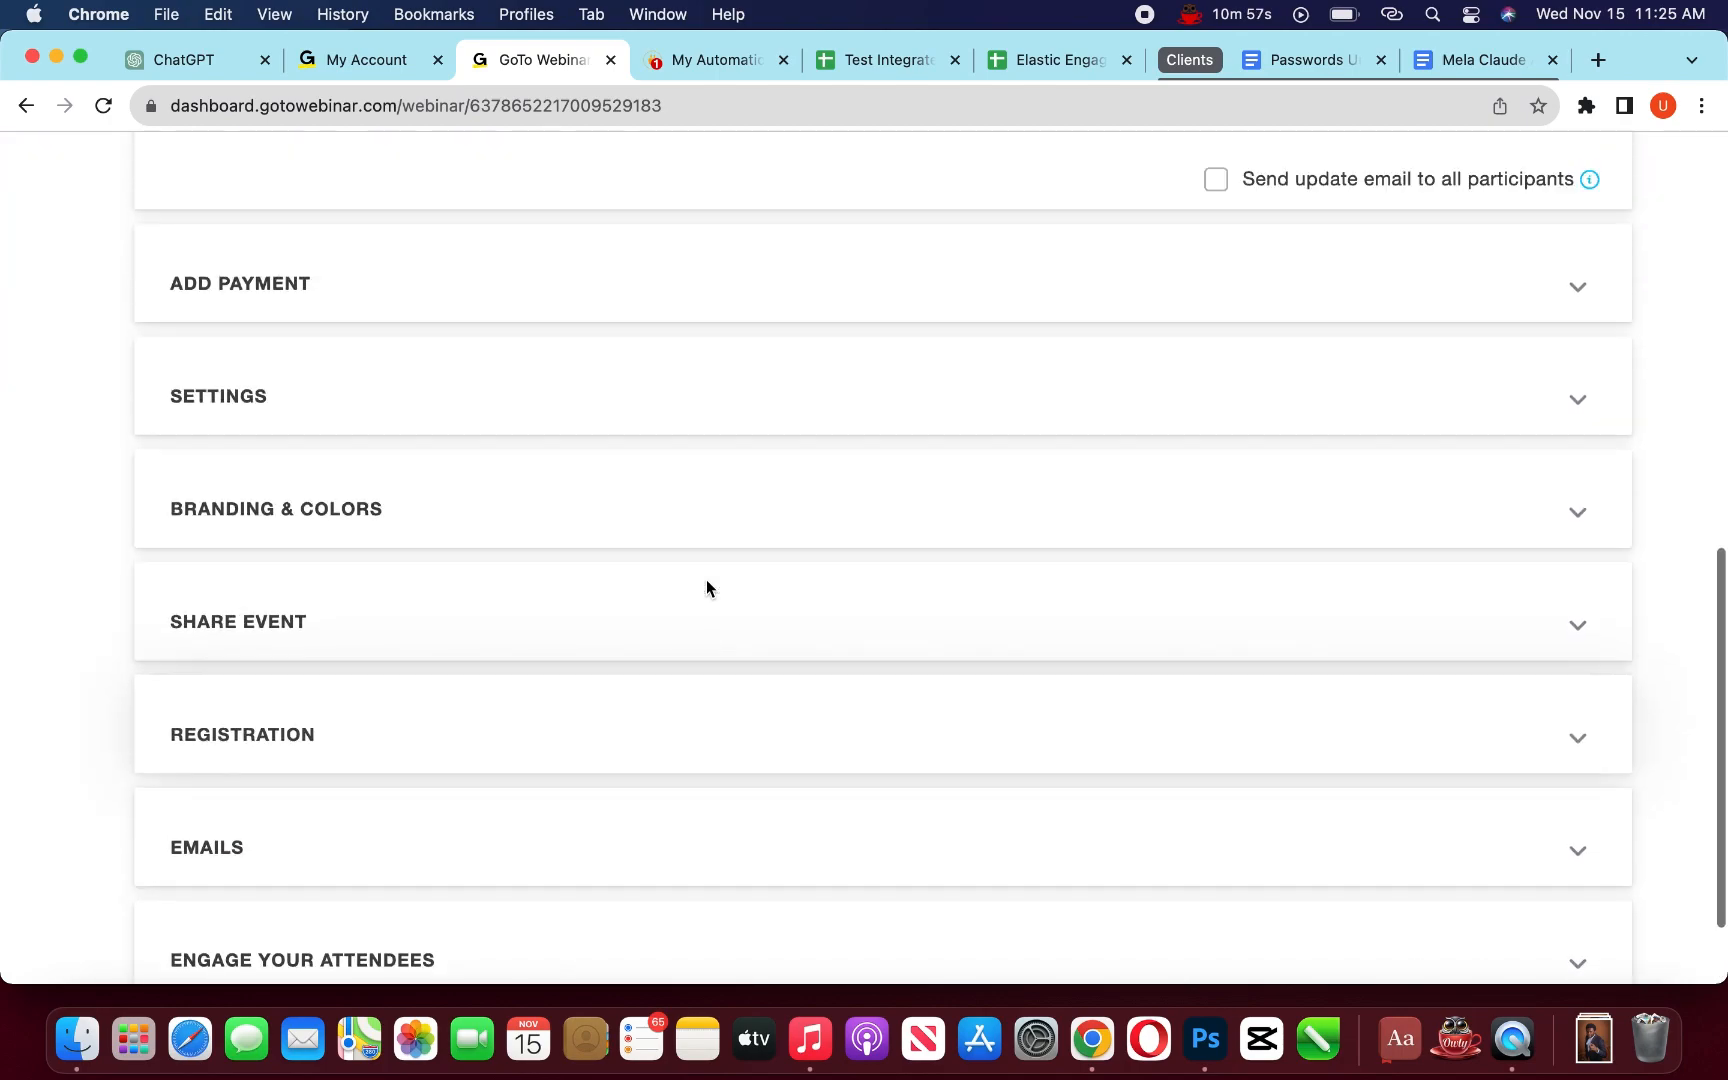
# - Return to the webinar dashboard and show the upcoming events
pyautogui.click(98, 238)
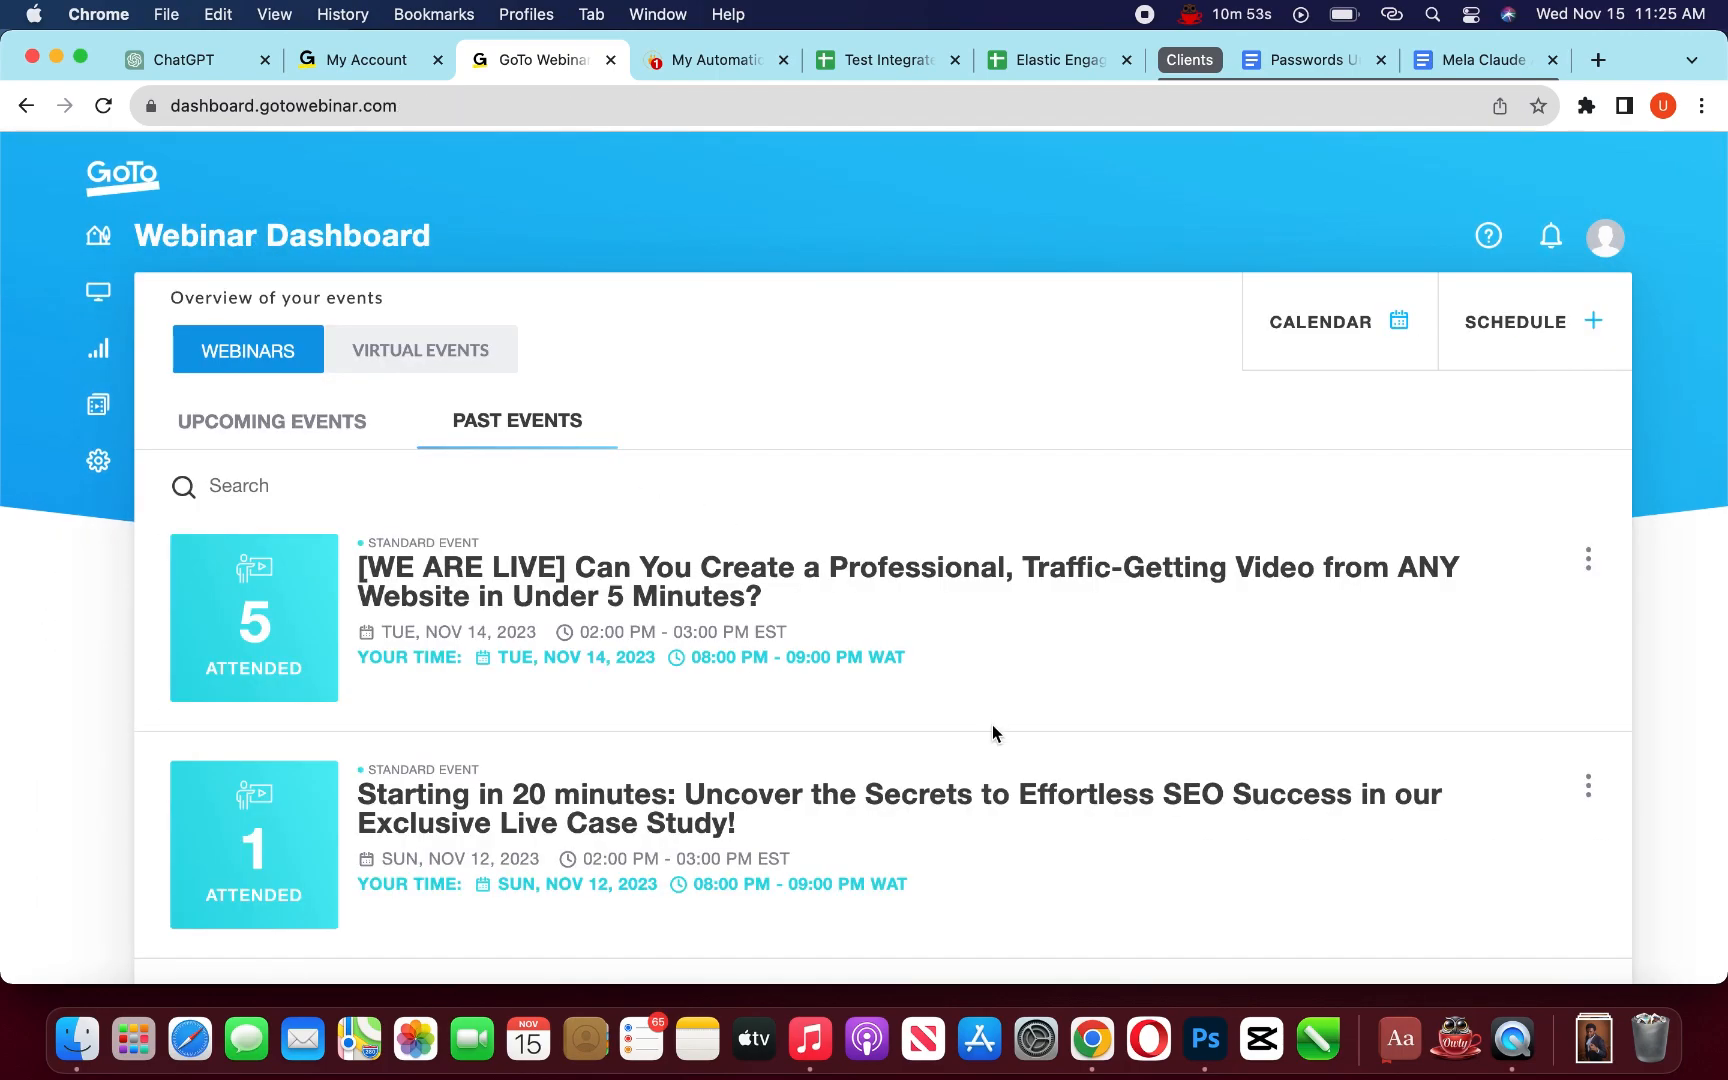
pyautogui.click(340, 425)
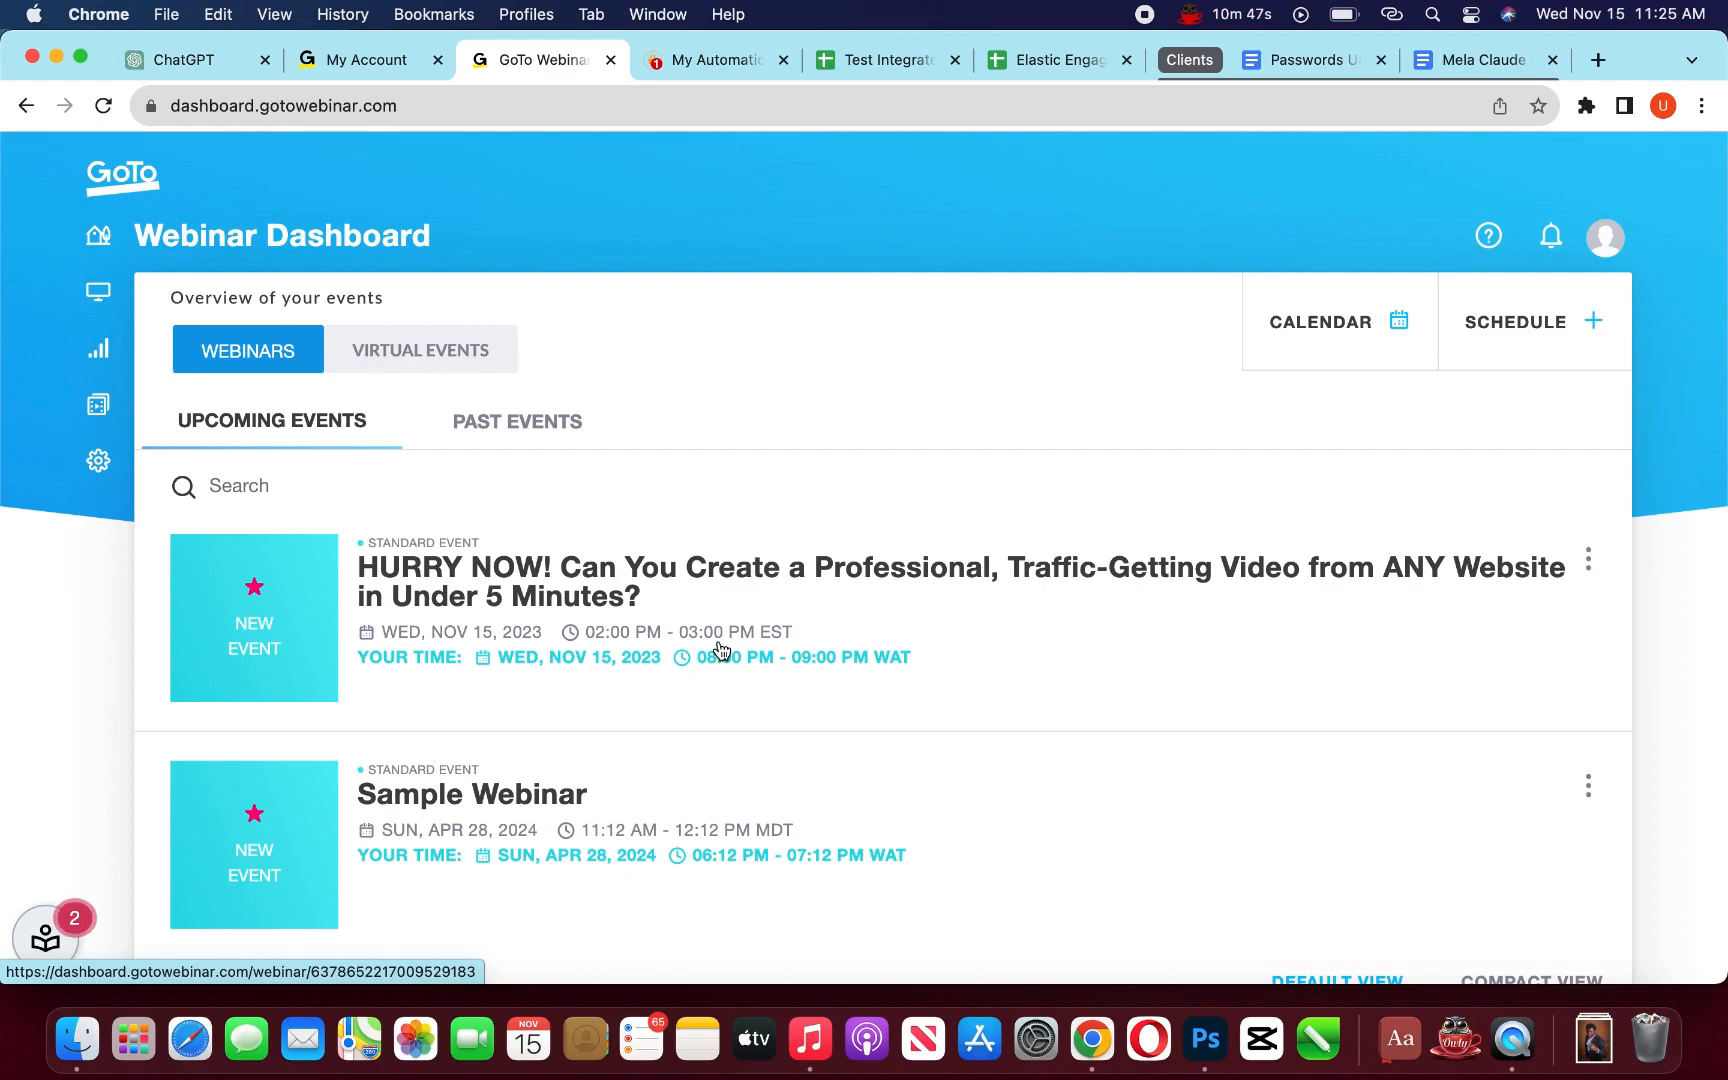
# - Switch to Integrately and start a new automation with Google Sheets as the first app and GoToWebinar as the second
pyautogui.click(687, 62)
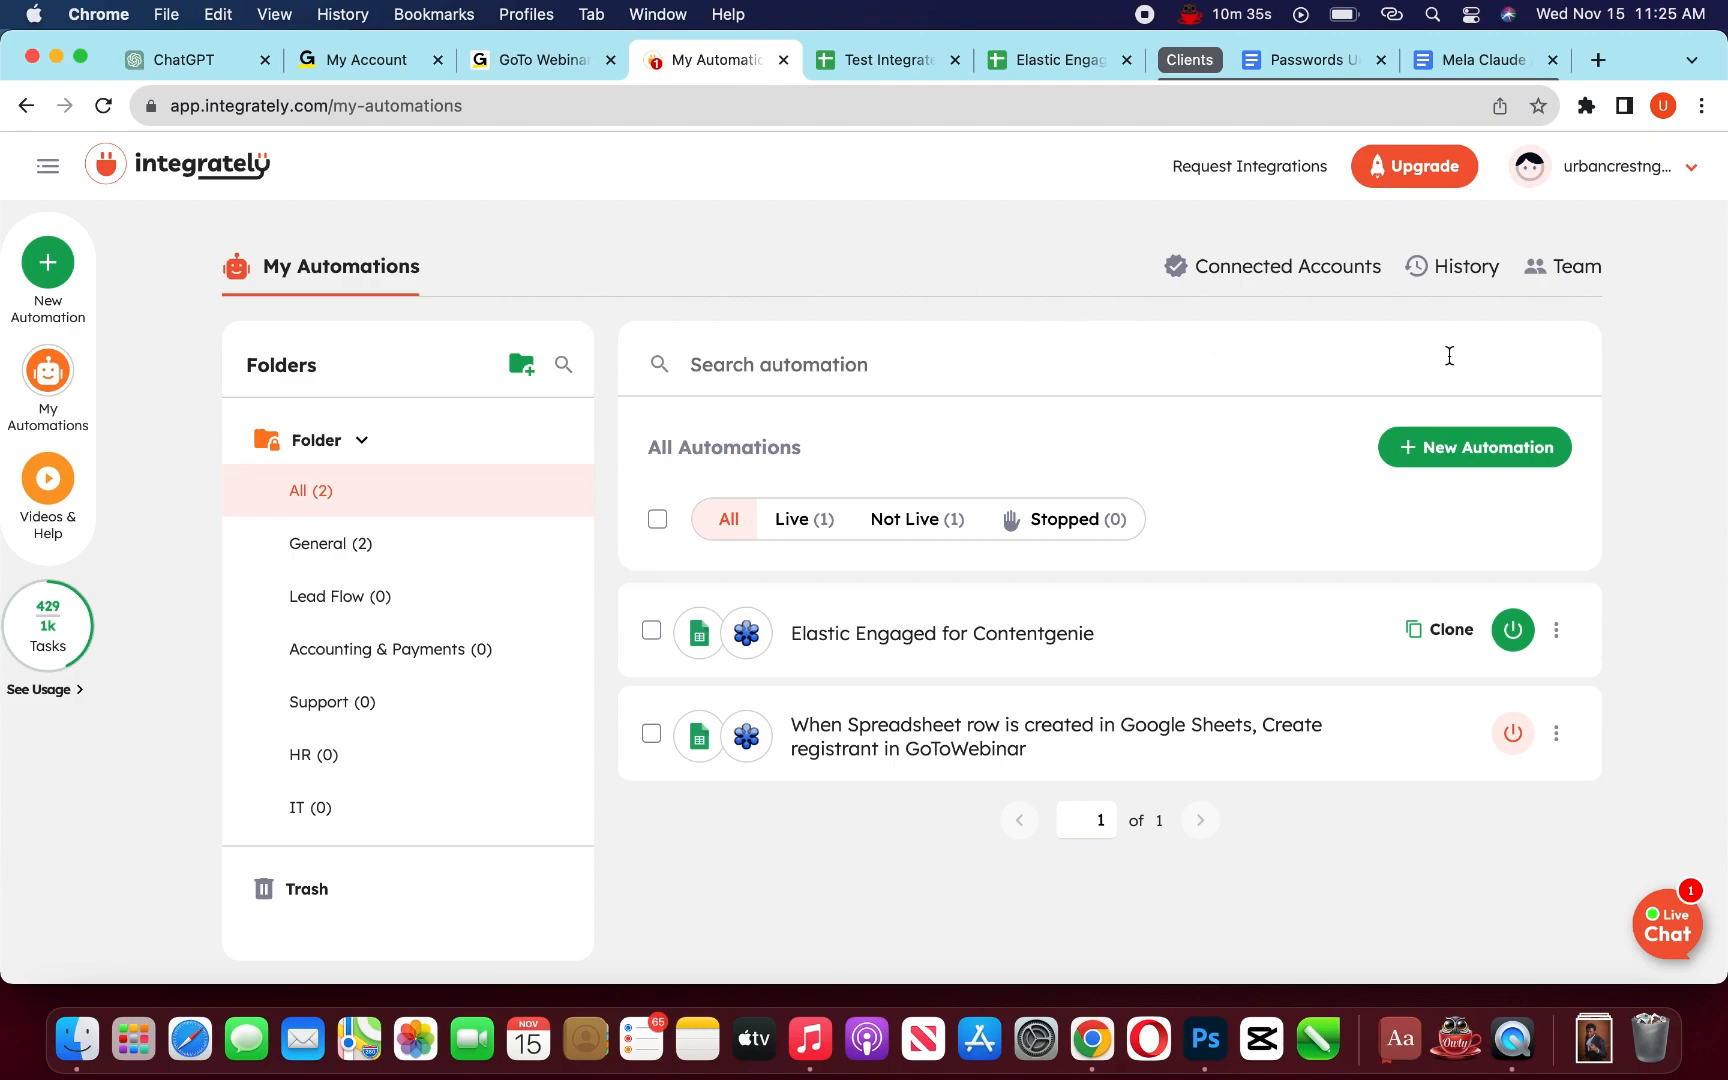
pyautogui.scroll(-1, 1649, 502)
pyautogui.scroll(1, 1649, 502)
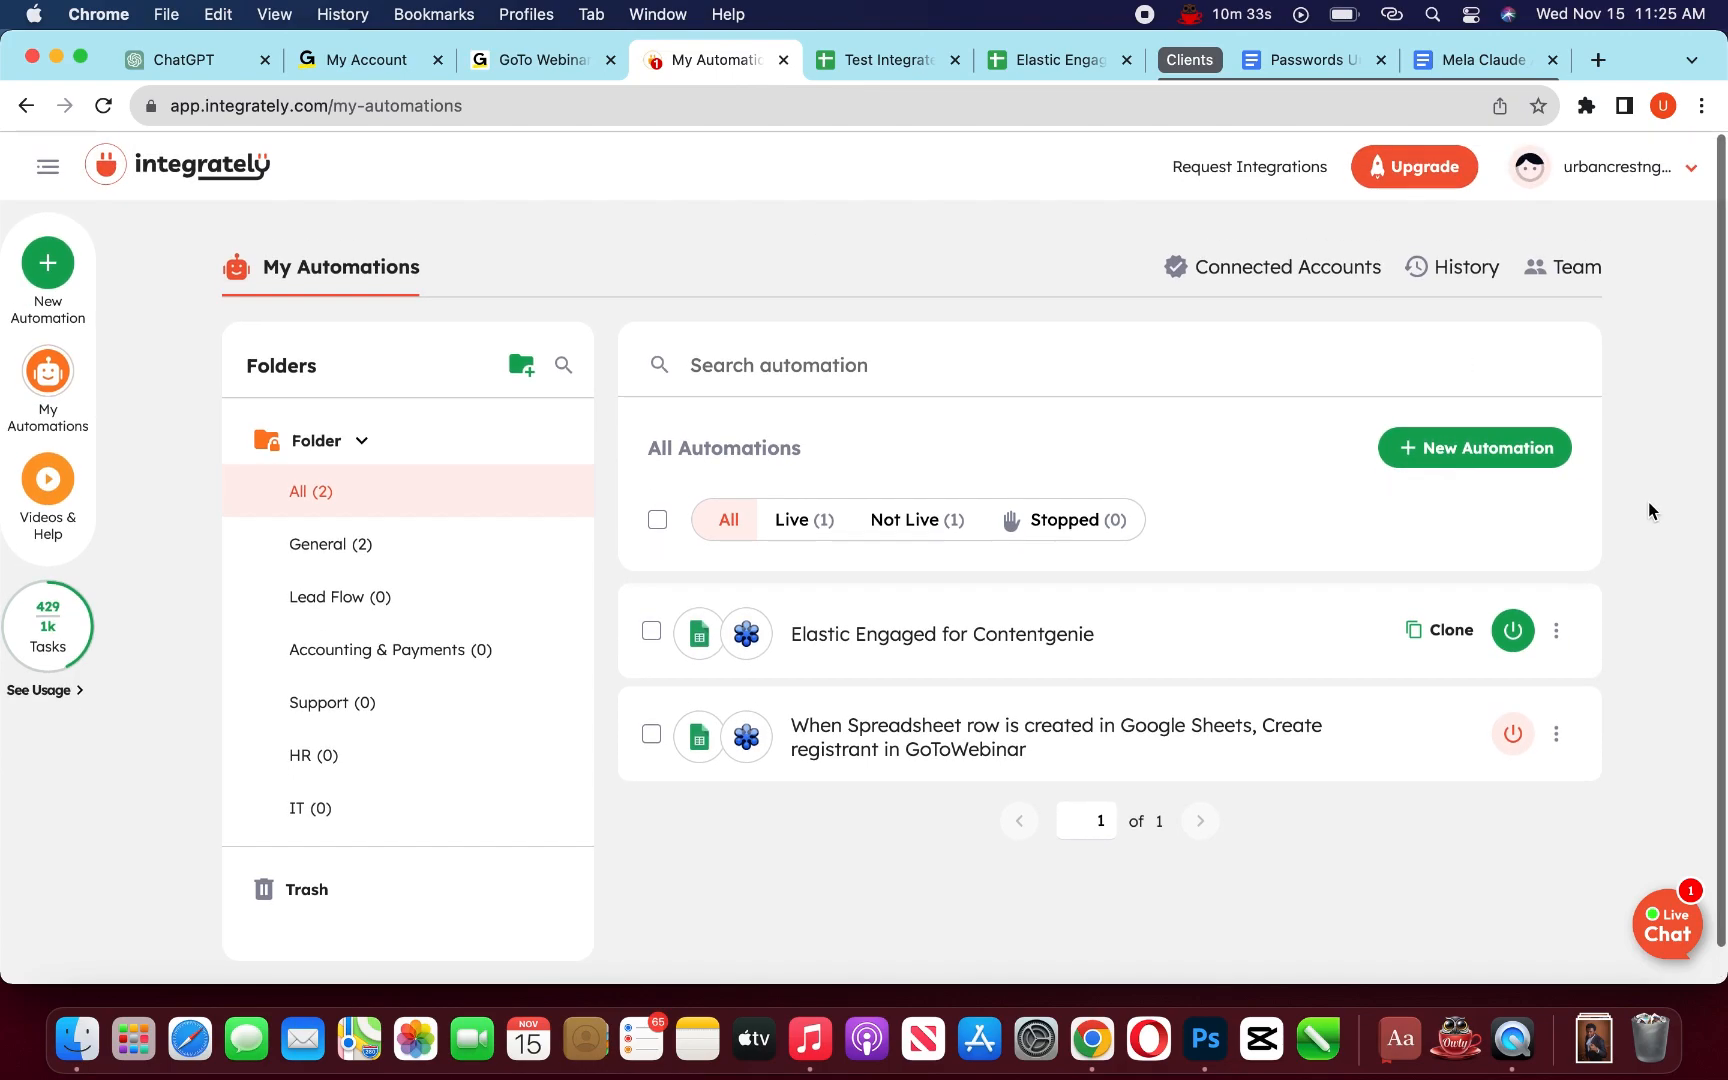
pyautogui.click(1455, 450)
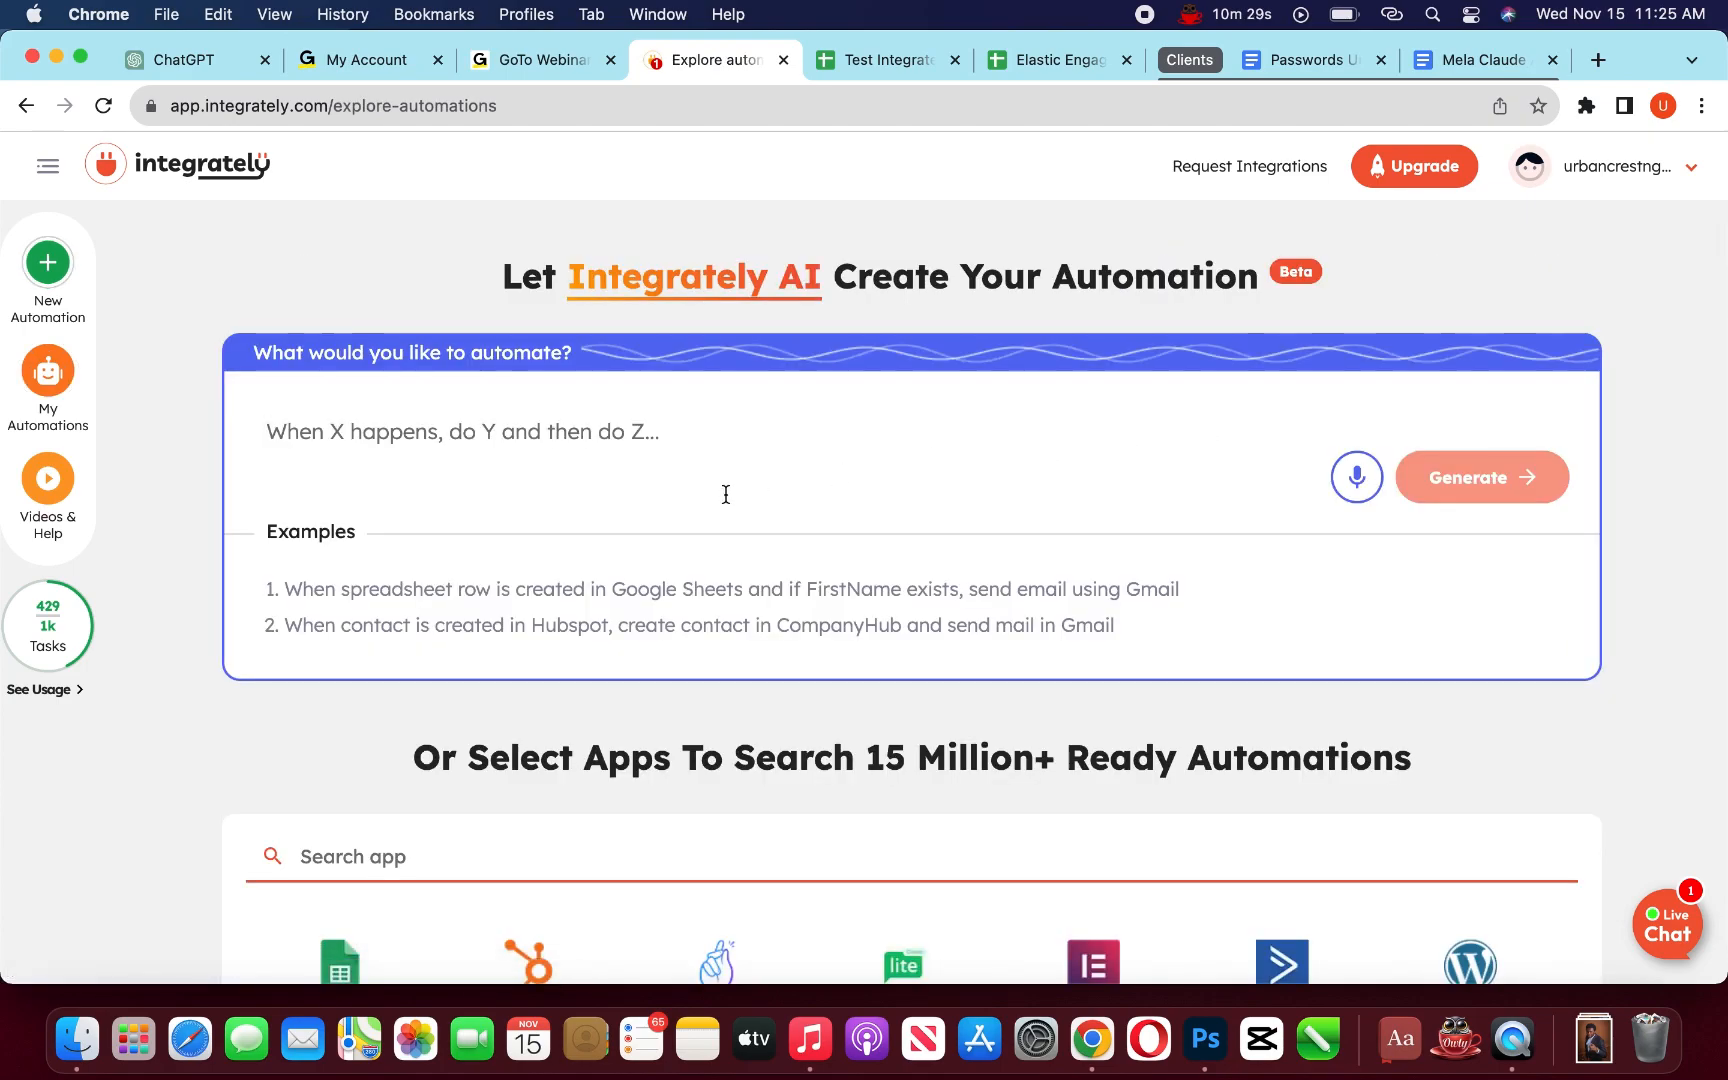
pyautogui.scroll(-5, 519, 514)
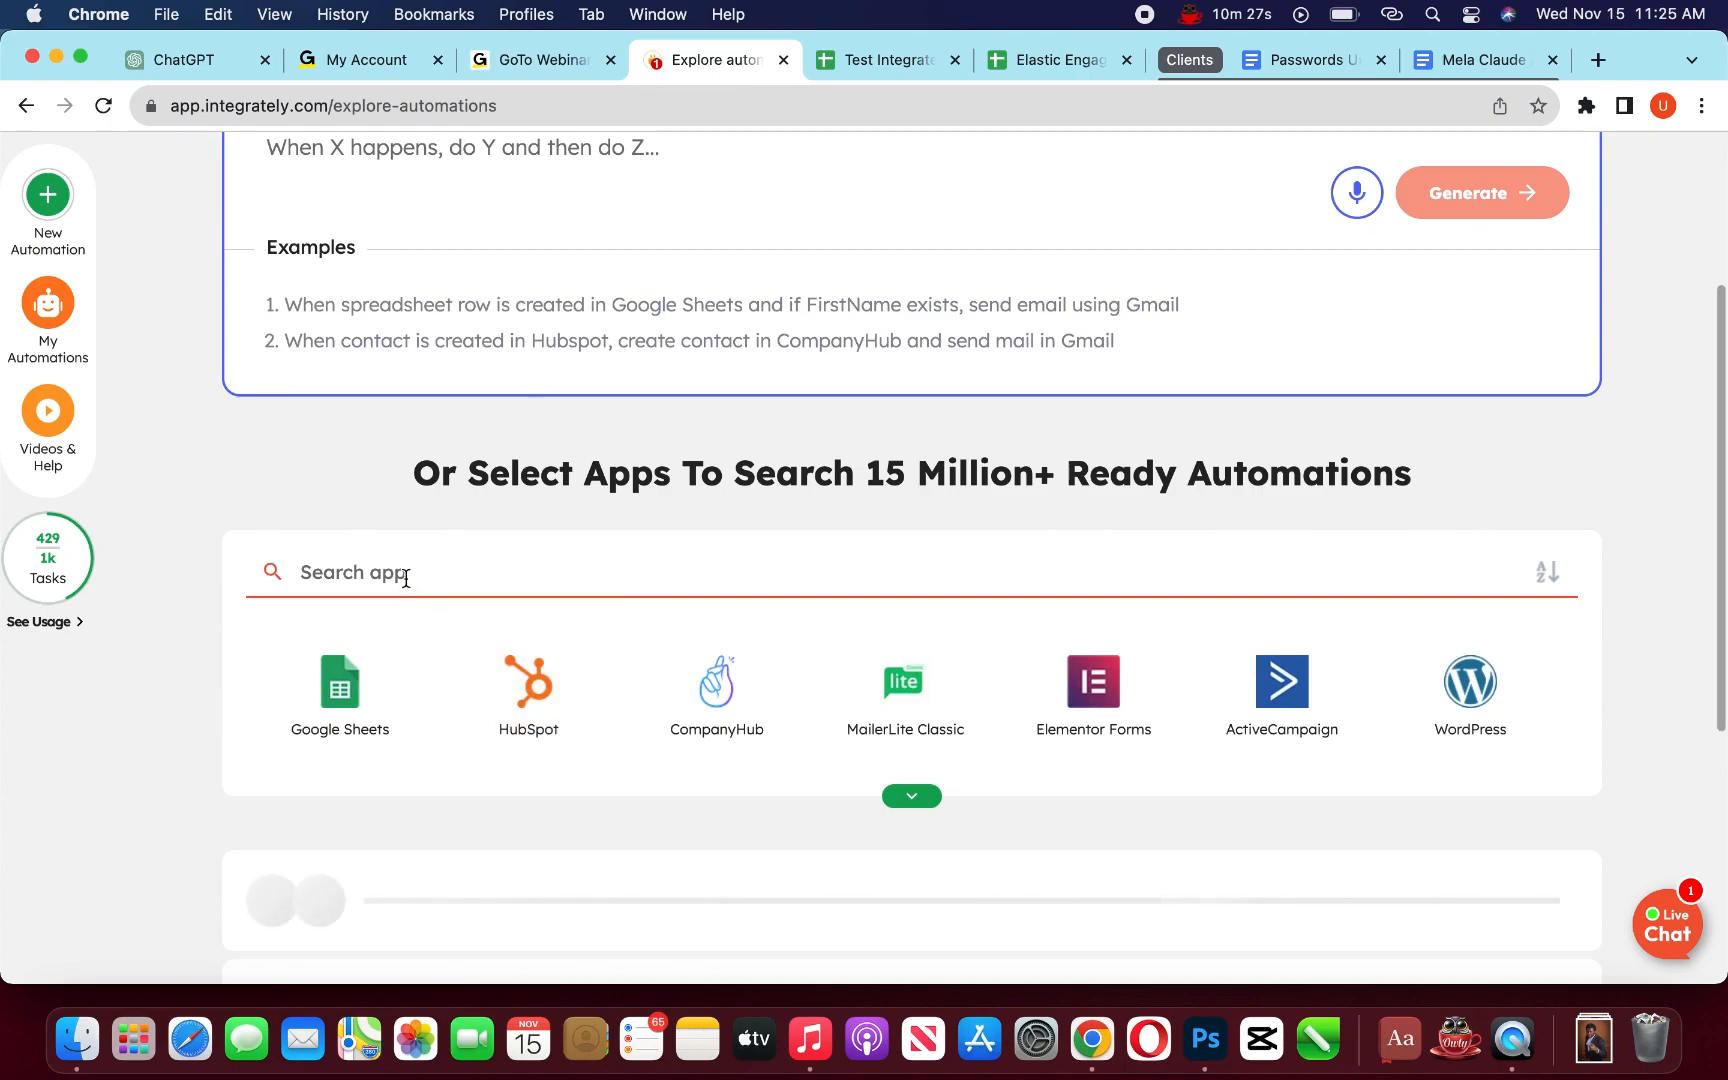
pyautogui.click(355, 675)
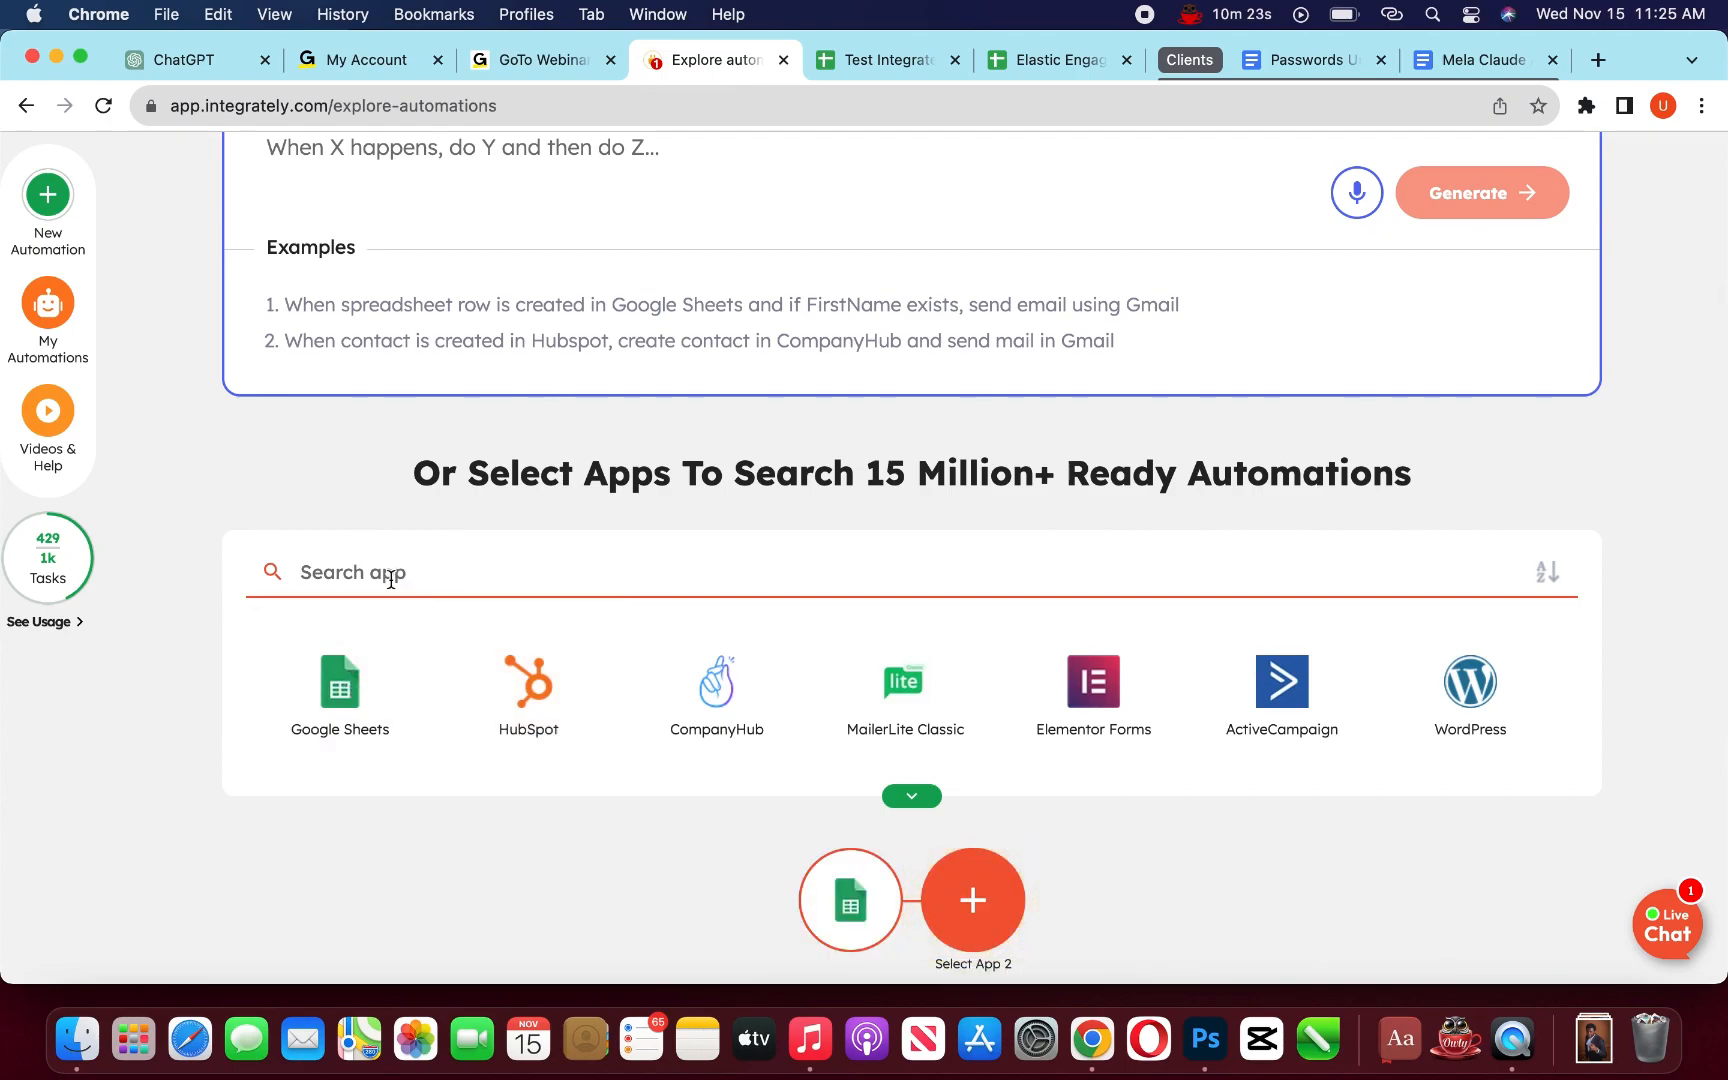
pyautogui.scroll(-3, 390, 580)
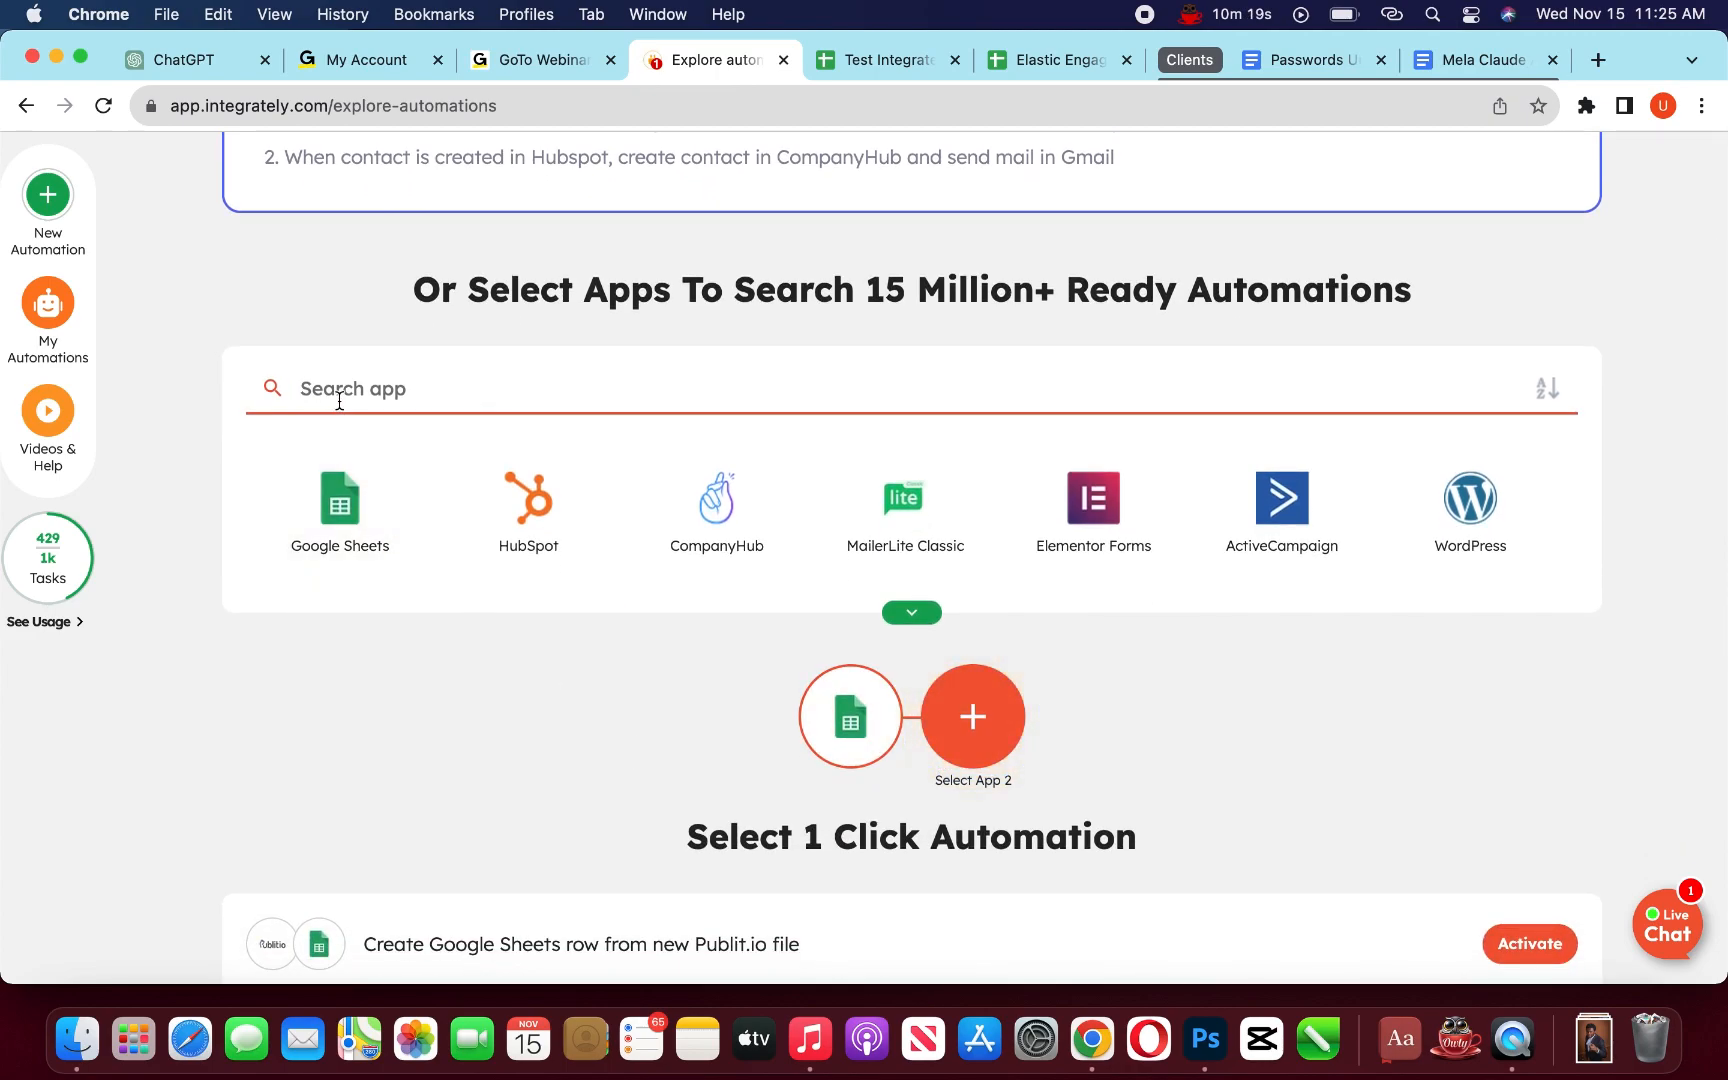
pyautogui.write('goto')
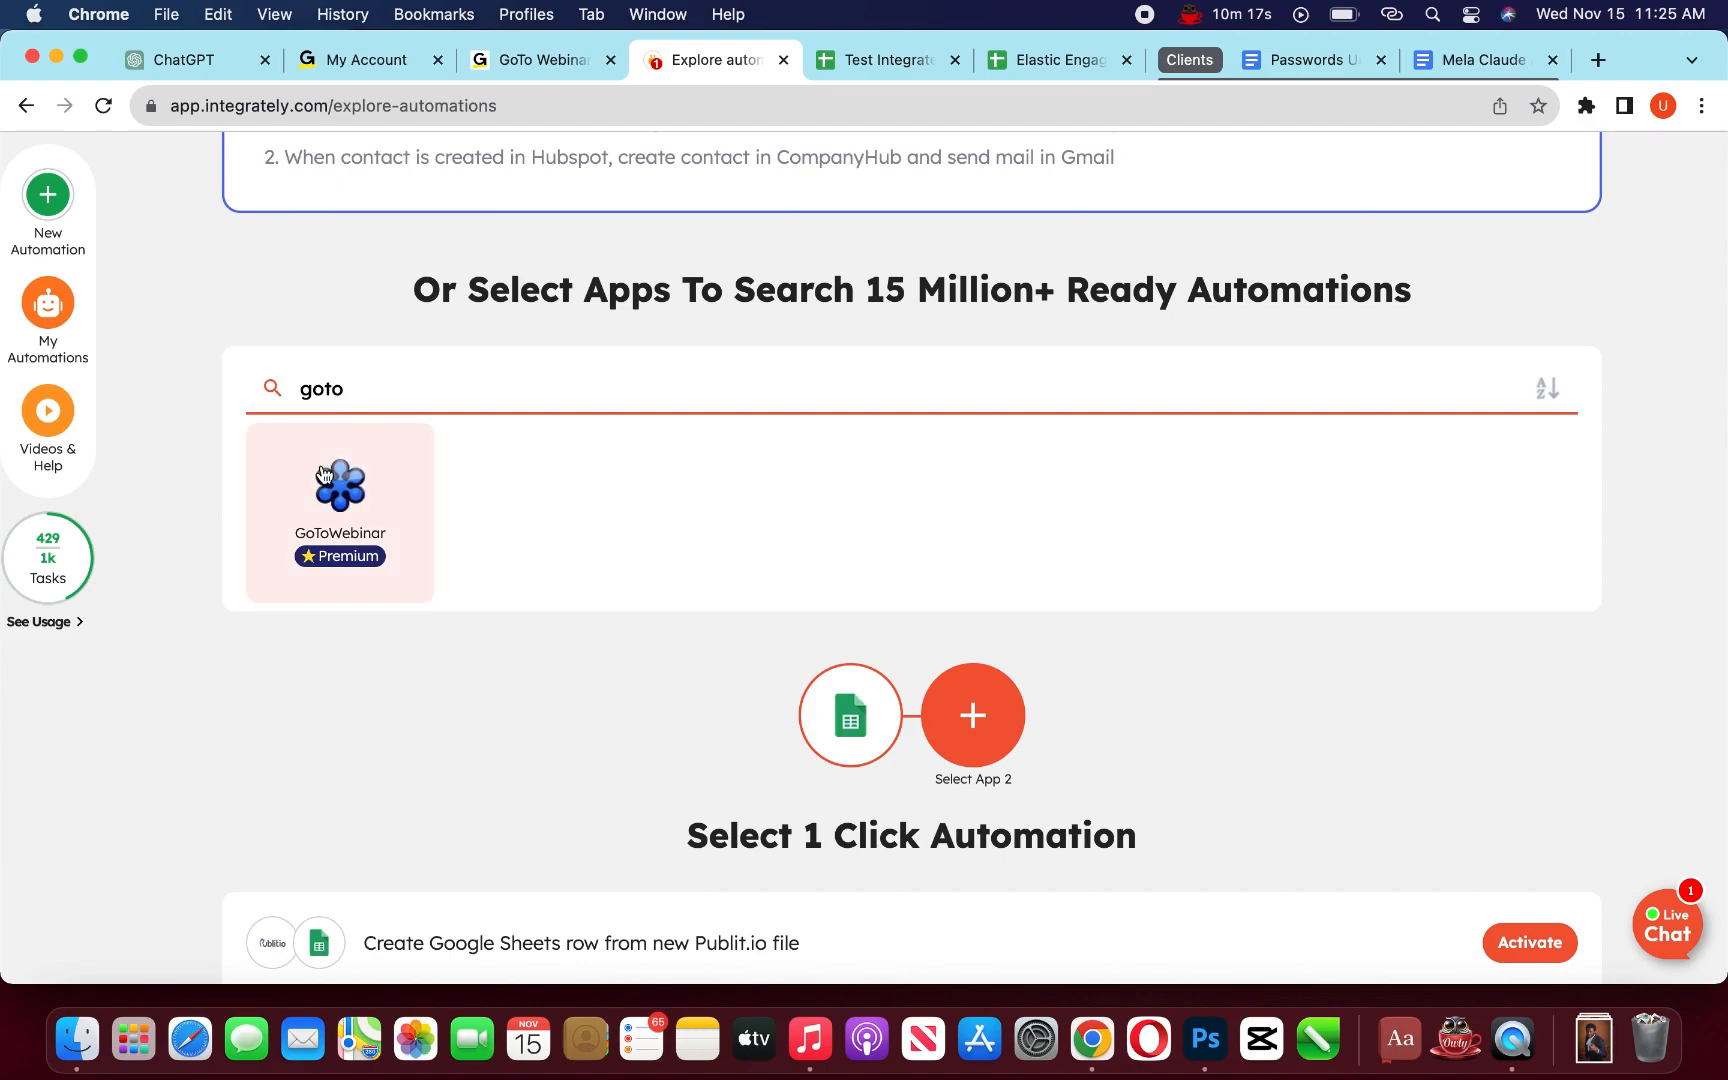
pyautogui.click(322, 473)
# - Create a custom automation that creates a registrant in GoToWebinar when a spreadsheet row is created in Google Sheets
pyautogui.scroll(-5, 975, 757)
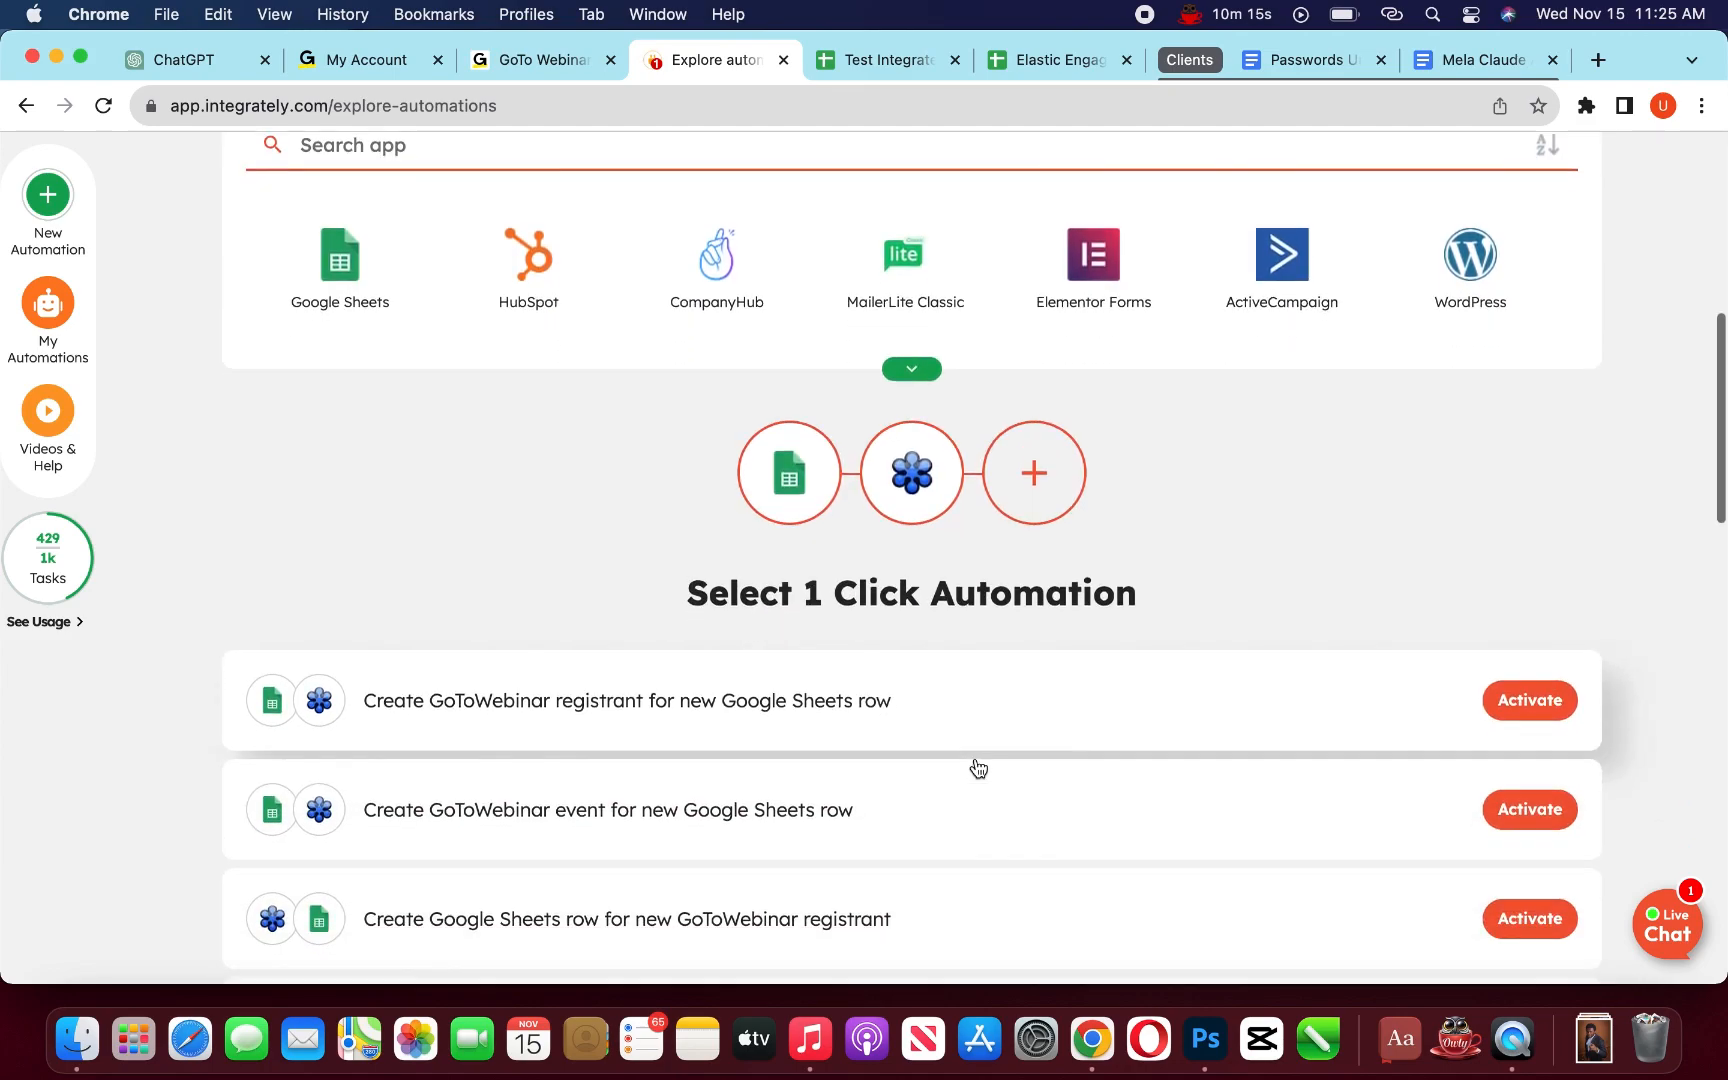
pyautogui.scroll(-10, 1423, 490)
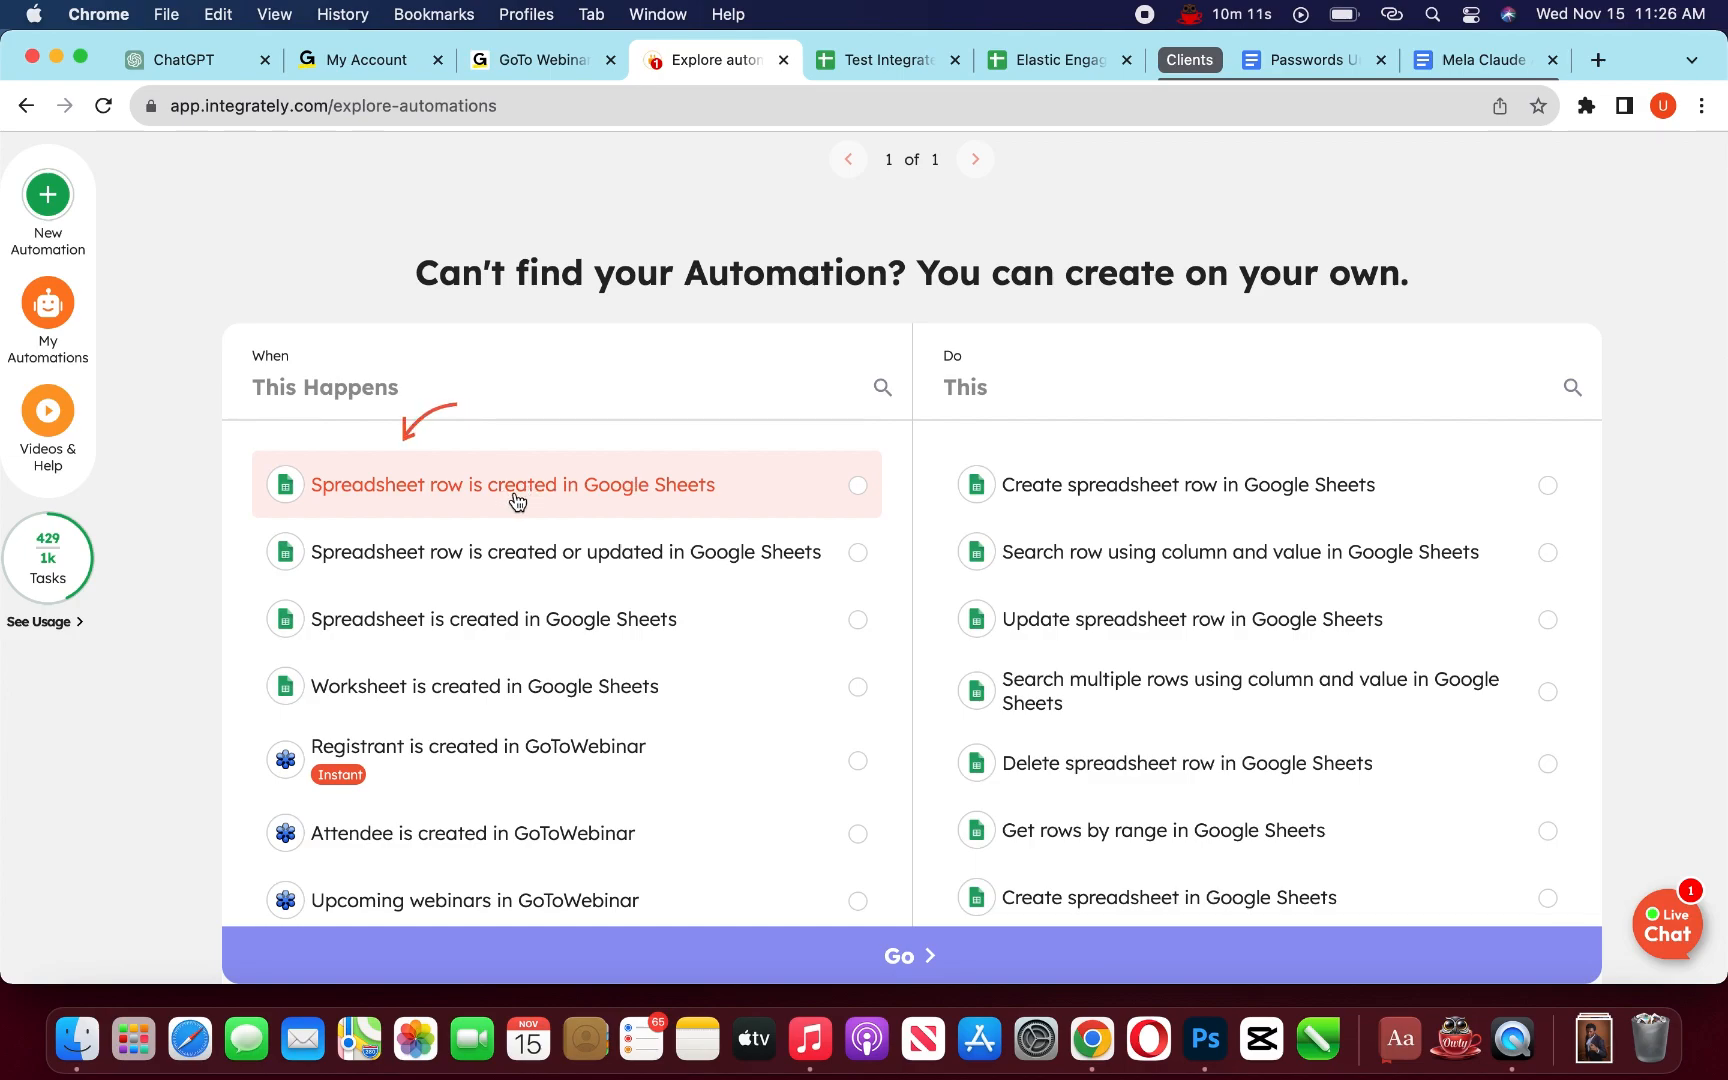
pyautogui.click(775, 495)
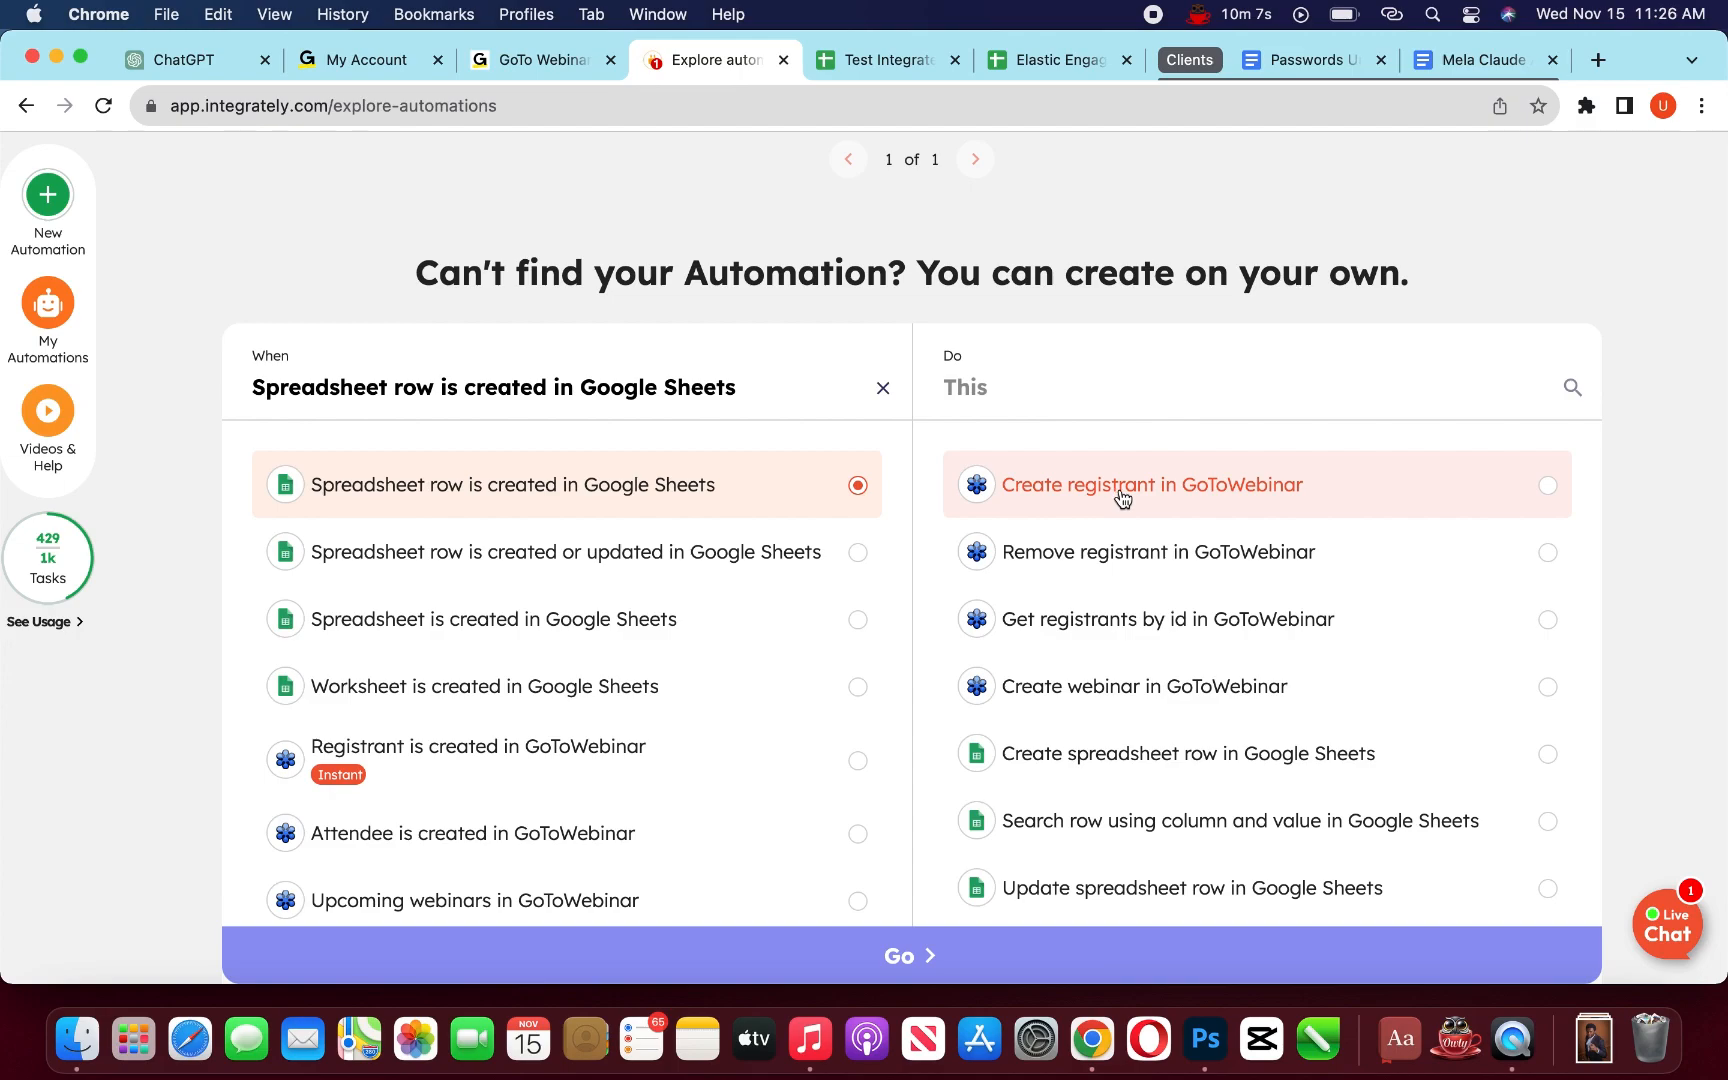
pyautogui.click(1226, 497)
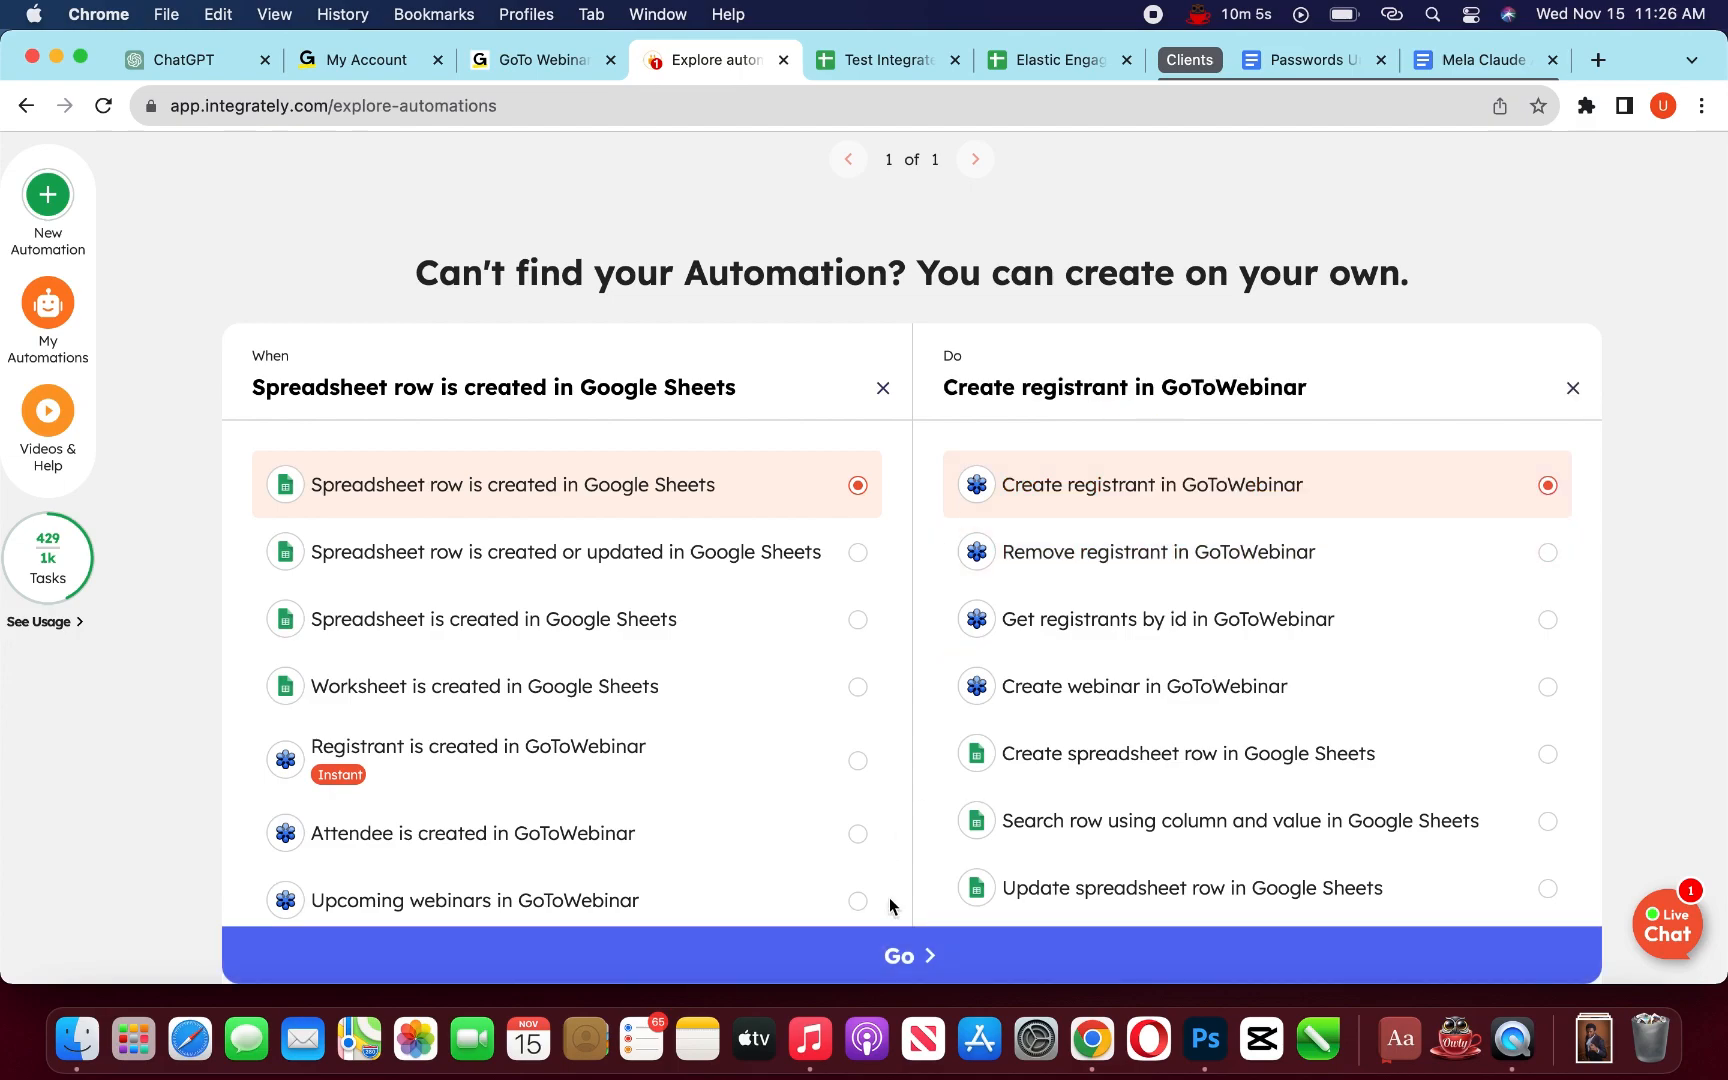
pyautogui.click(898, 958)
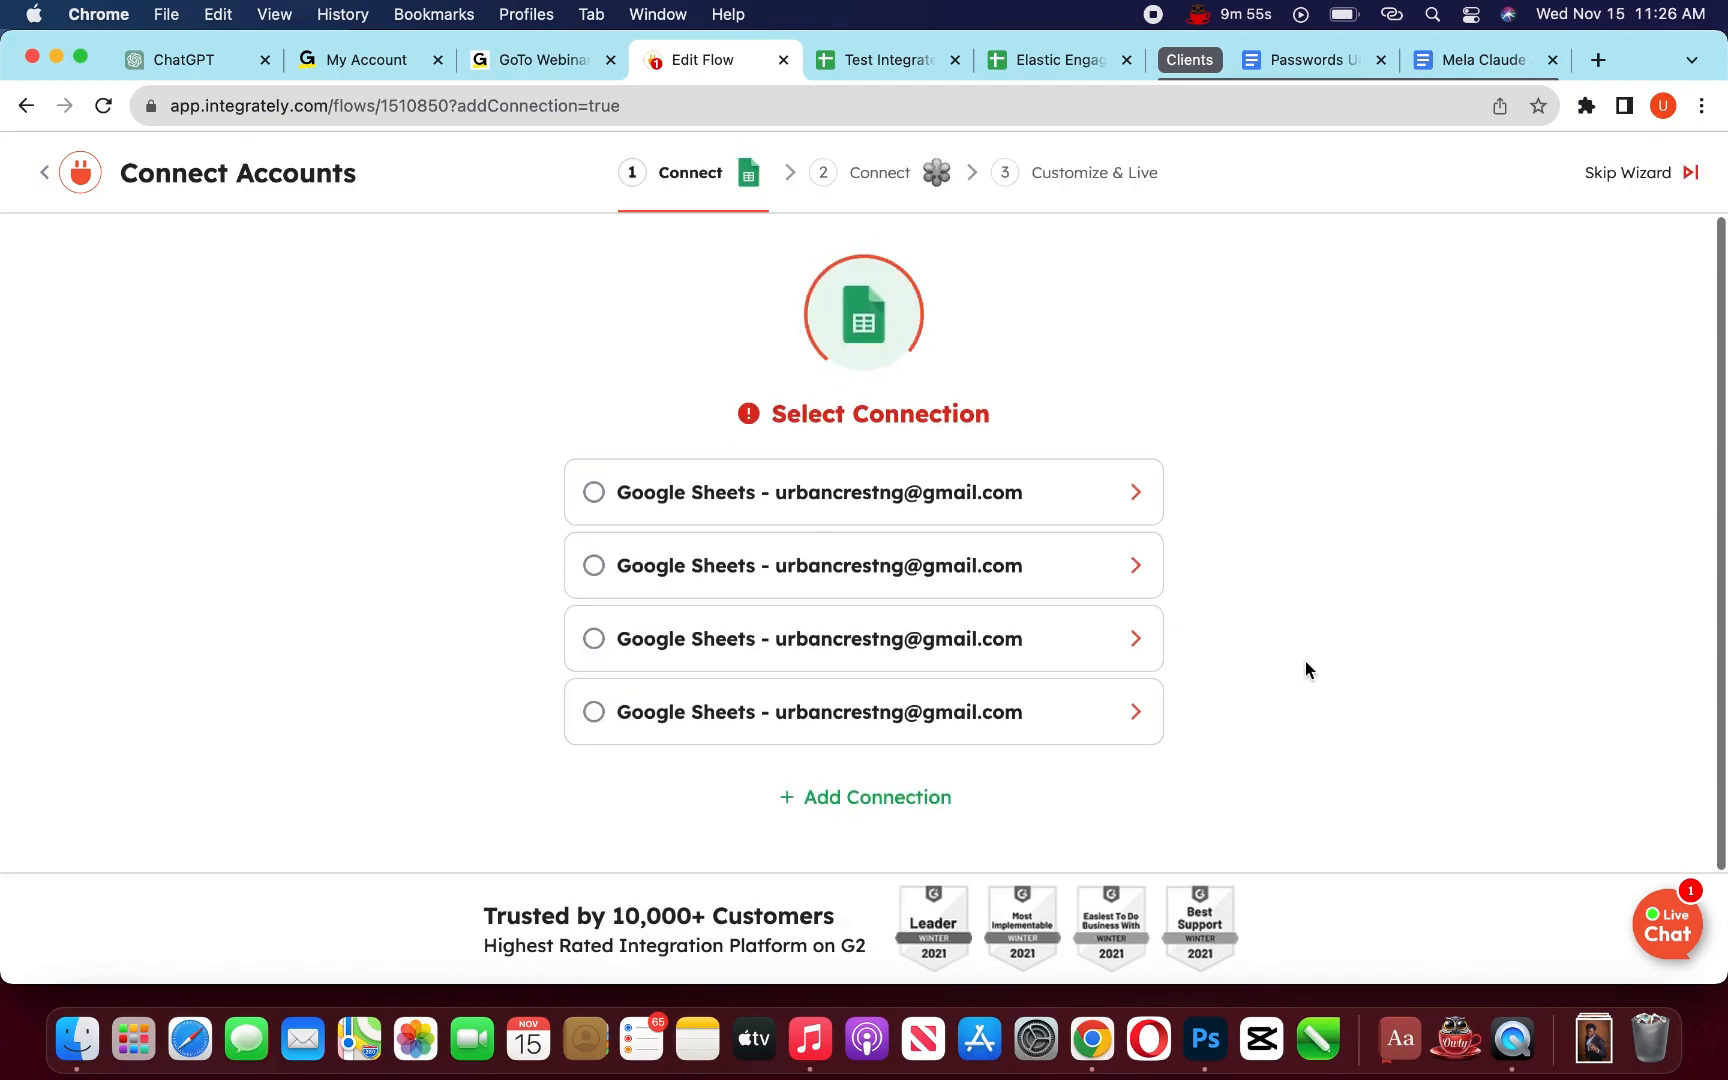
# - Add a new Google Sheets connection by signing in with the existing Google account and granting Integrately access
pyautogui.click(838, 800)
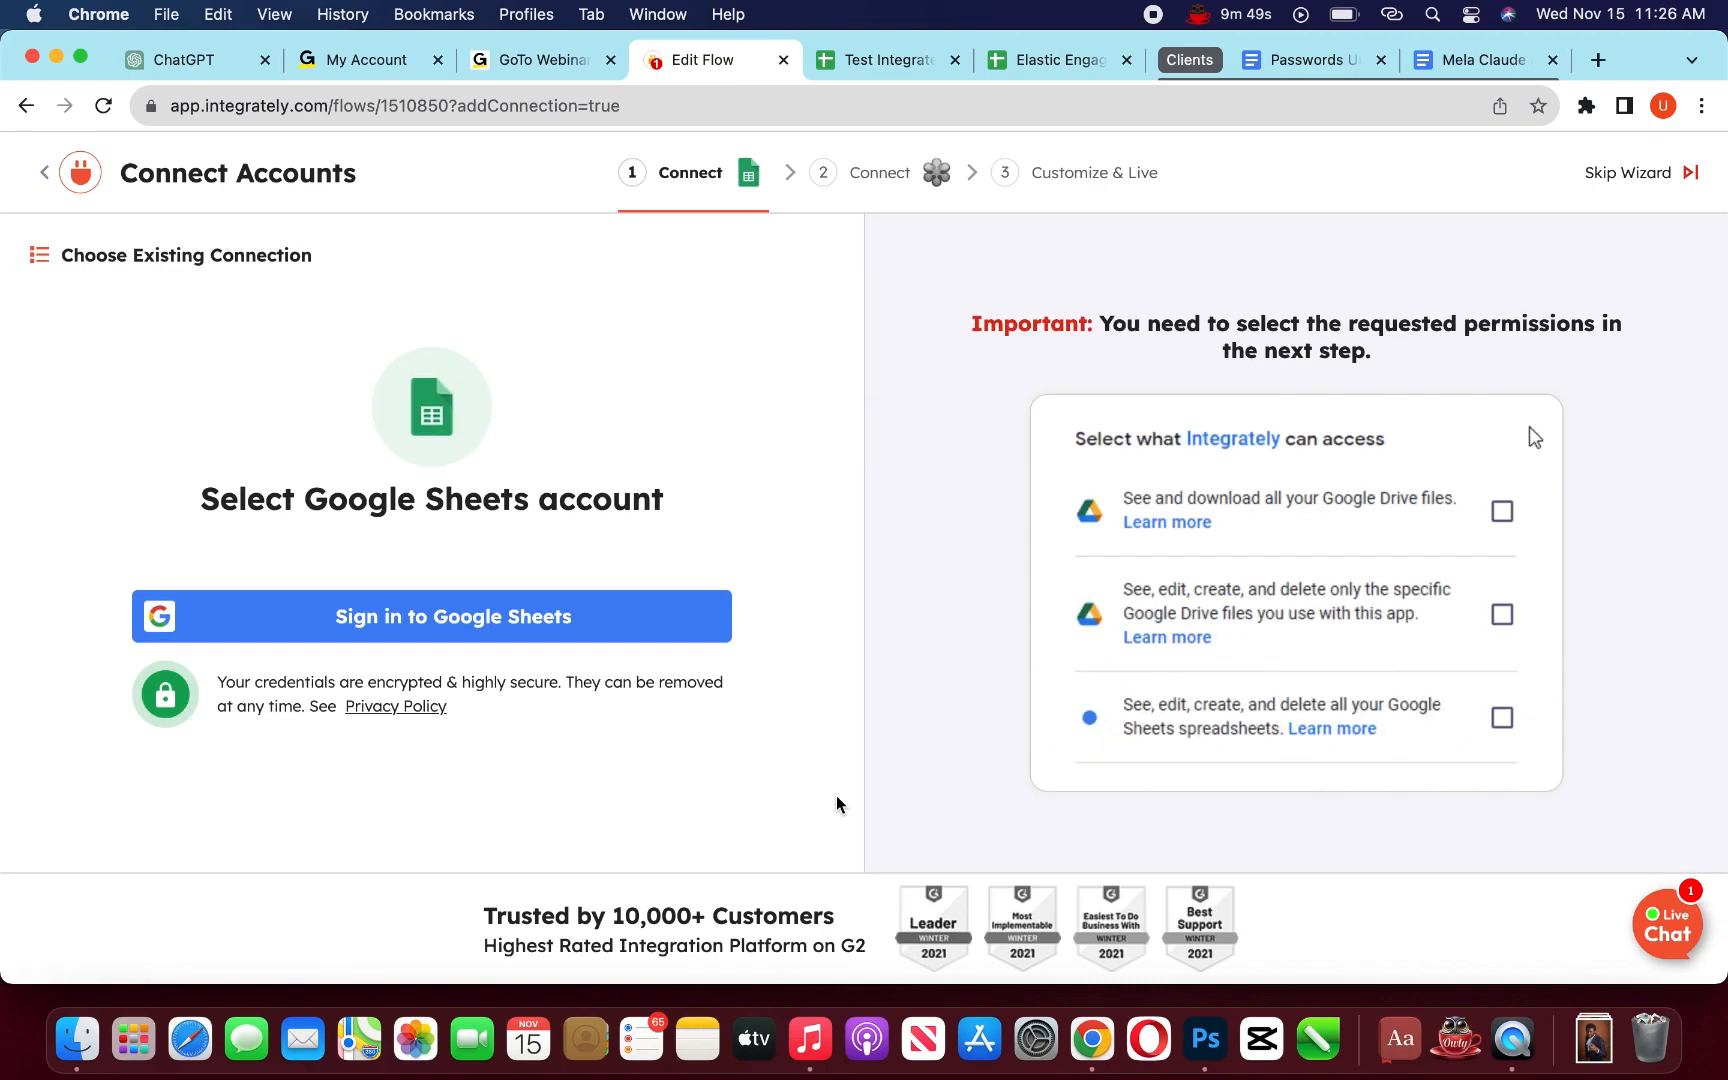
pyautogui.click(512, 622)
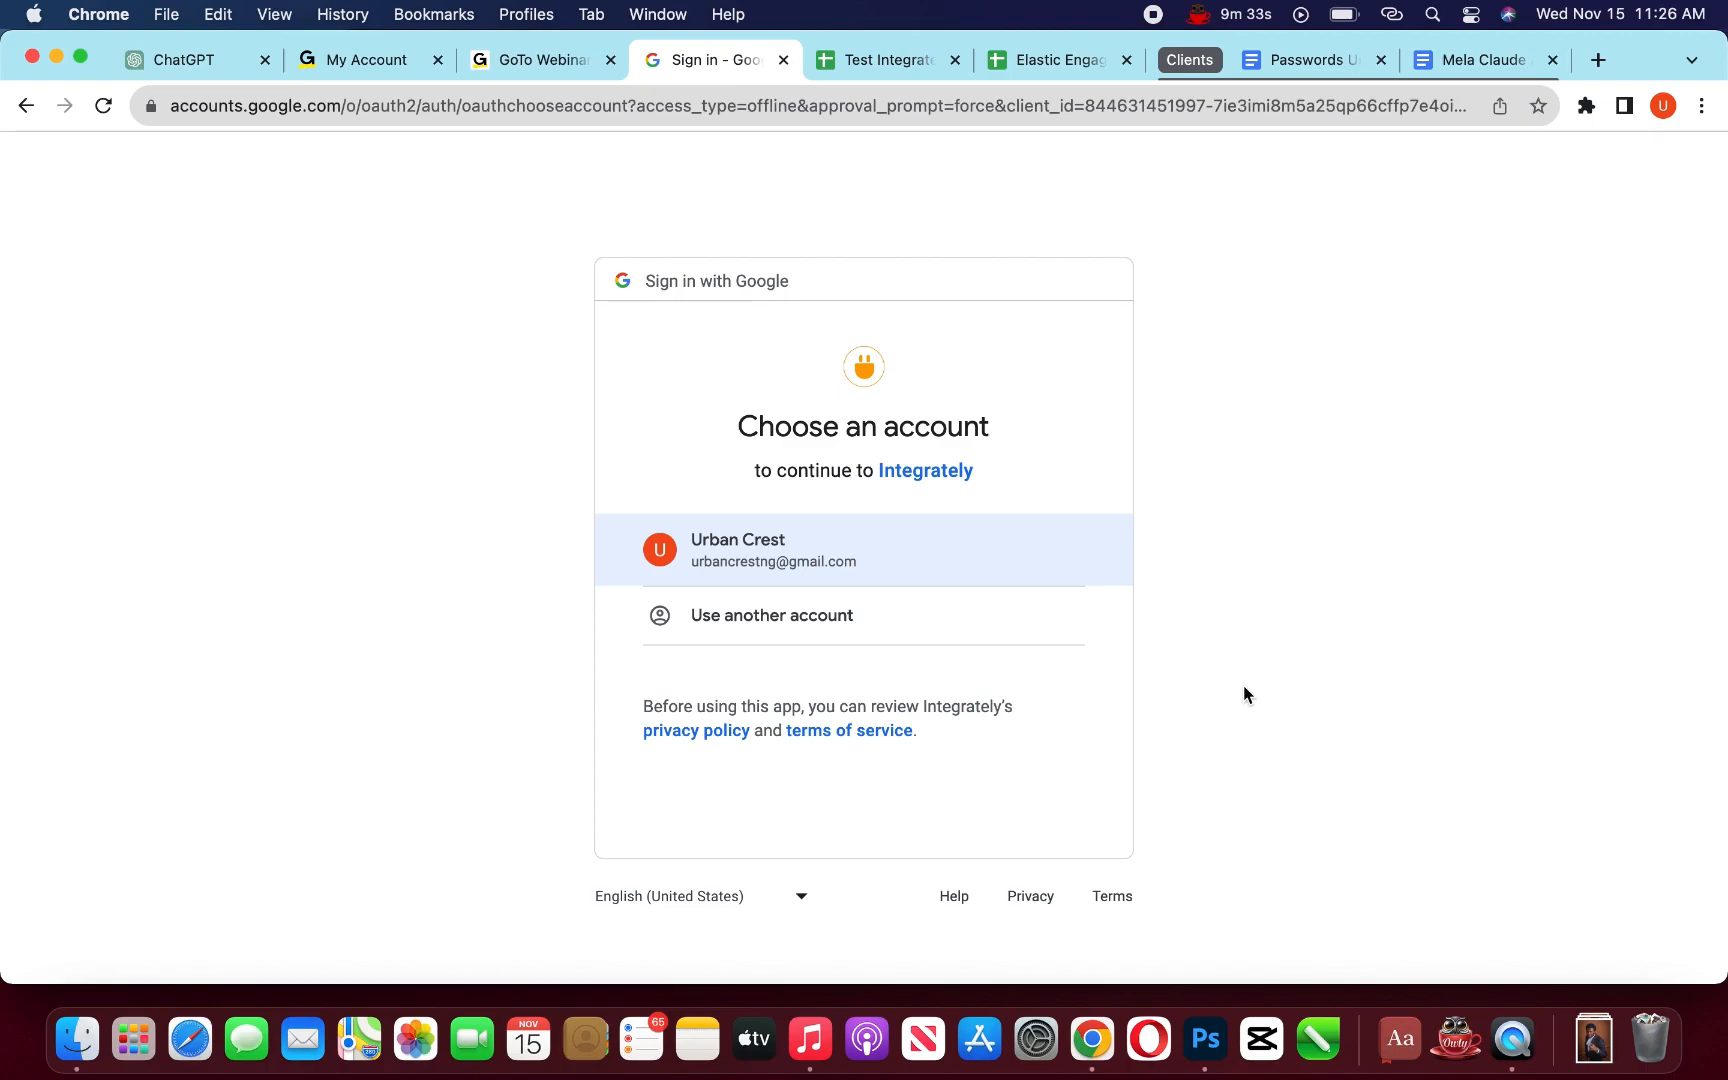
pyautogui.click(784, 556)
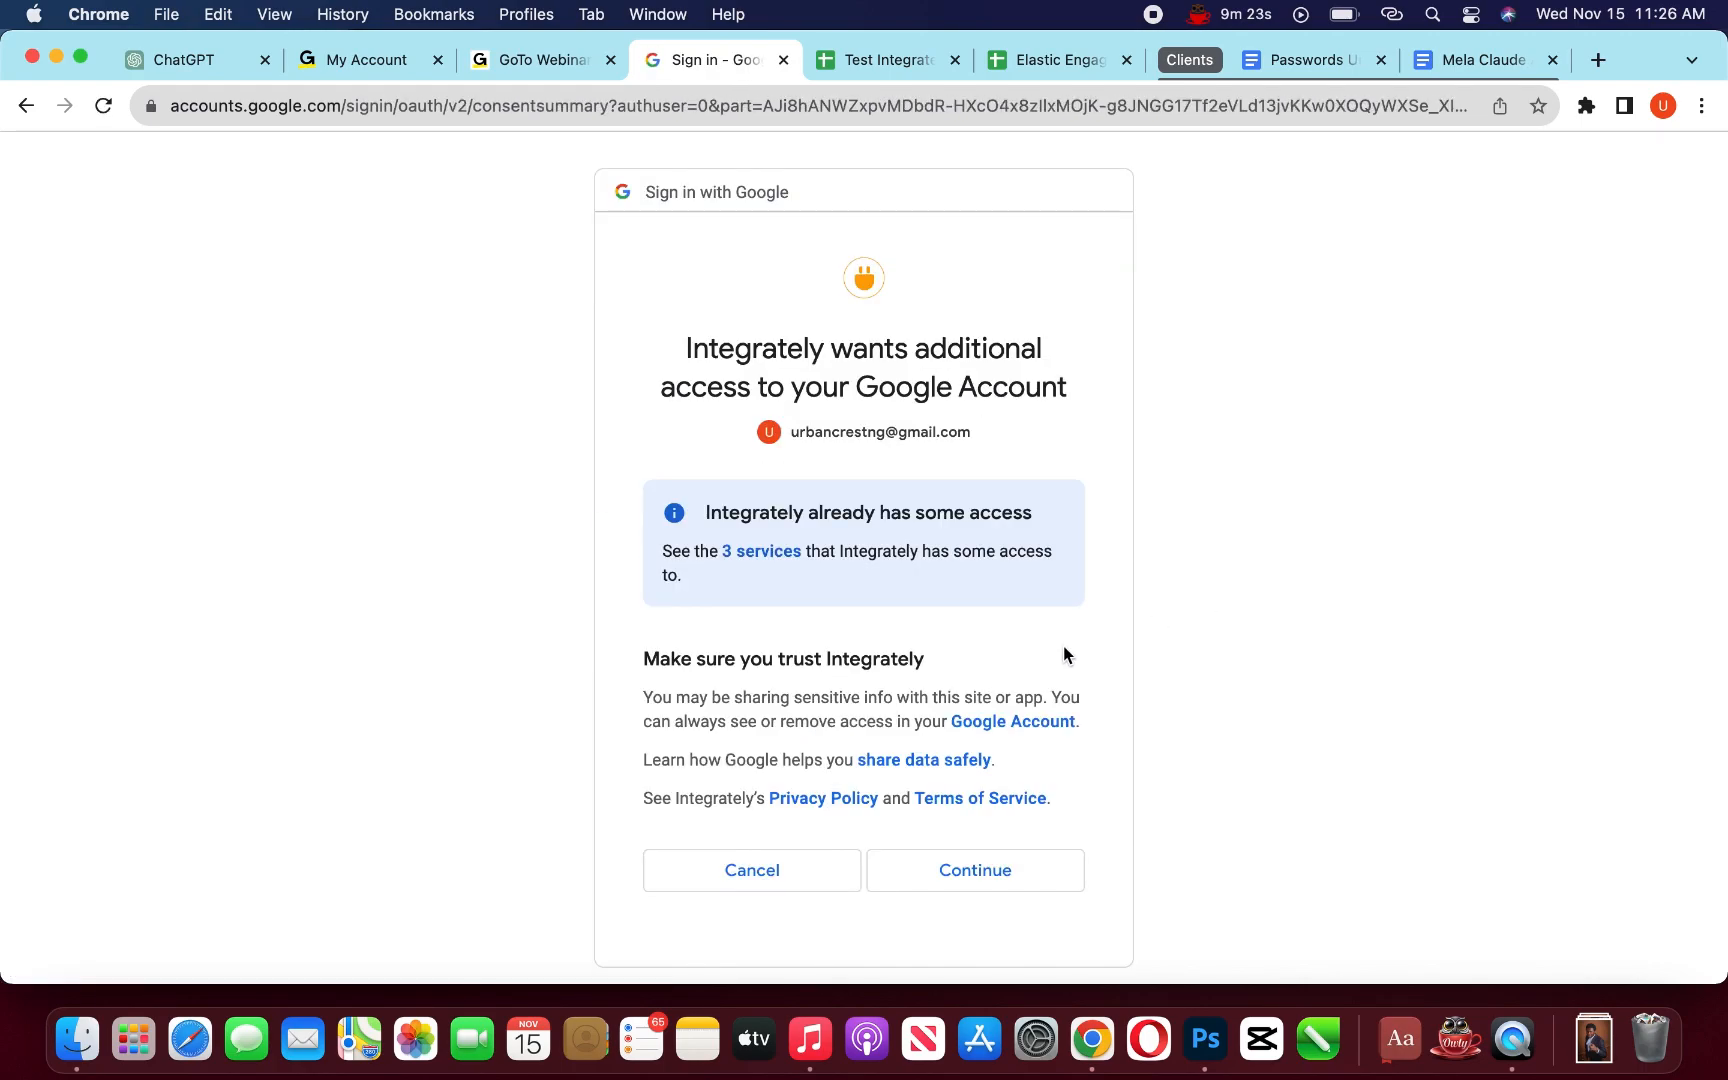
pyautogui.click(961, 870)
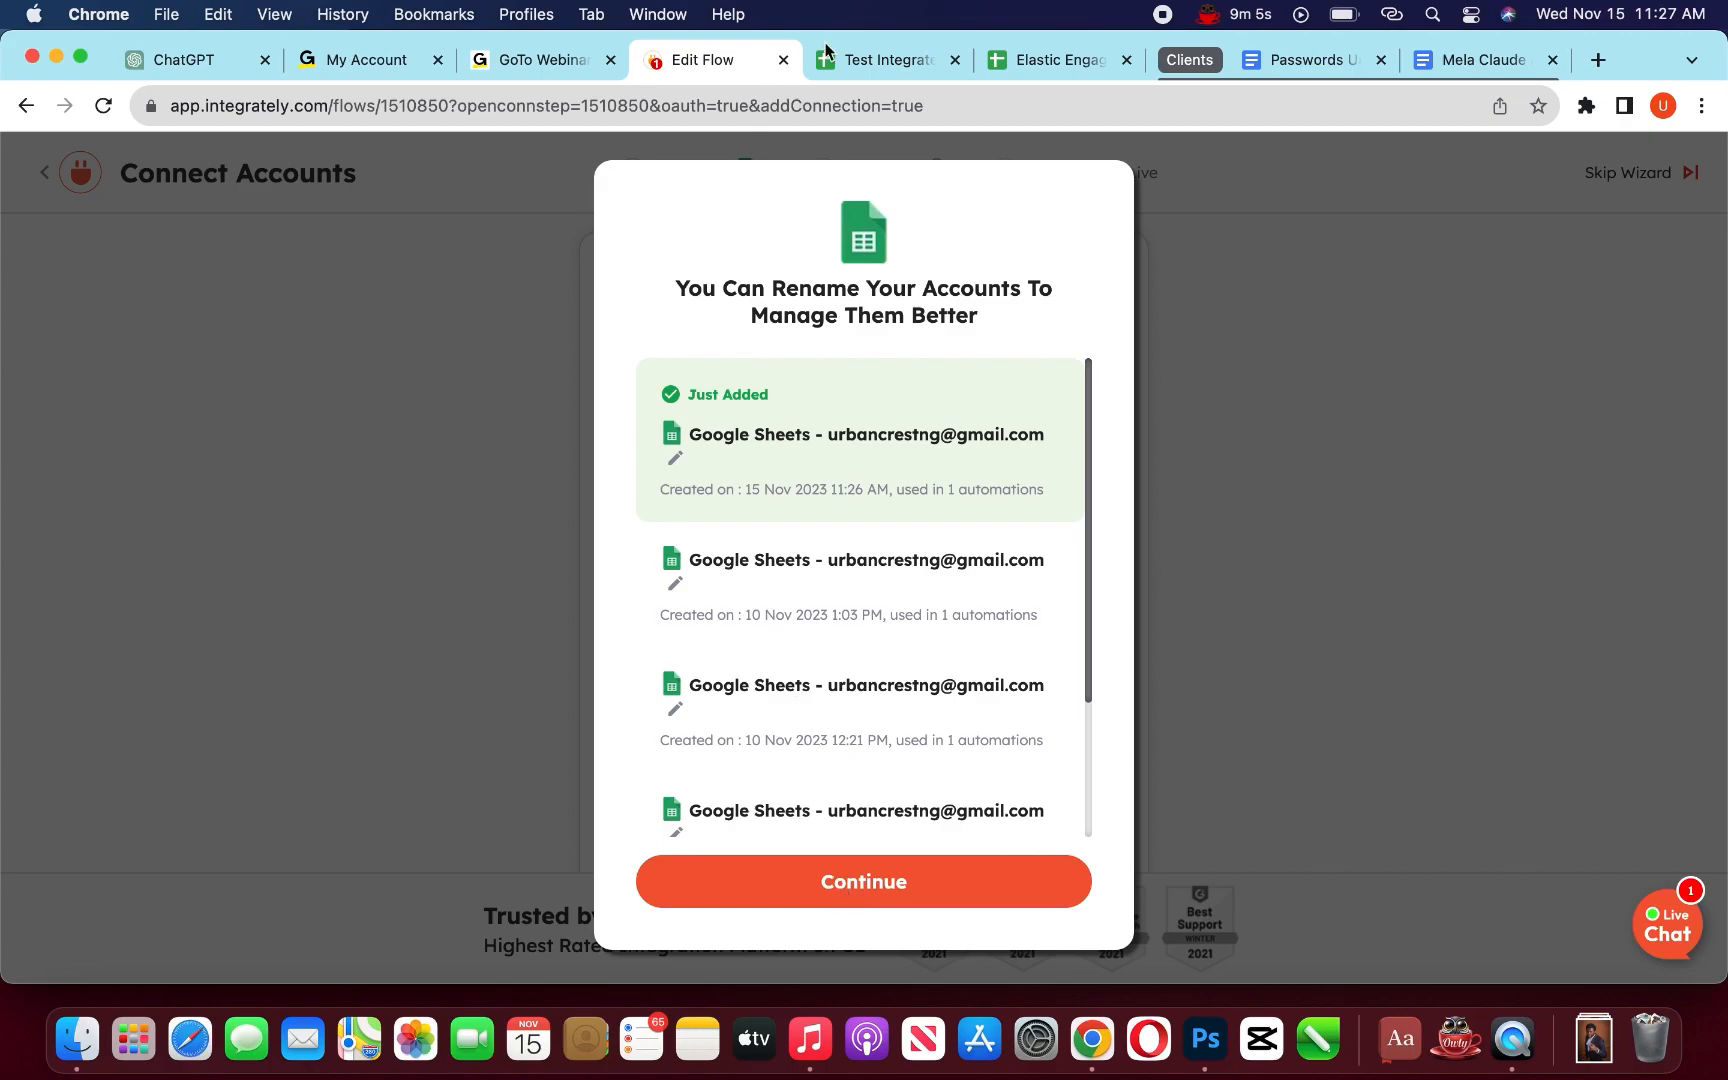
# - Copy the header row with Firstname, Lastname and Email from the Elastic Engaged spreadsheet into row 1 of Test Integrately
pyautogui.click(885, 62)
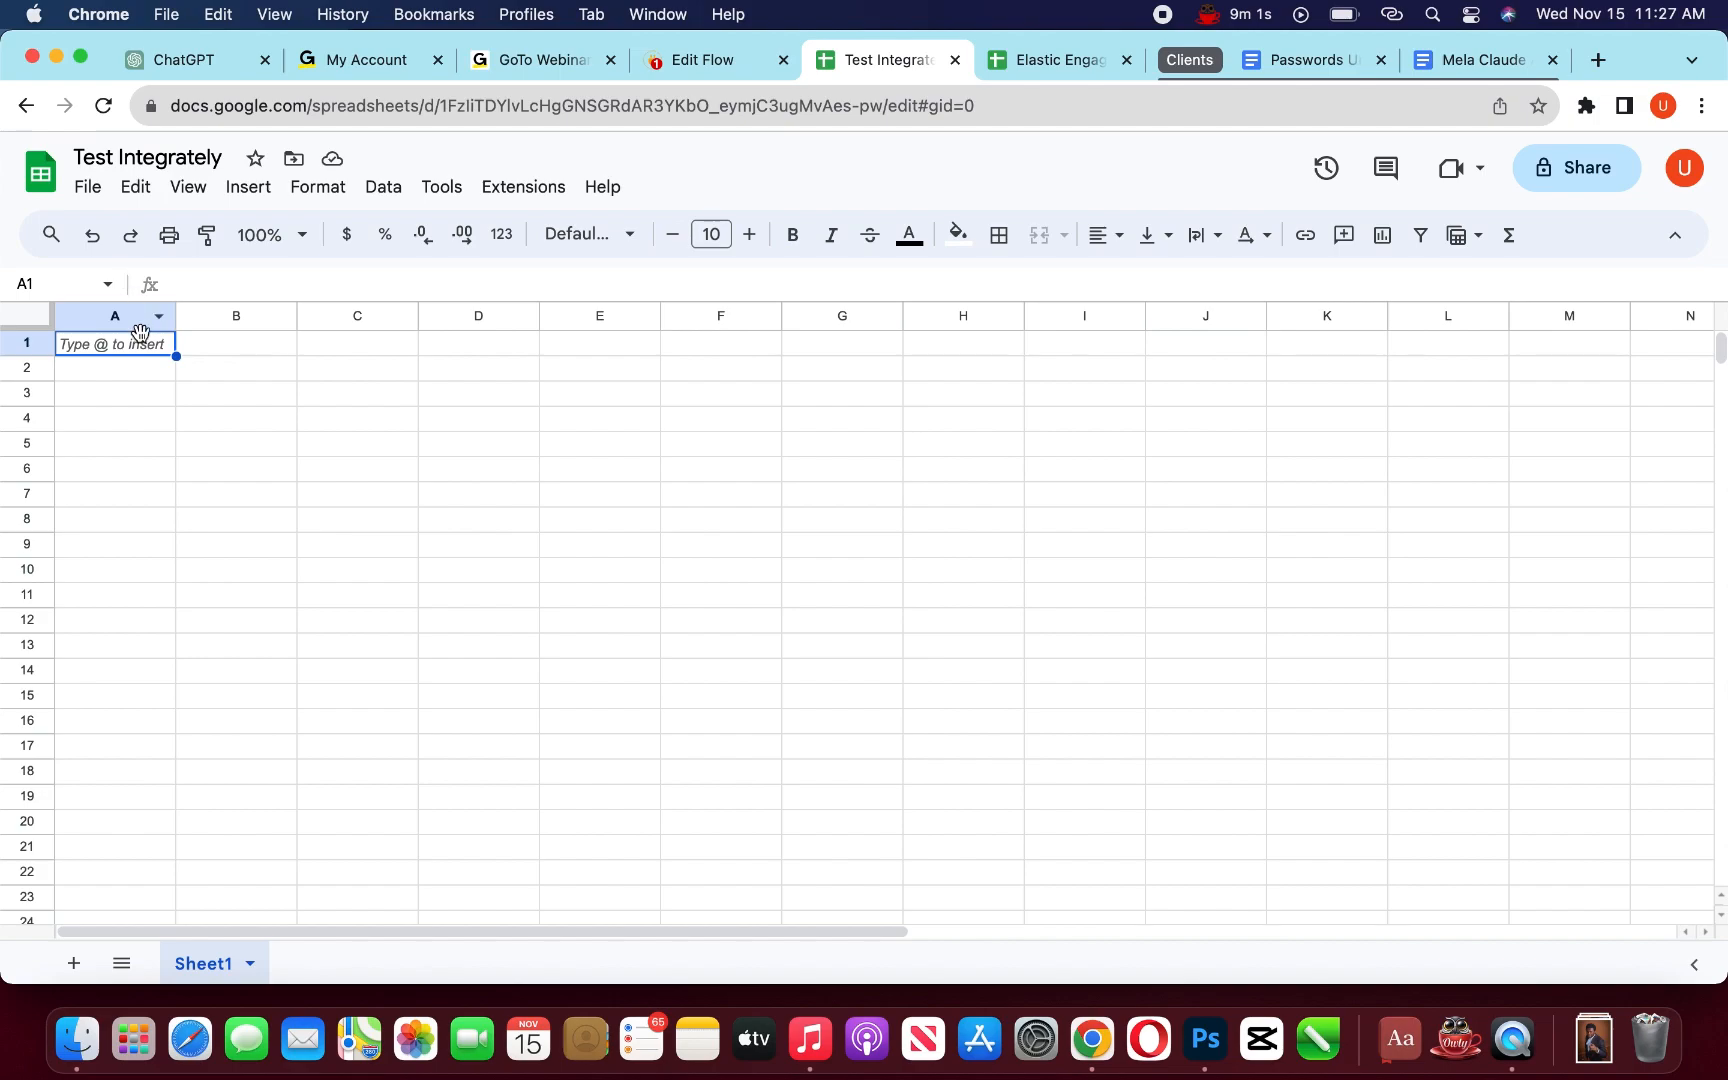
pyautogui.click(1036, 71)
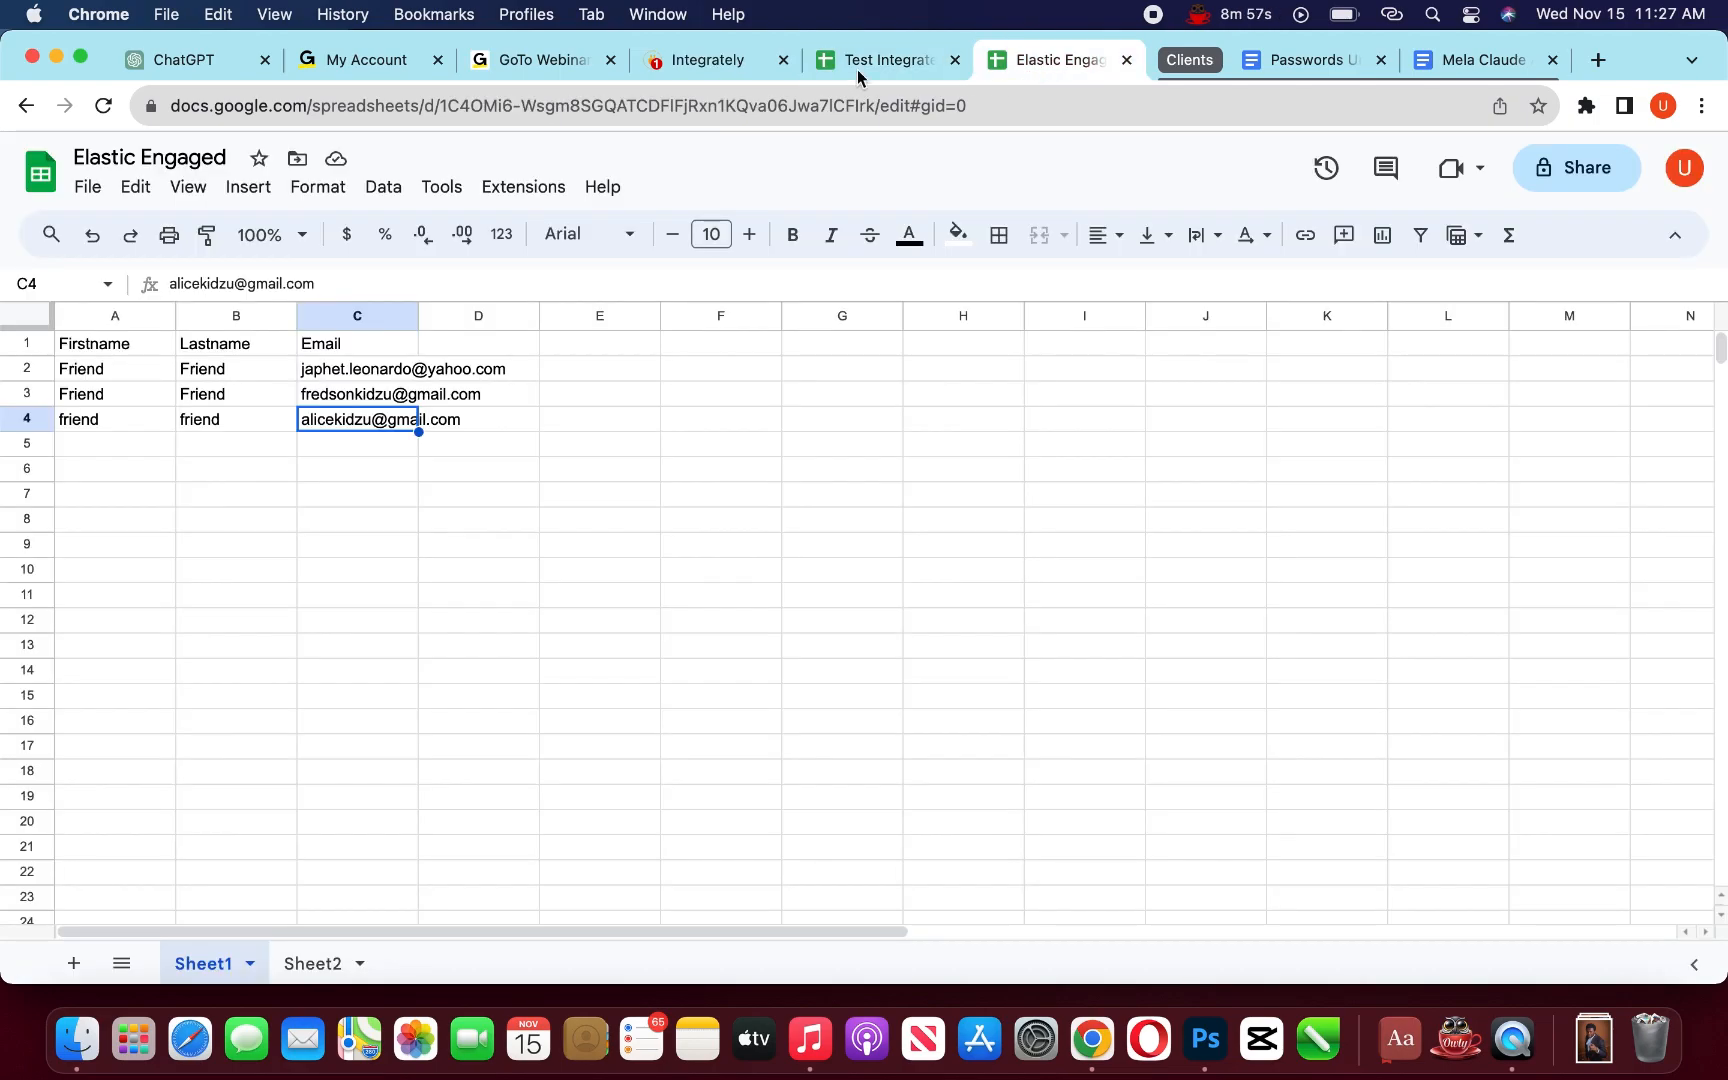
pyautogui.click(8, 350)
pyautogui.press('super+c')
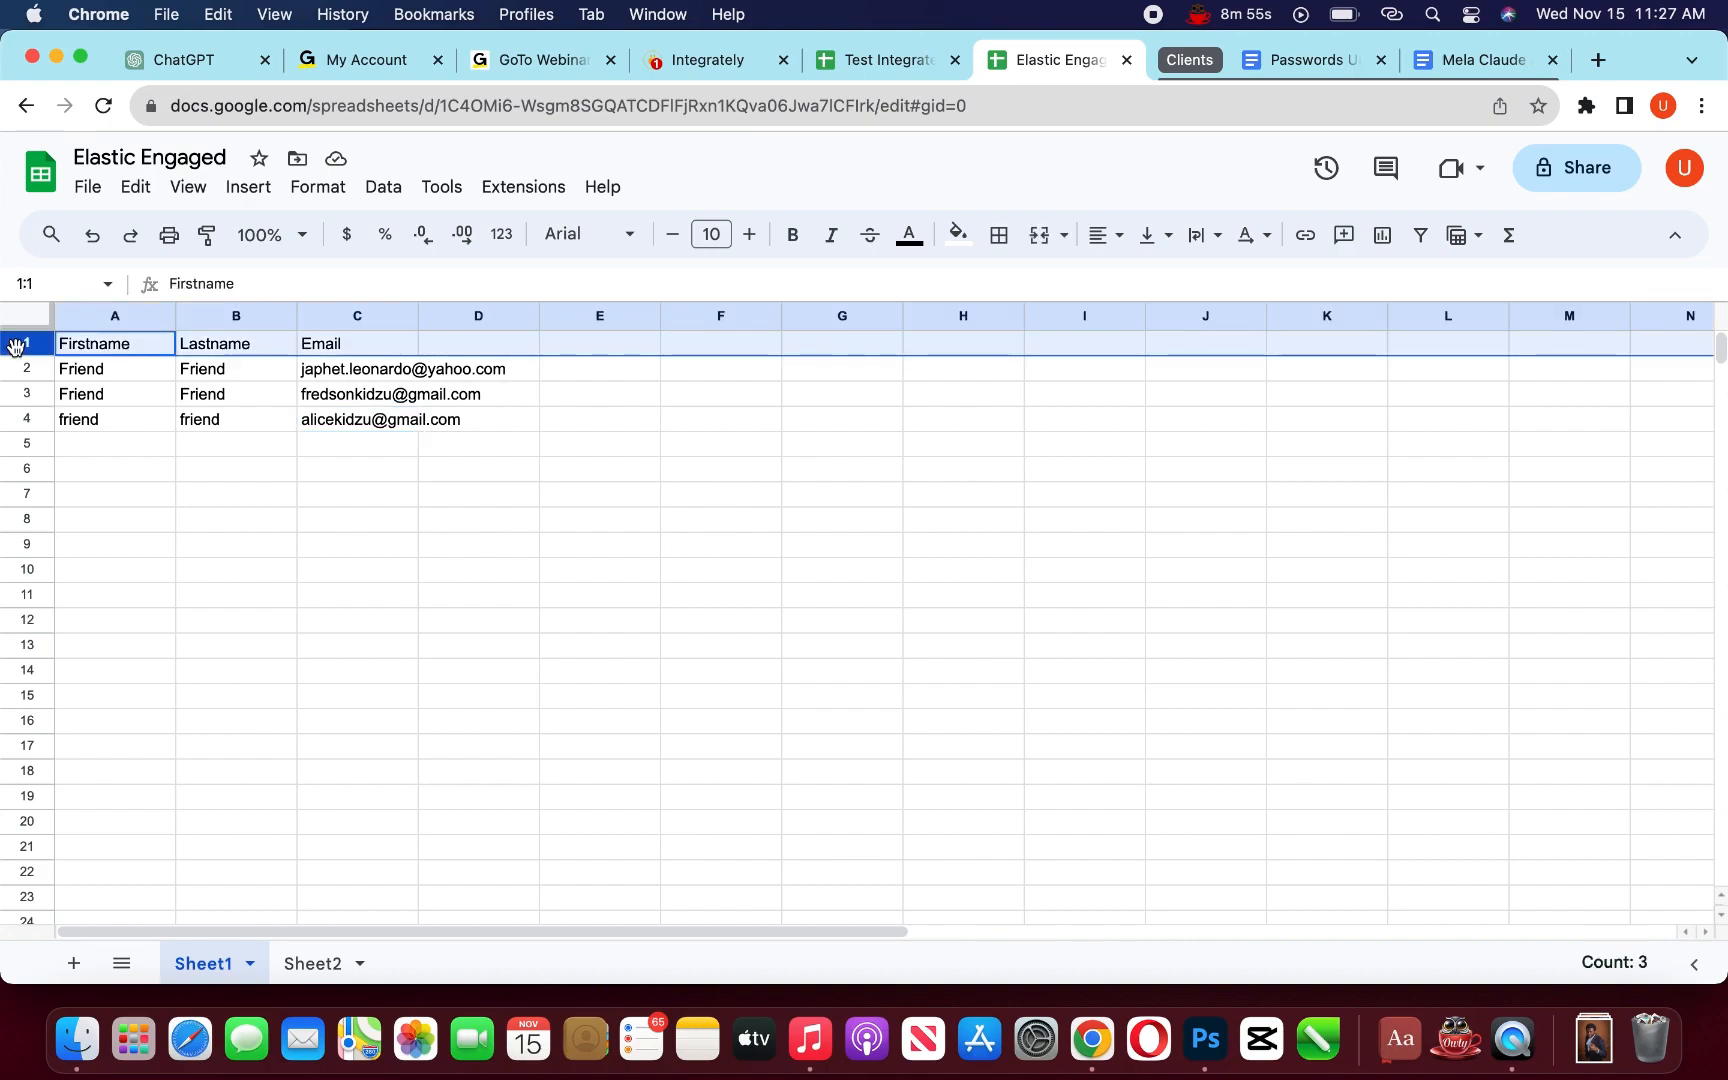
pyautogui.click(886, 64)
pyautogui.click(22, 345)
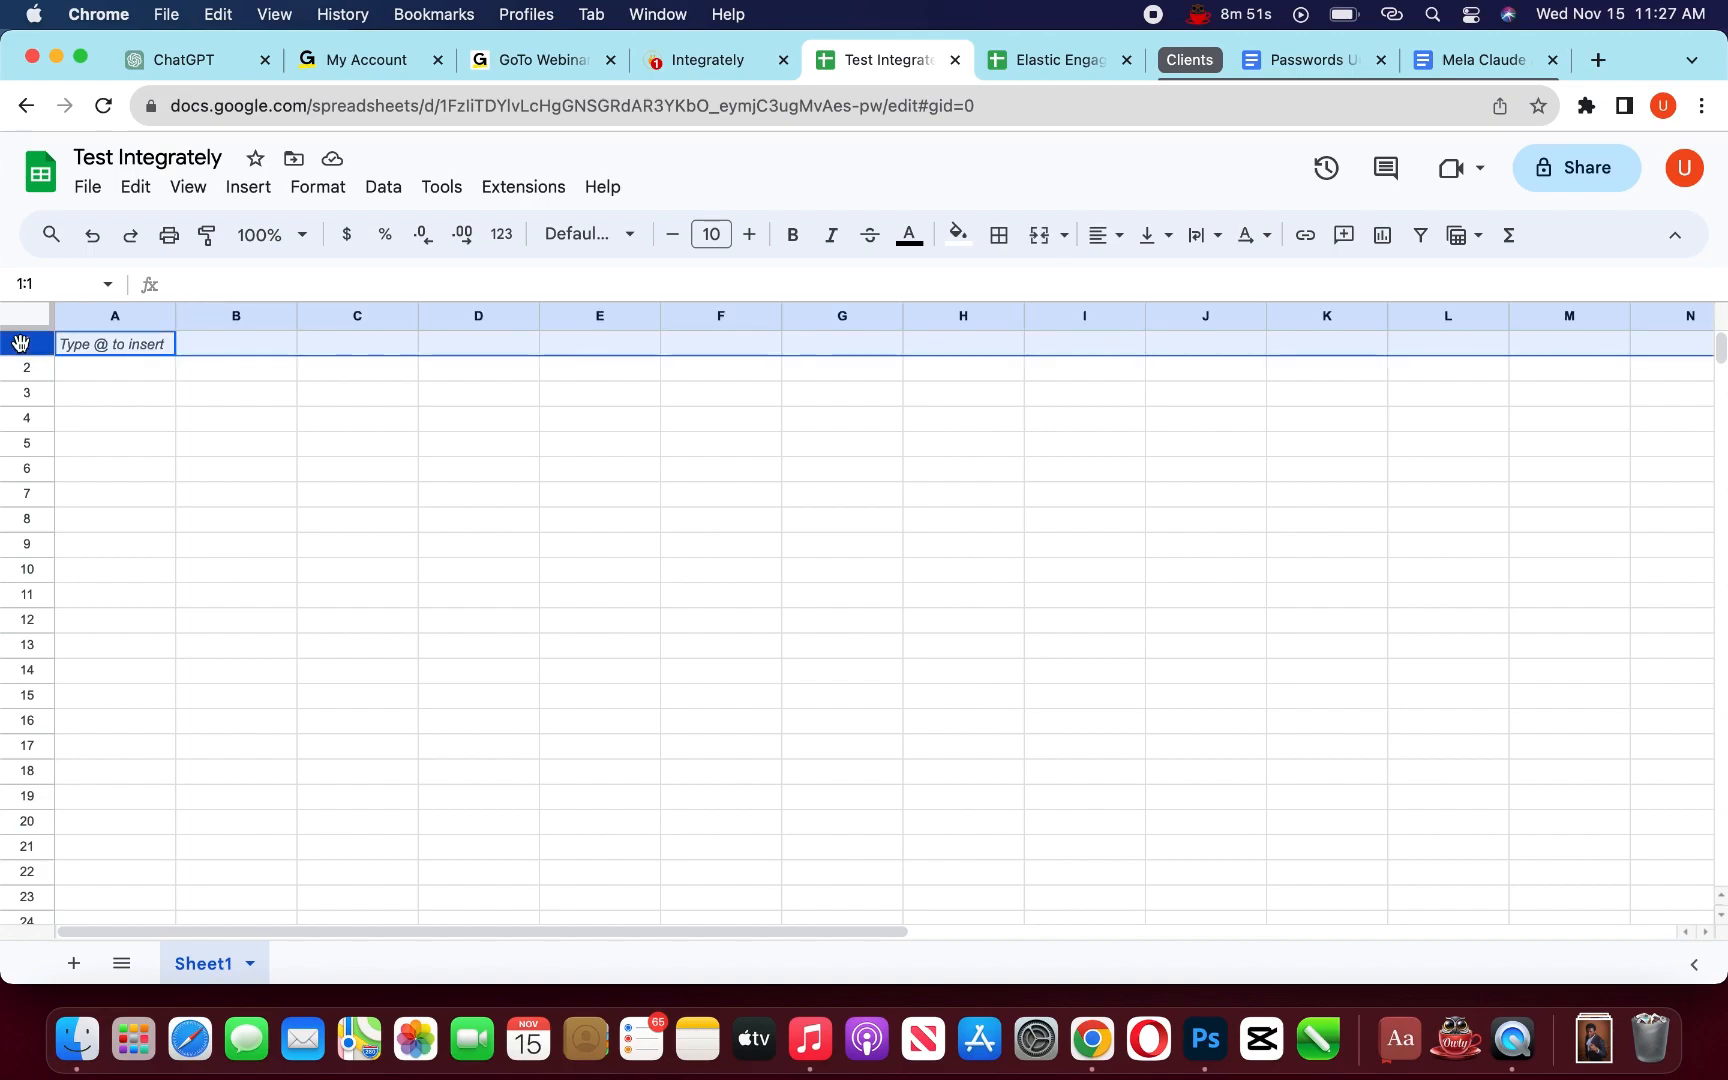
pyautogui.press('super+v')
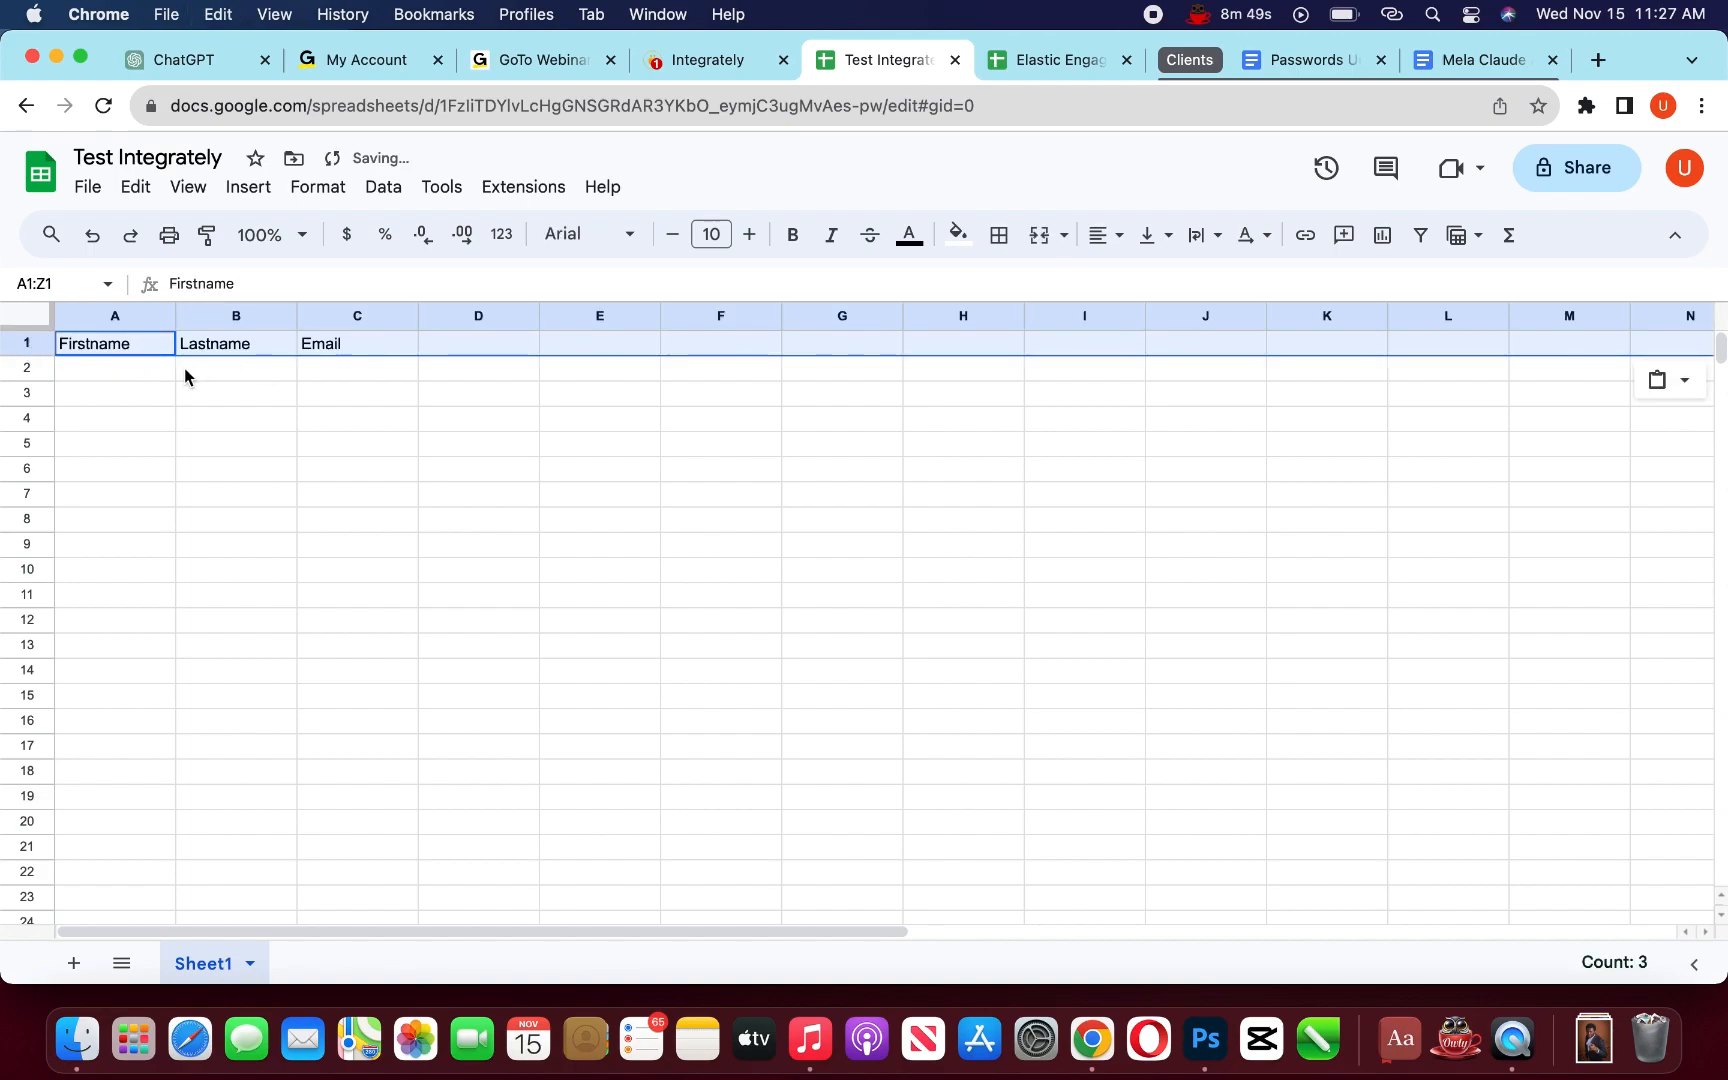
# - Copy contact rows 2 to 4 from the Elastic Engaged spreadsheet into Test Integrately, starting at row 2
pyautogui.click(1030, 64)
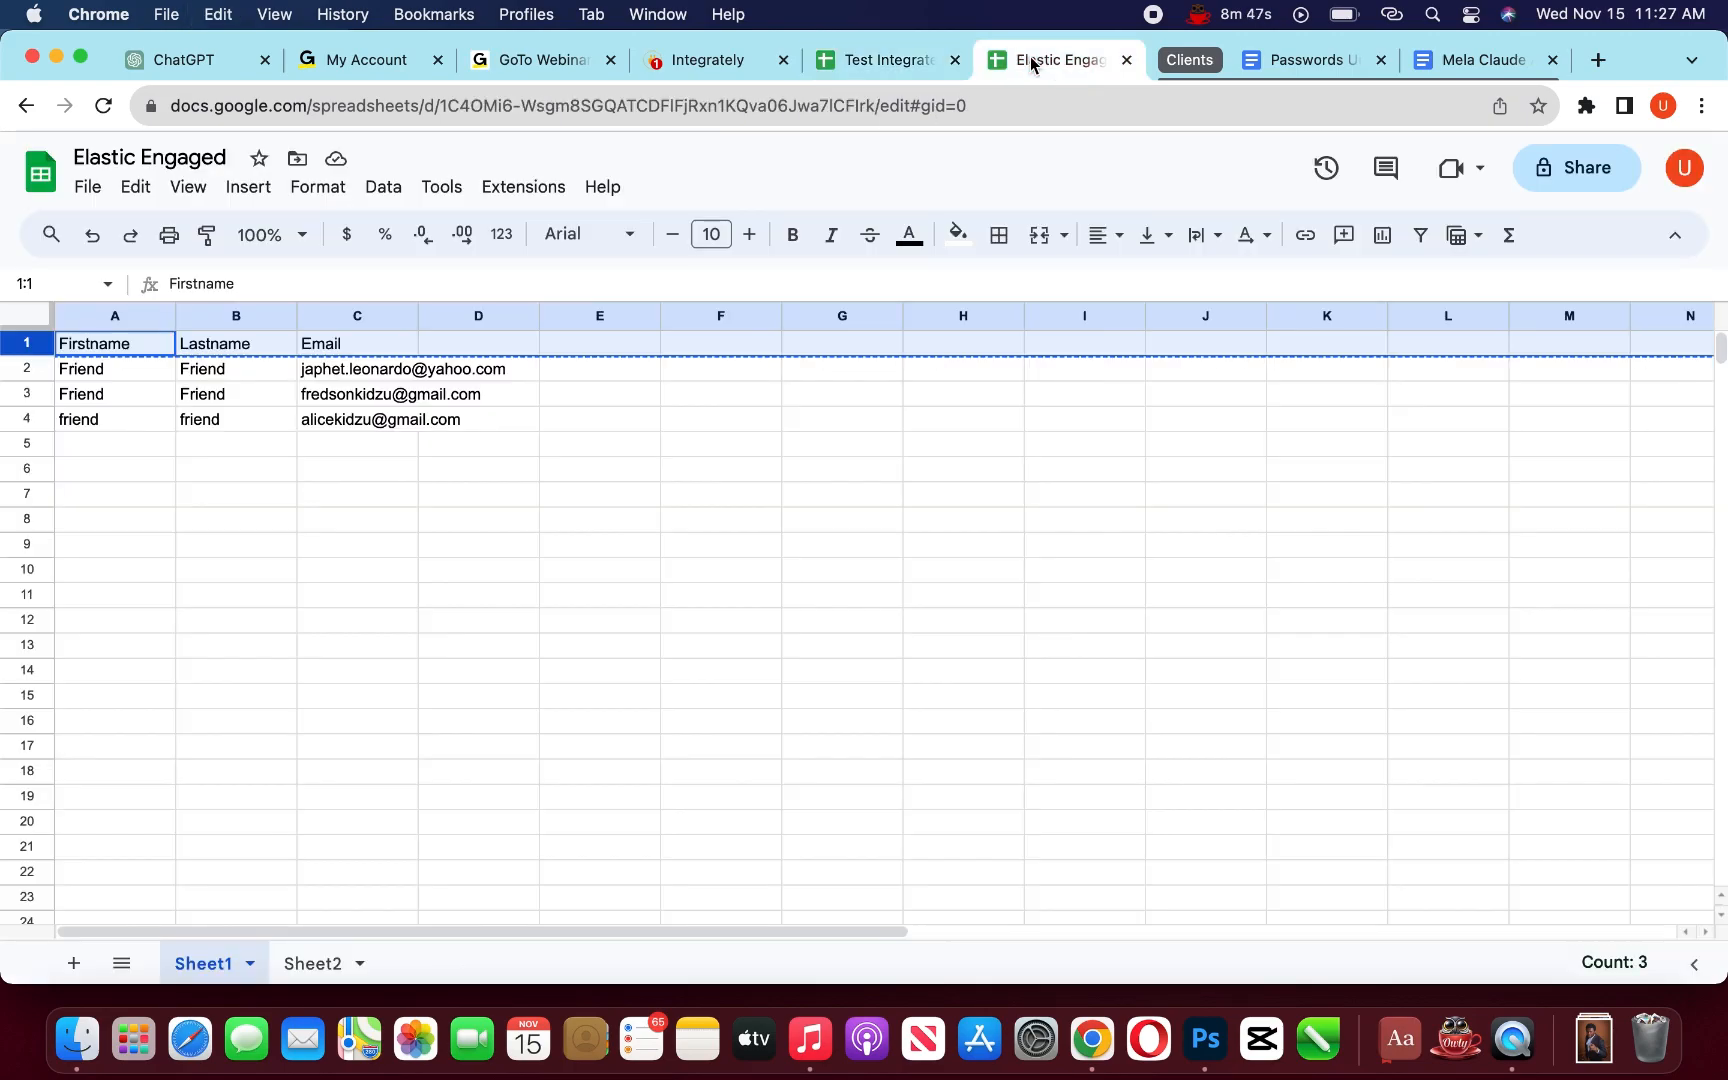
pyautogui.click(27, 369)
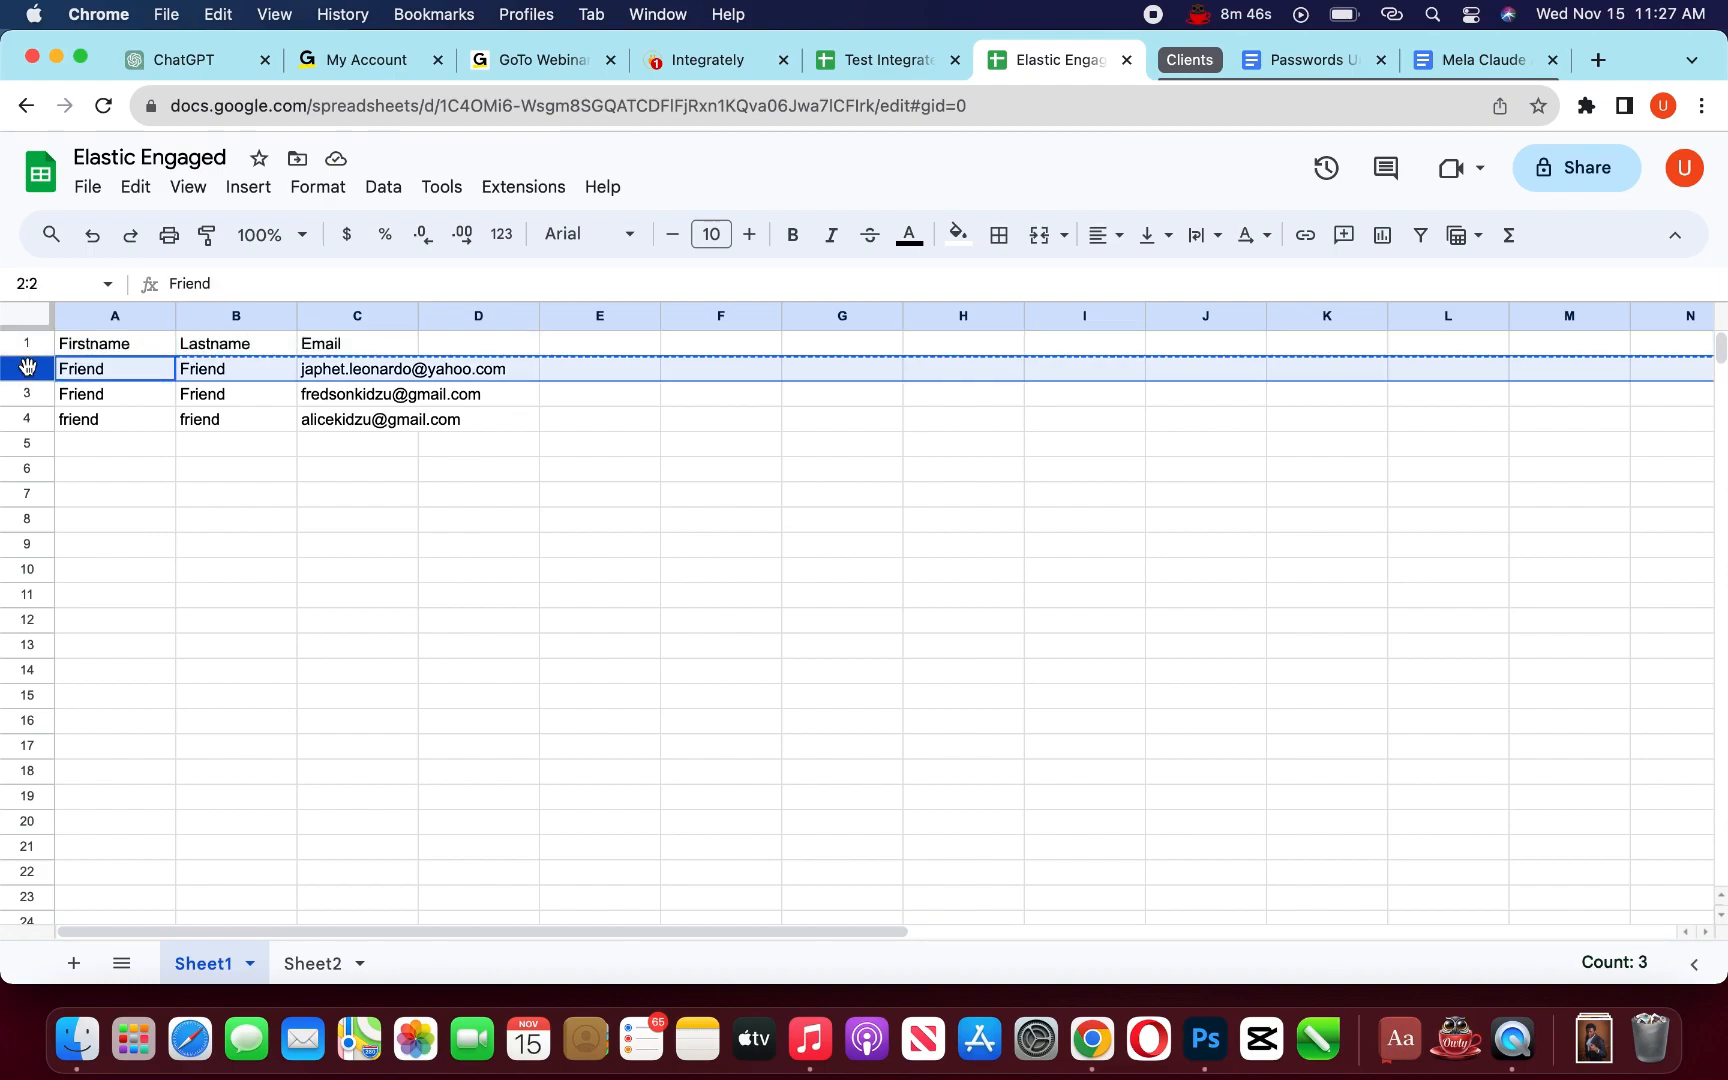
pyautogui.keyDown('shift'); pyautogui.click(24, 424); pyautogui.keyUp('shift')
pyautogui.press('super+c')
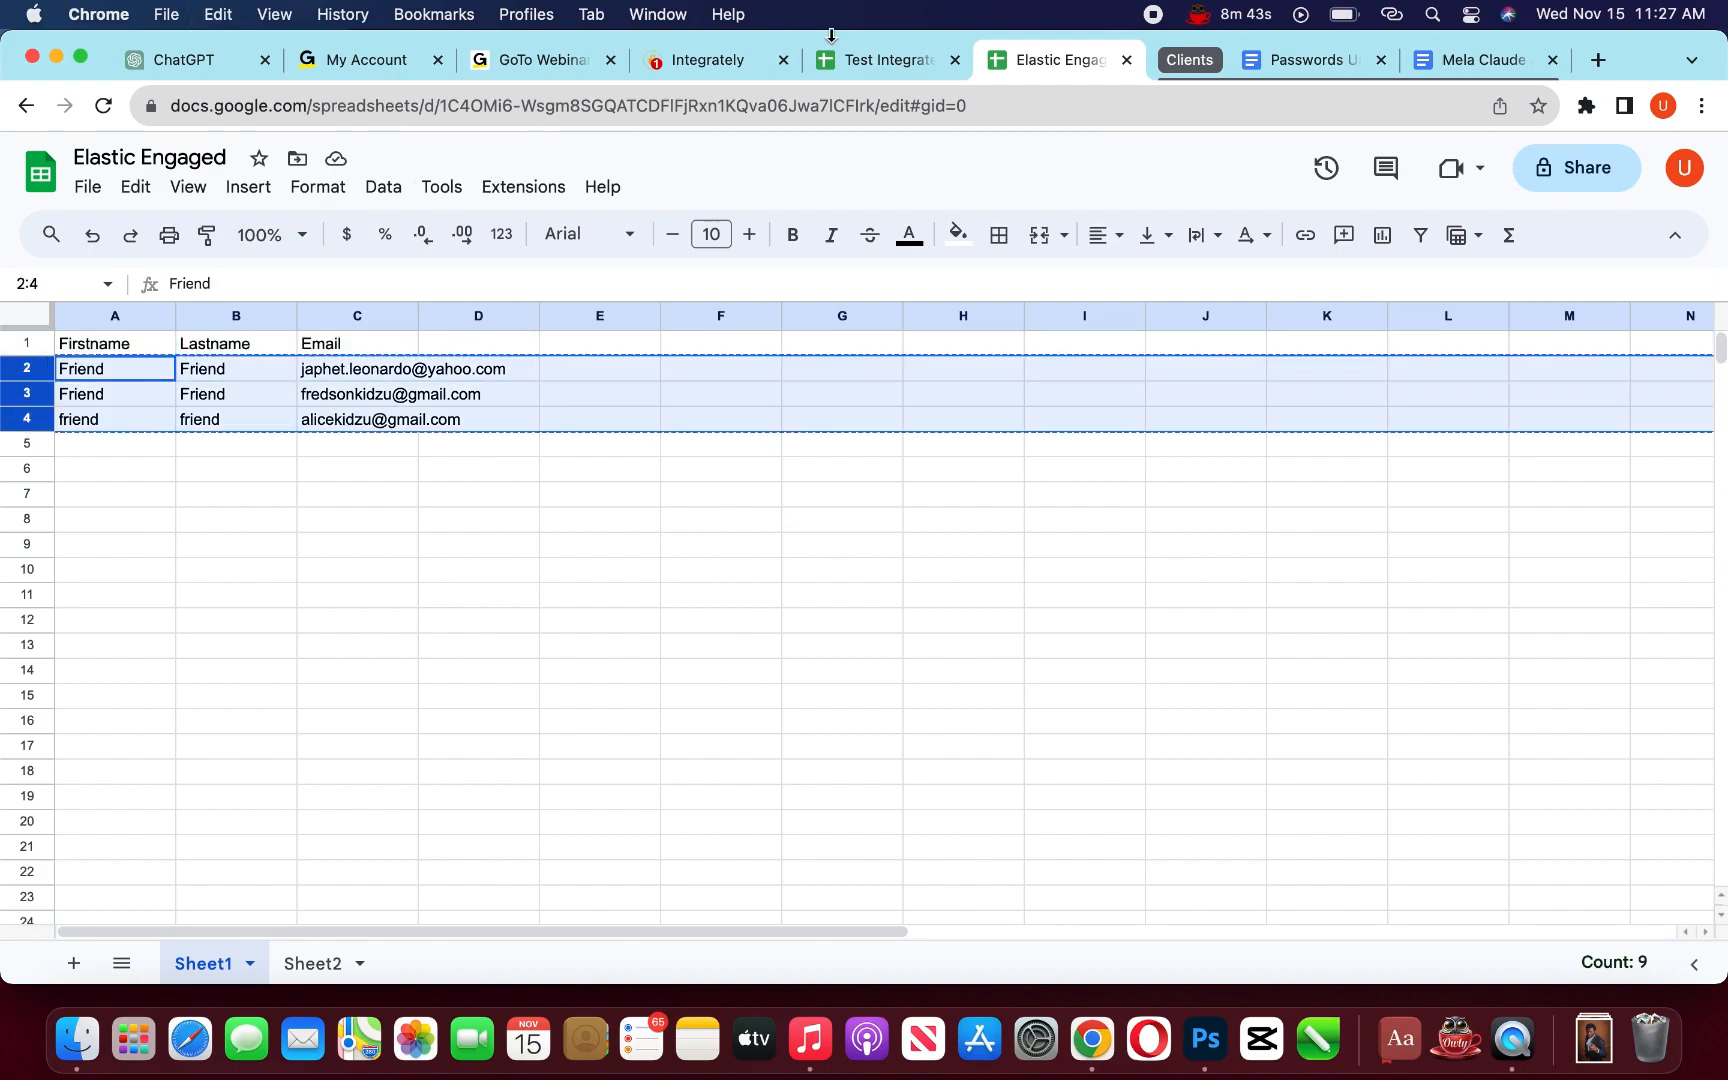
pyautogui.click(851, 66)
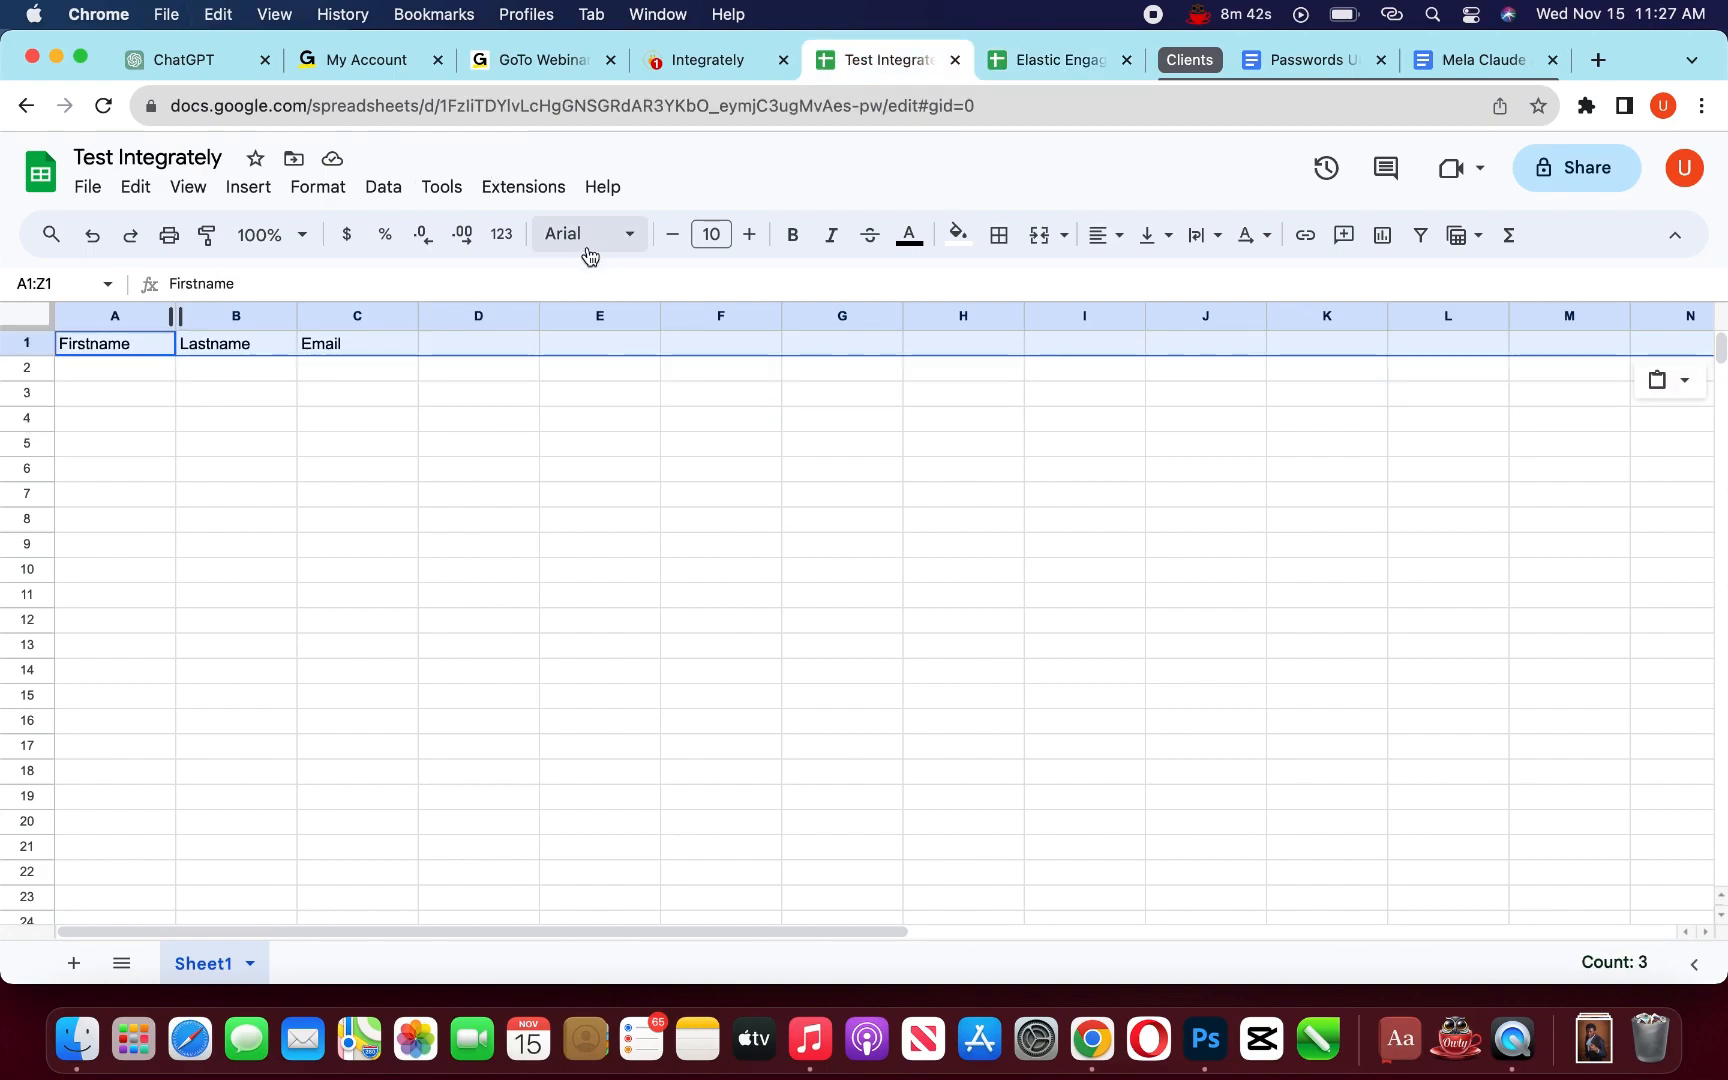
pyautogui.click(18, 367)
pyautogui.press('super+v')
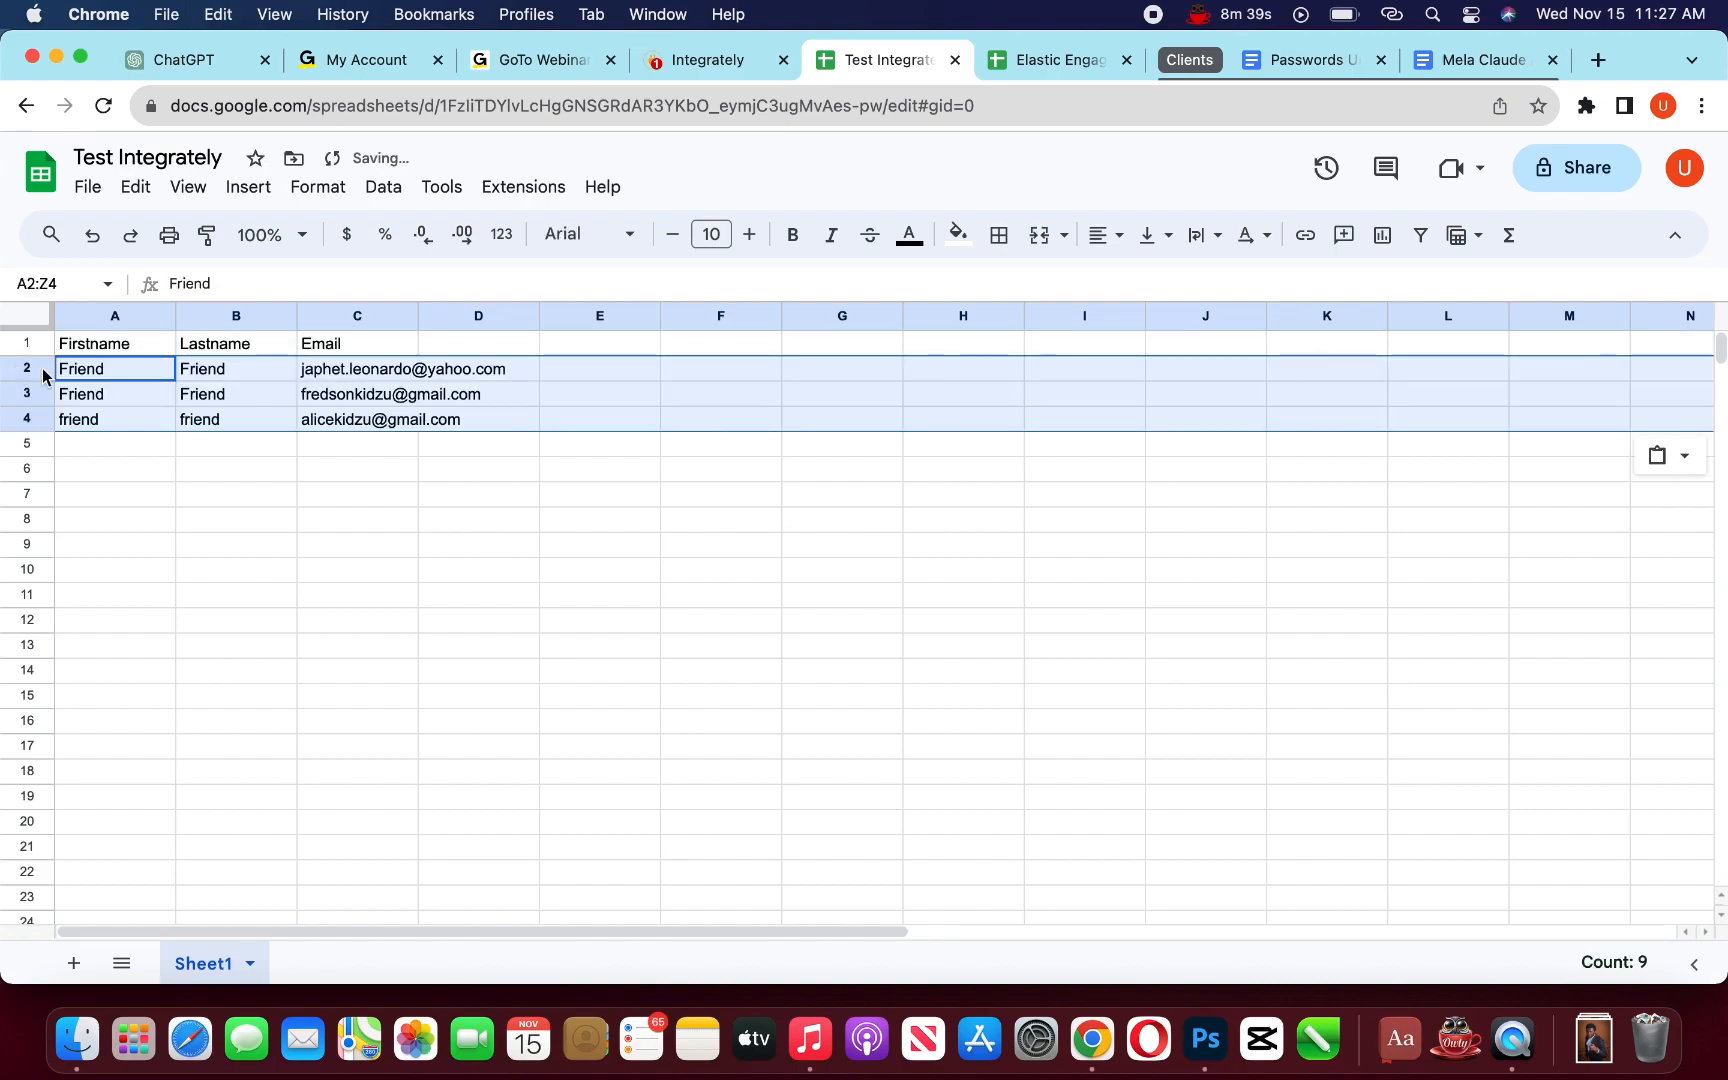
# - Add a second worksheet to Test Integrately and copy rows 1 to 3 of Sheet1 into it, starting at row 1
pyautogui.click(27, 343)
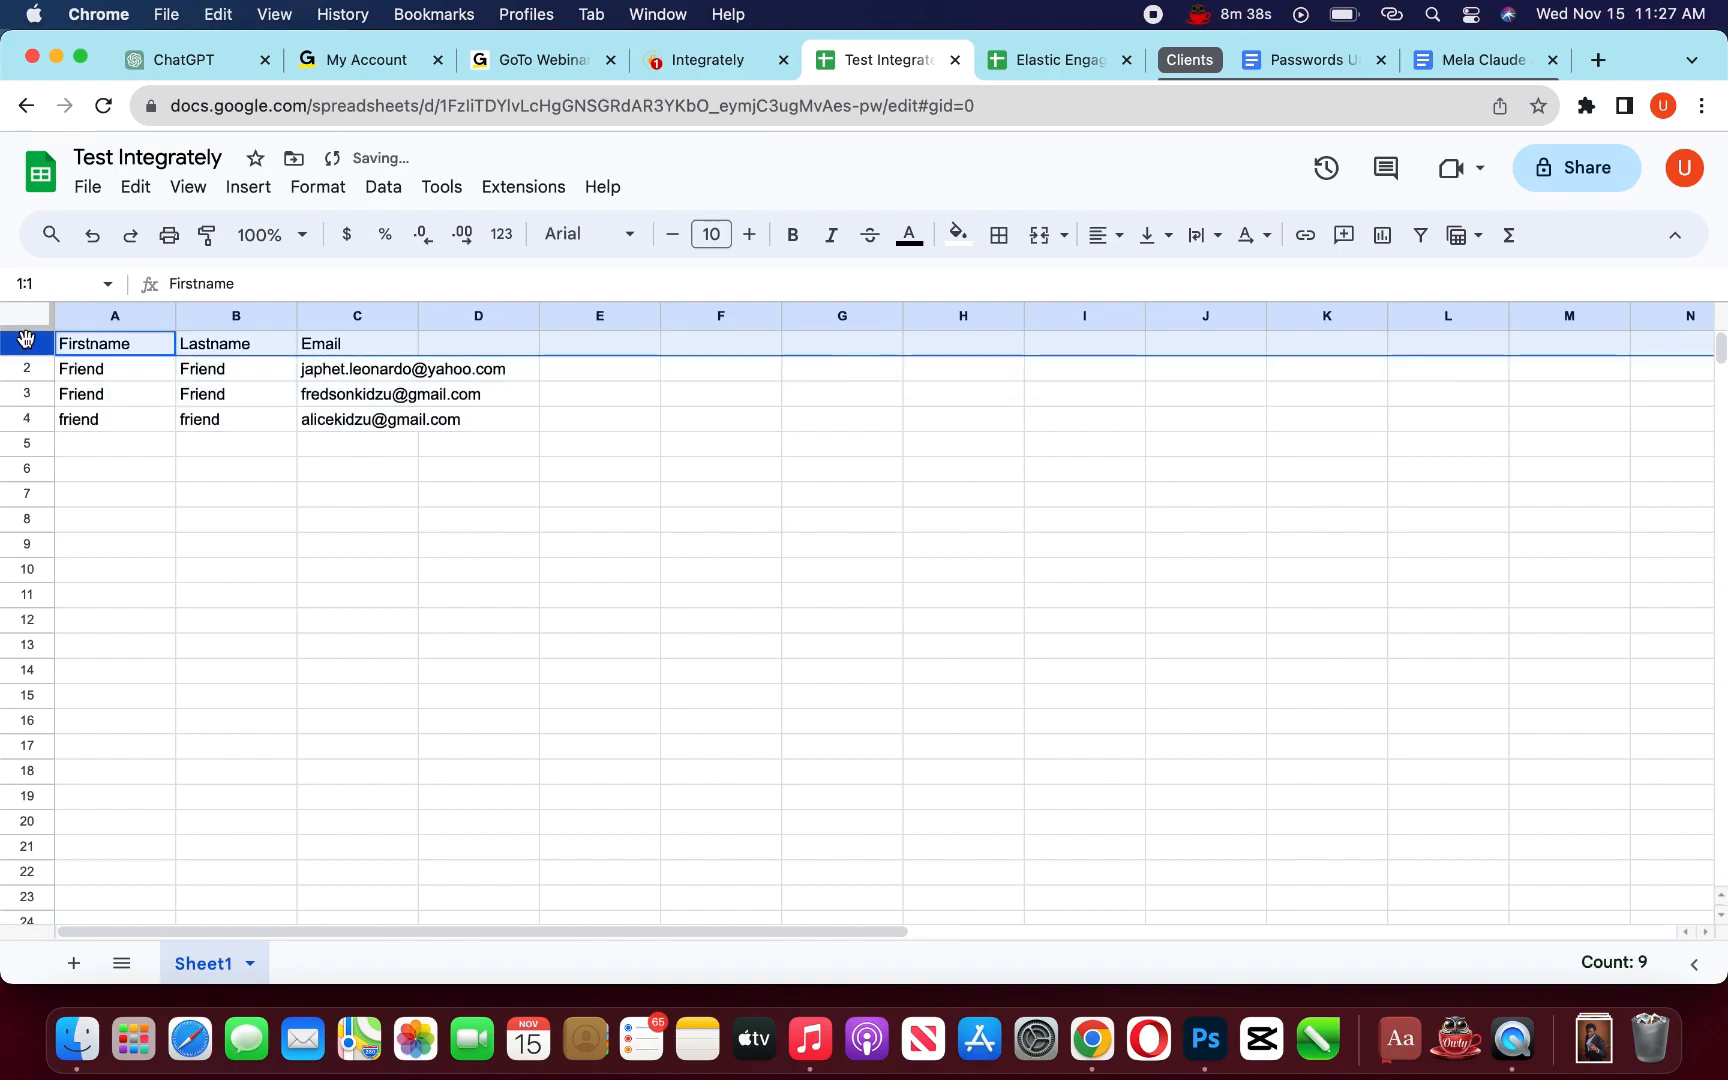
pyautogui.keyDown('shift'); pyautogui.click(23, 394); pyautogui.keyUp('shift')
pyautogui.press('super+c')
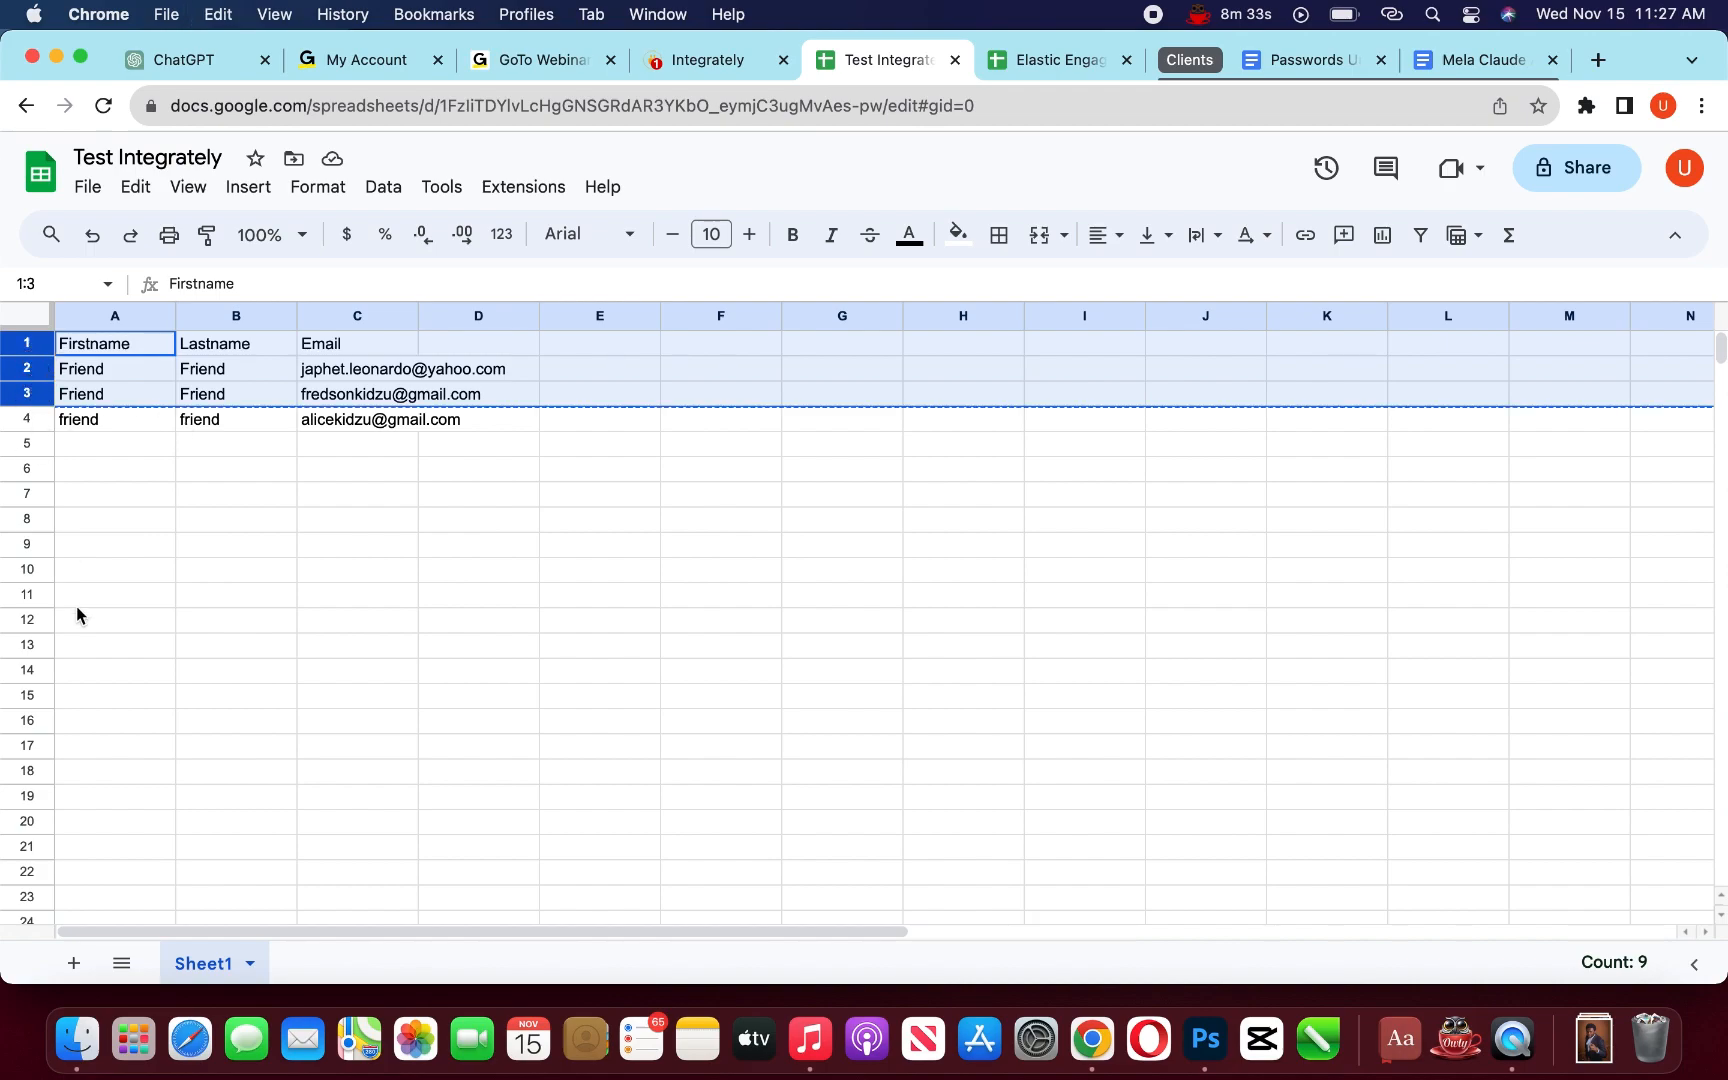
pyautogui.click(73, 963)
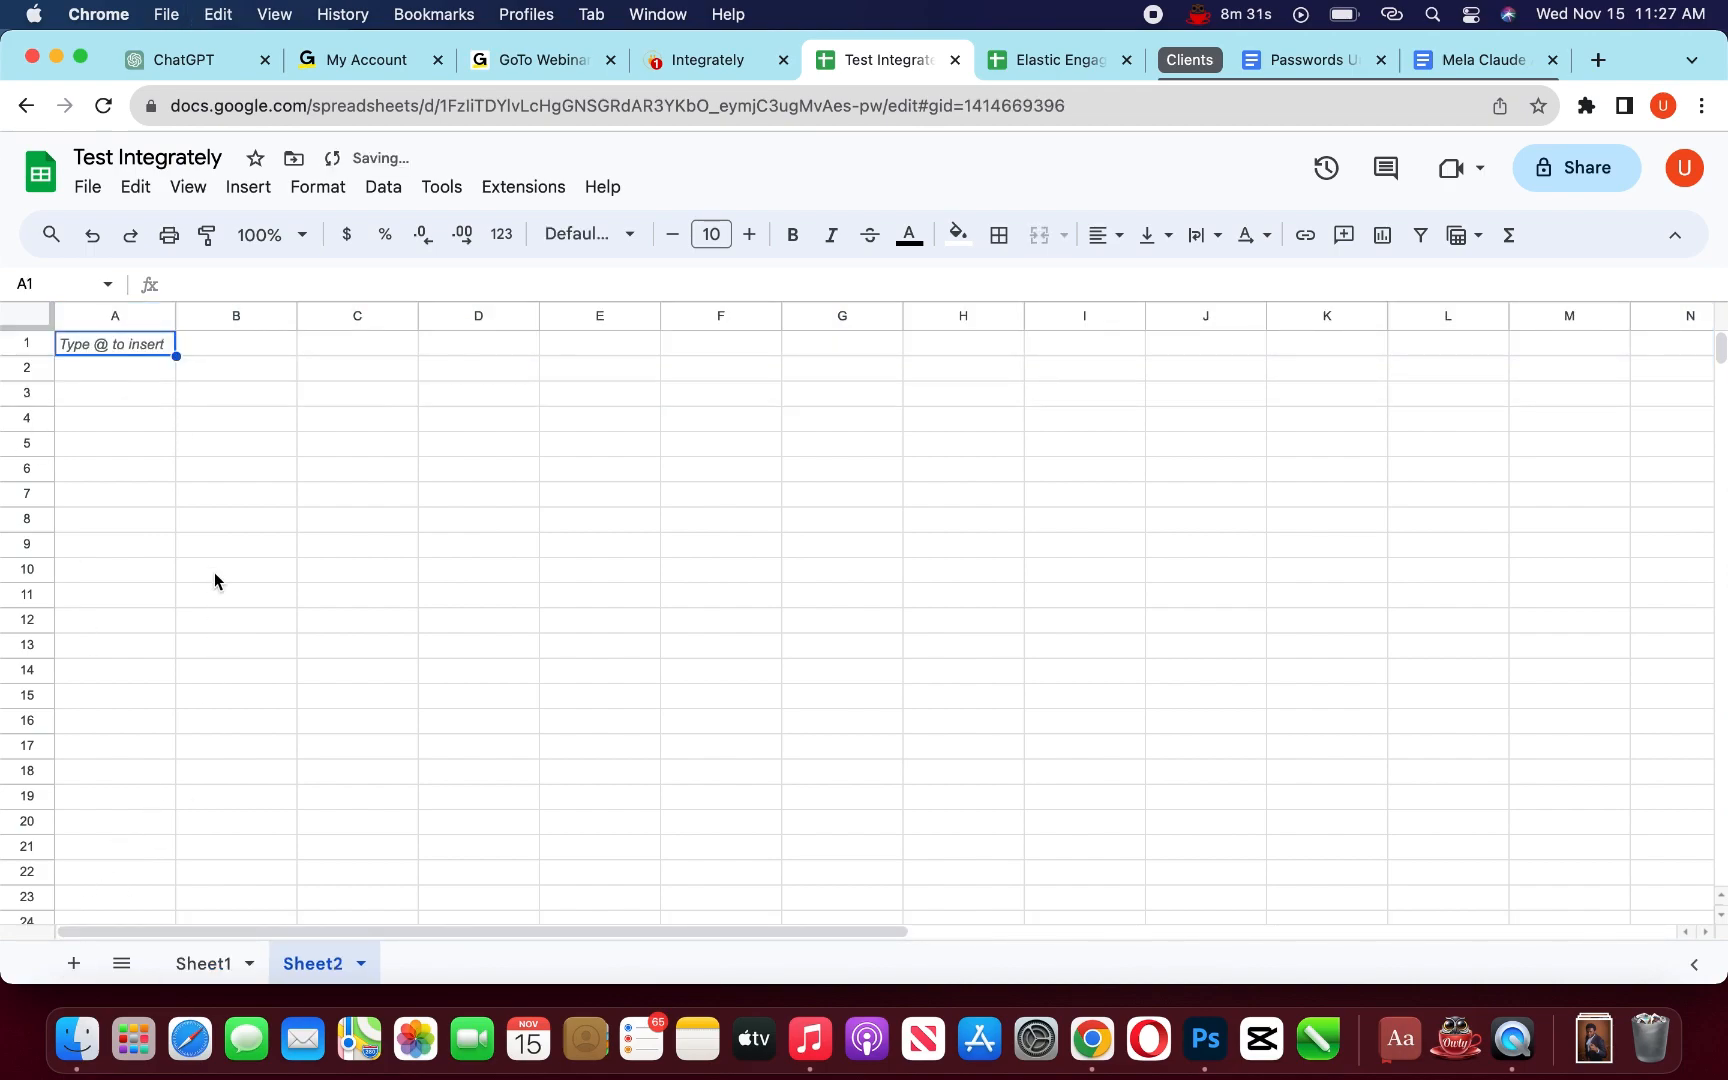
pyautogui.click(15, 343)
pyautogui.press('super+v')
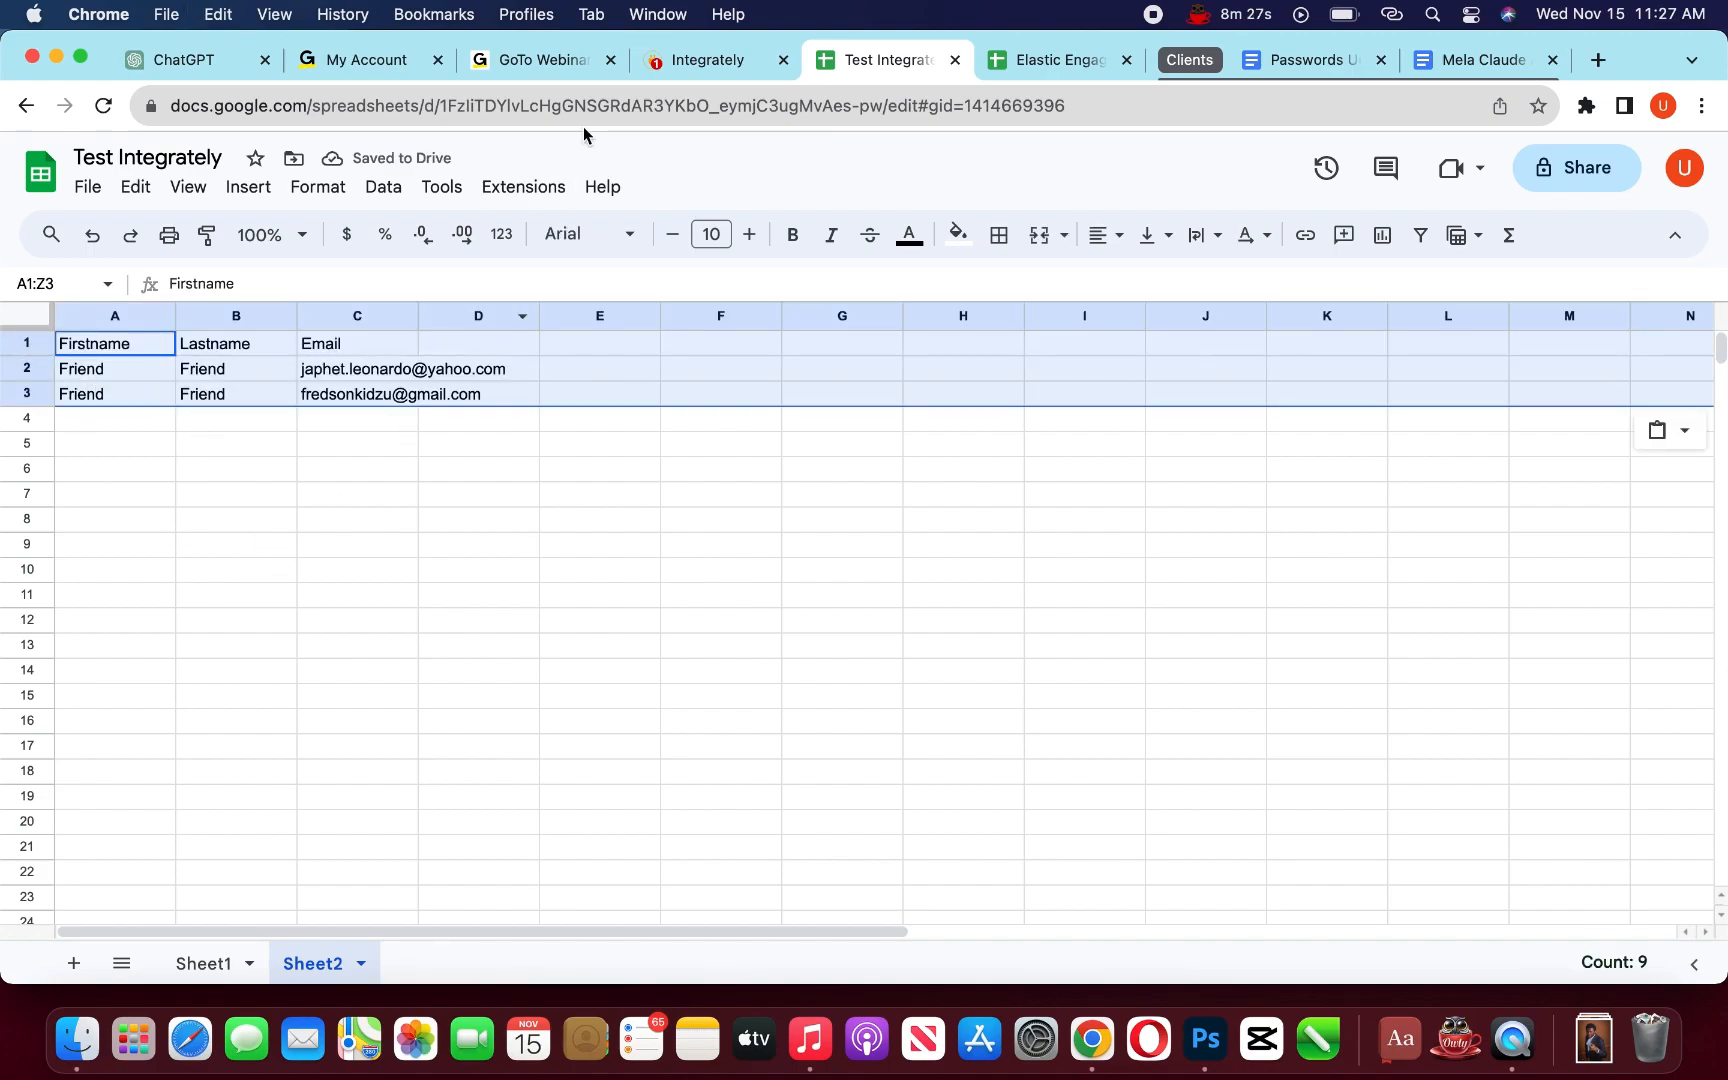
# - Return to Integrately, keep the new Google Sheets connection's name, and set the trigger to spreadsheet Test Integrately, worksheet Sheet2
pyautogui.click(691, 60)
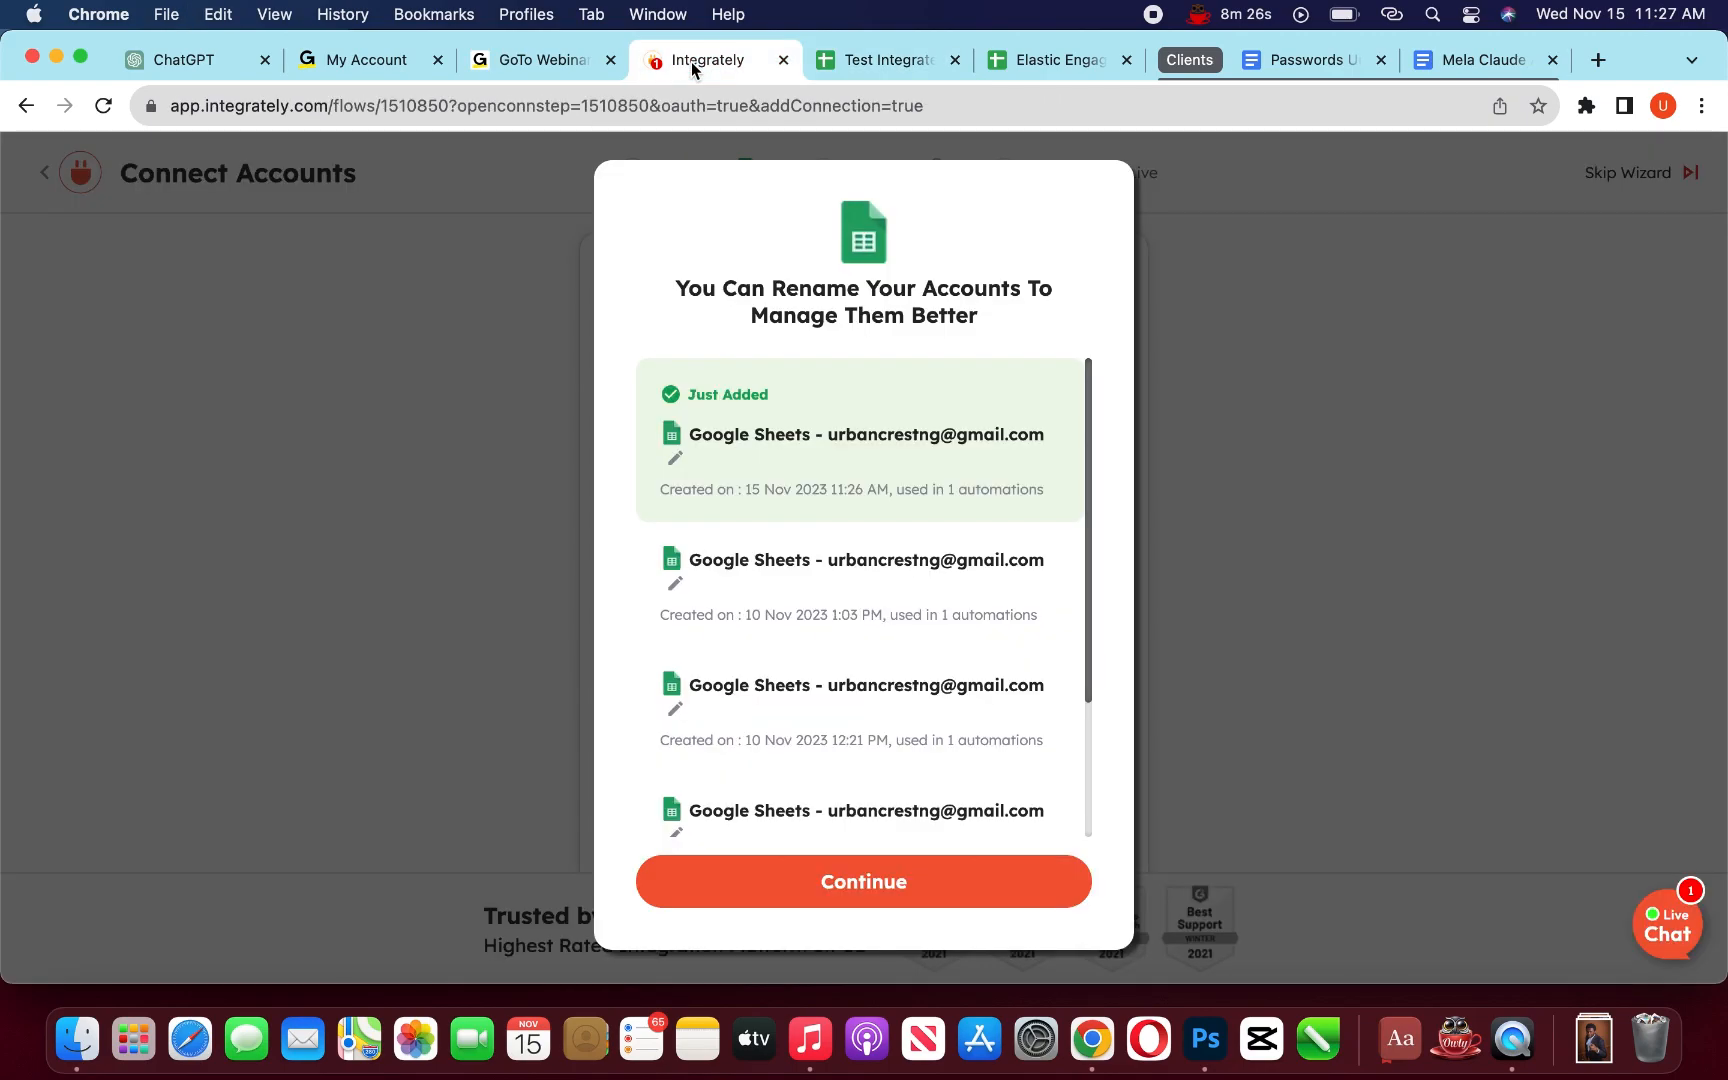
pyautogui.click(858, 894)
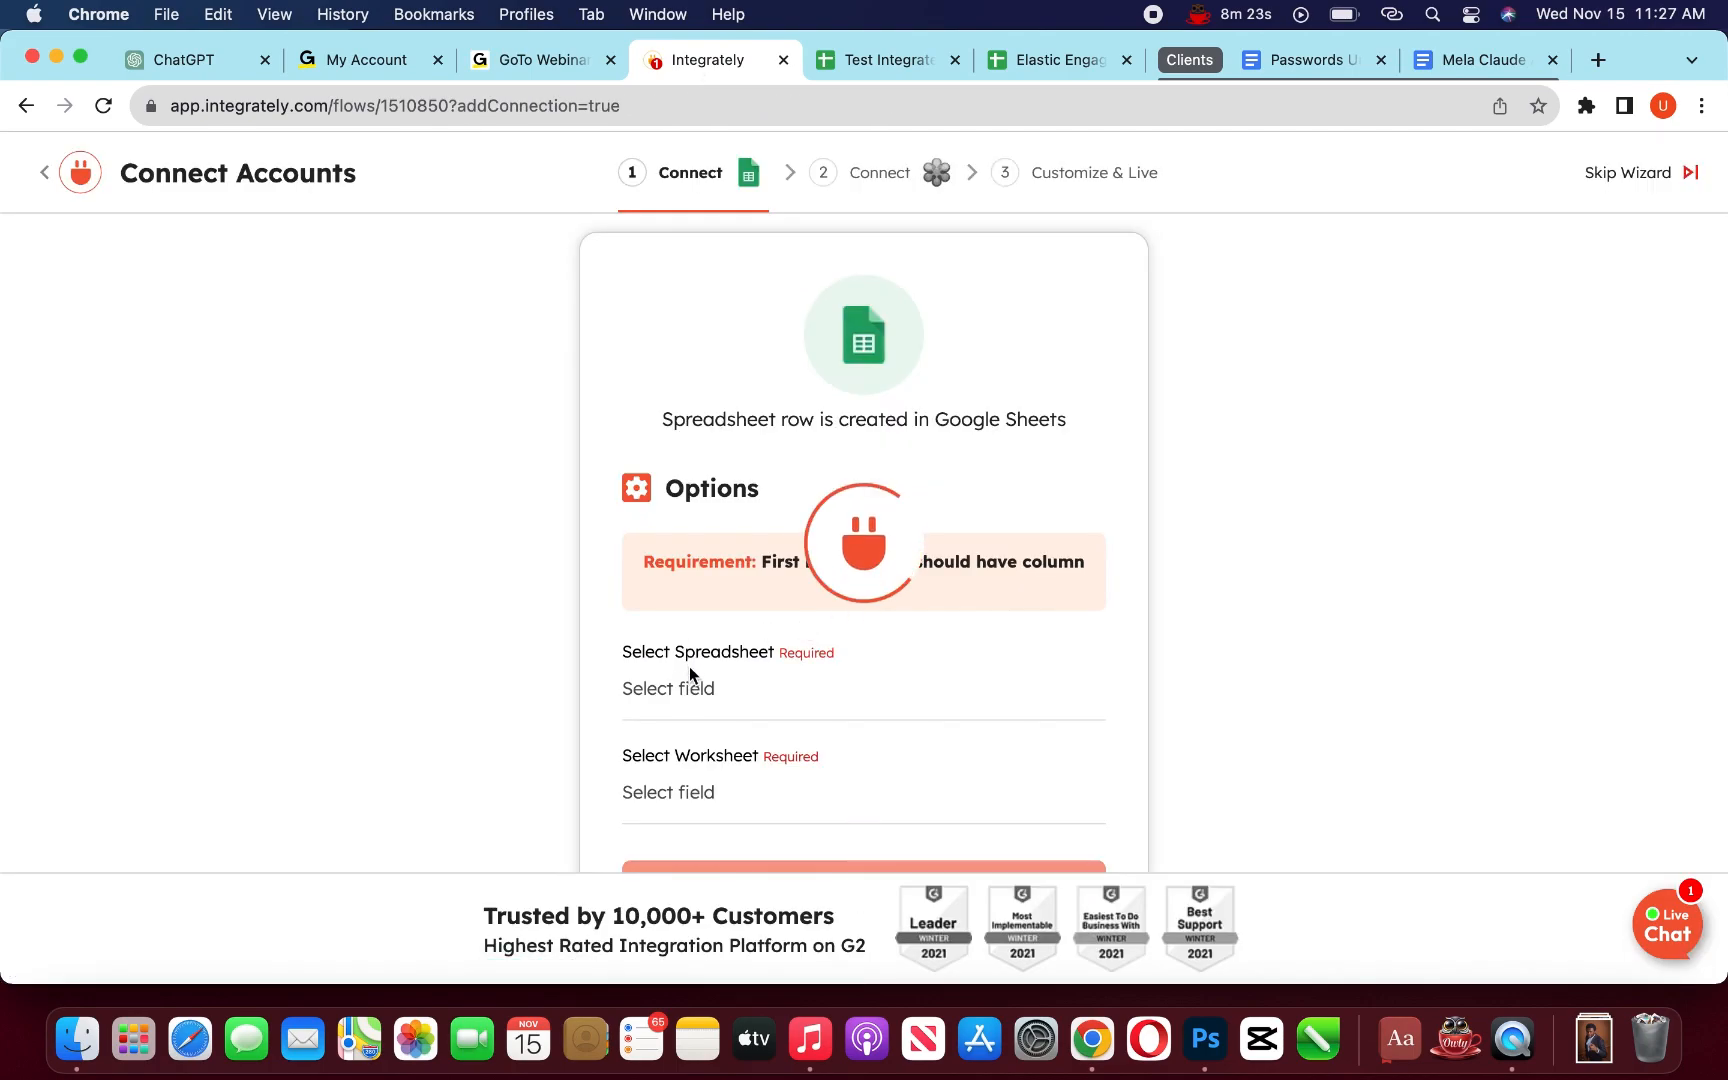
pyautogui.click(665, 688)
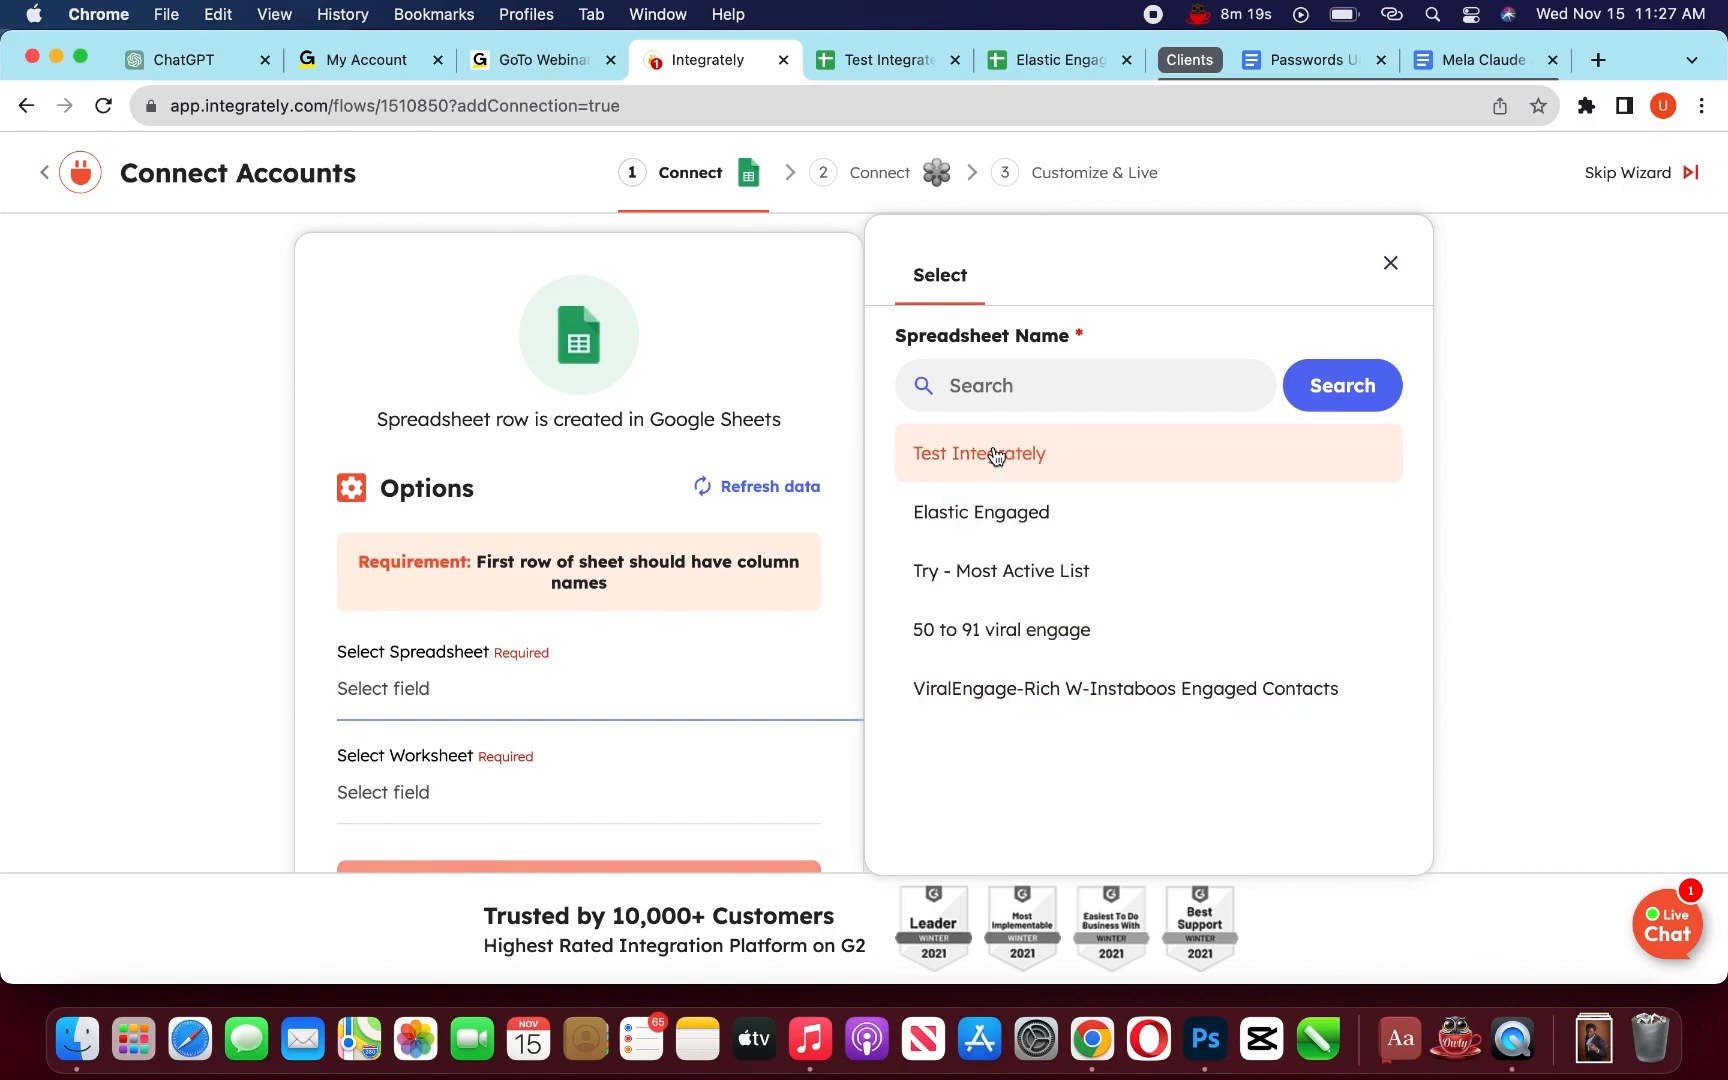
pyautogui.click(998, 458)
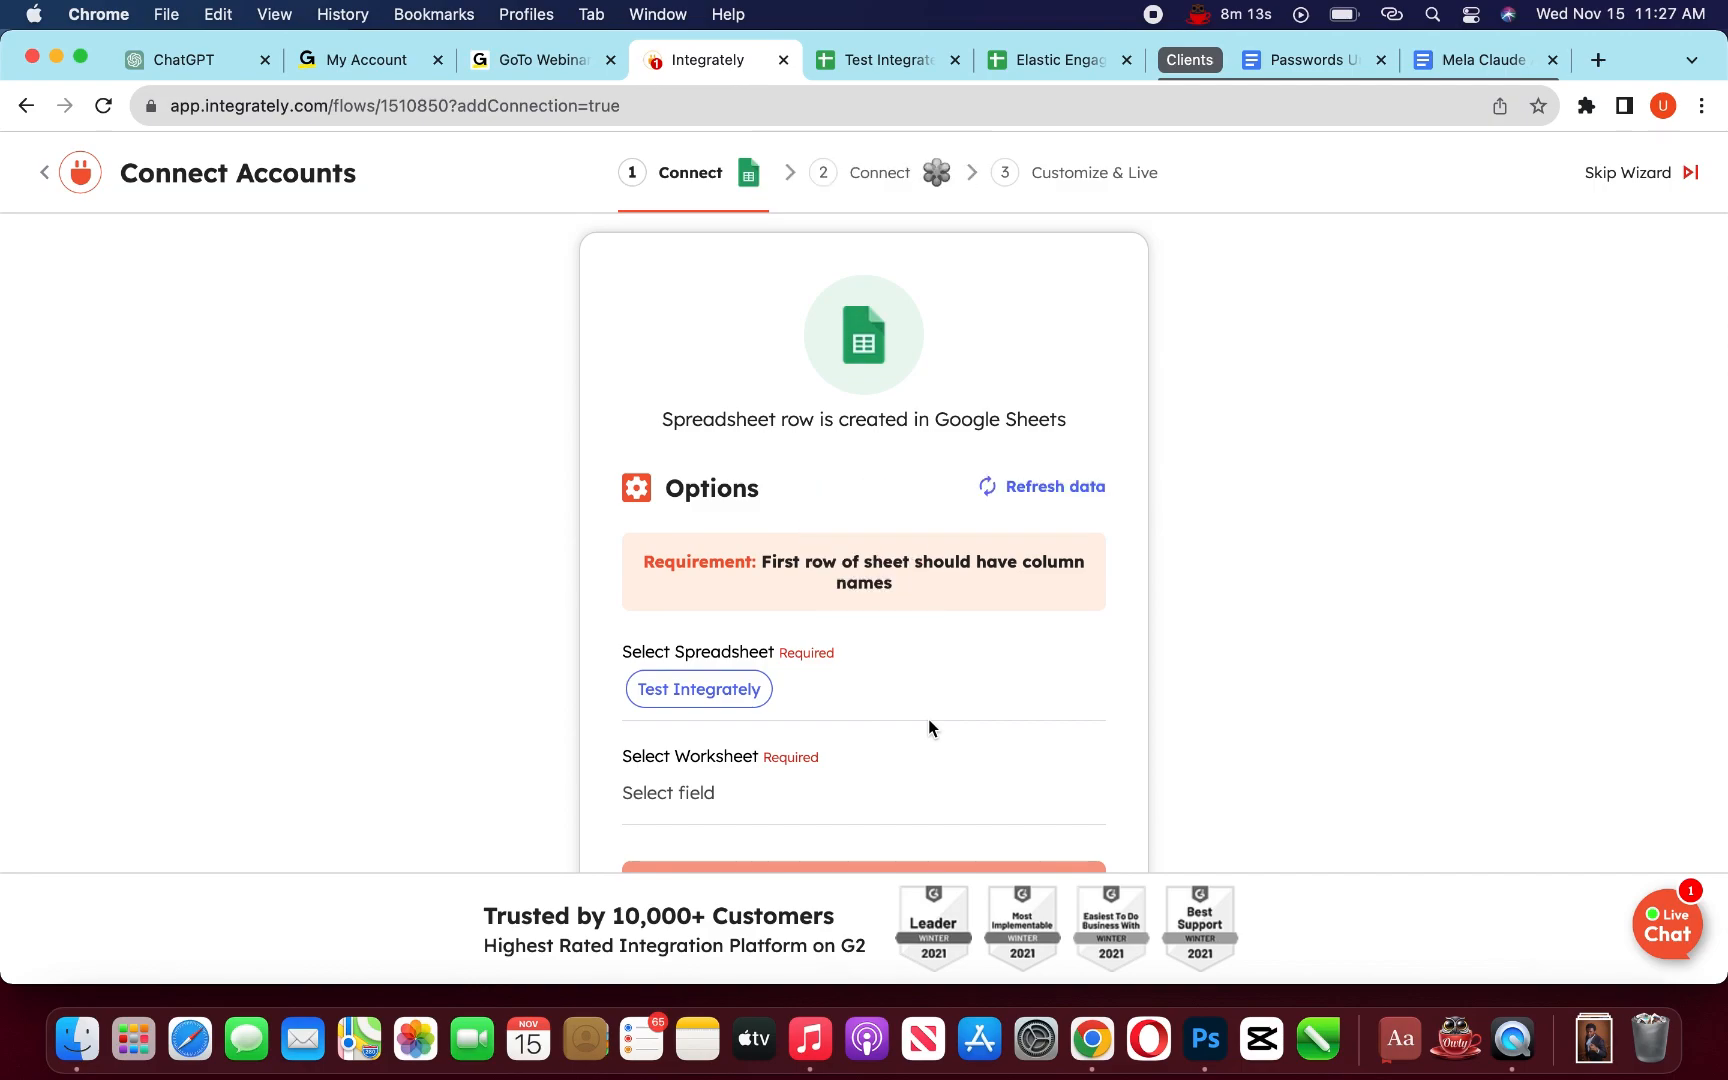
pyautogui.scroll(-2, 927, 720)
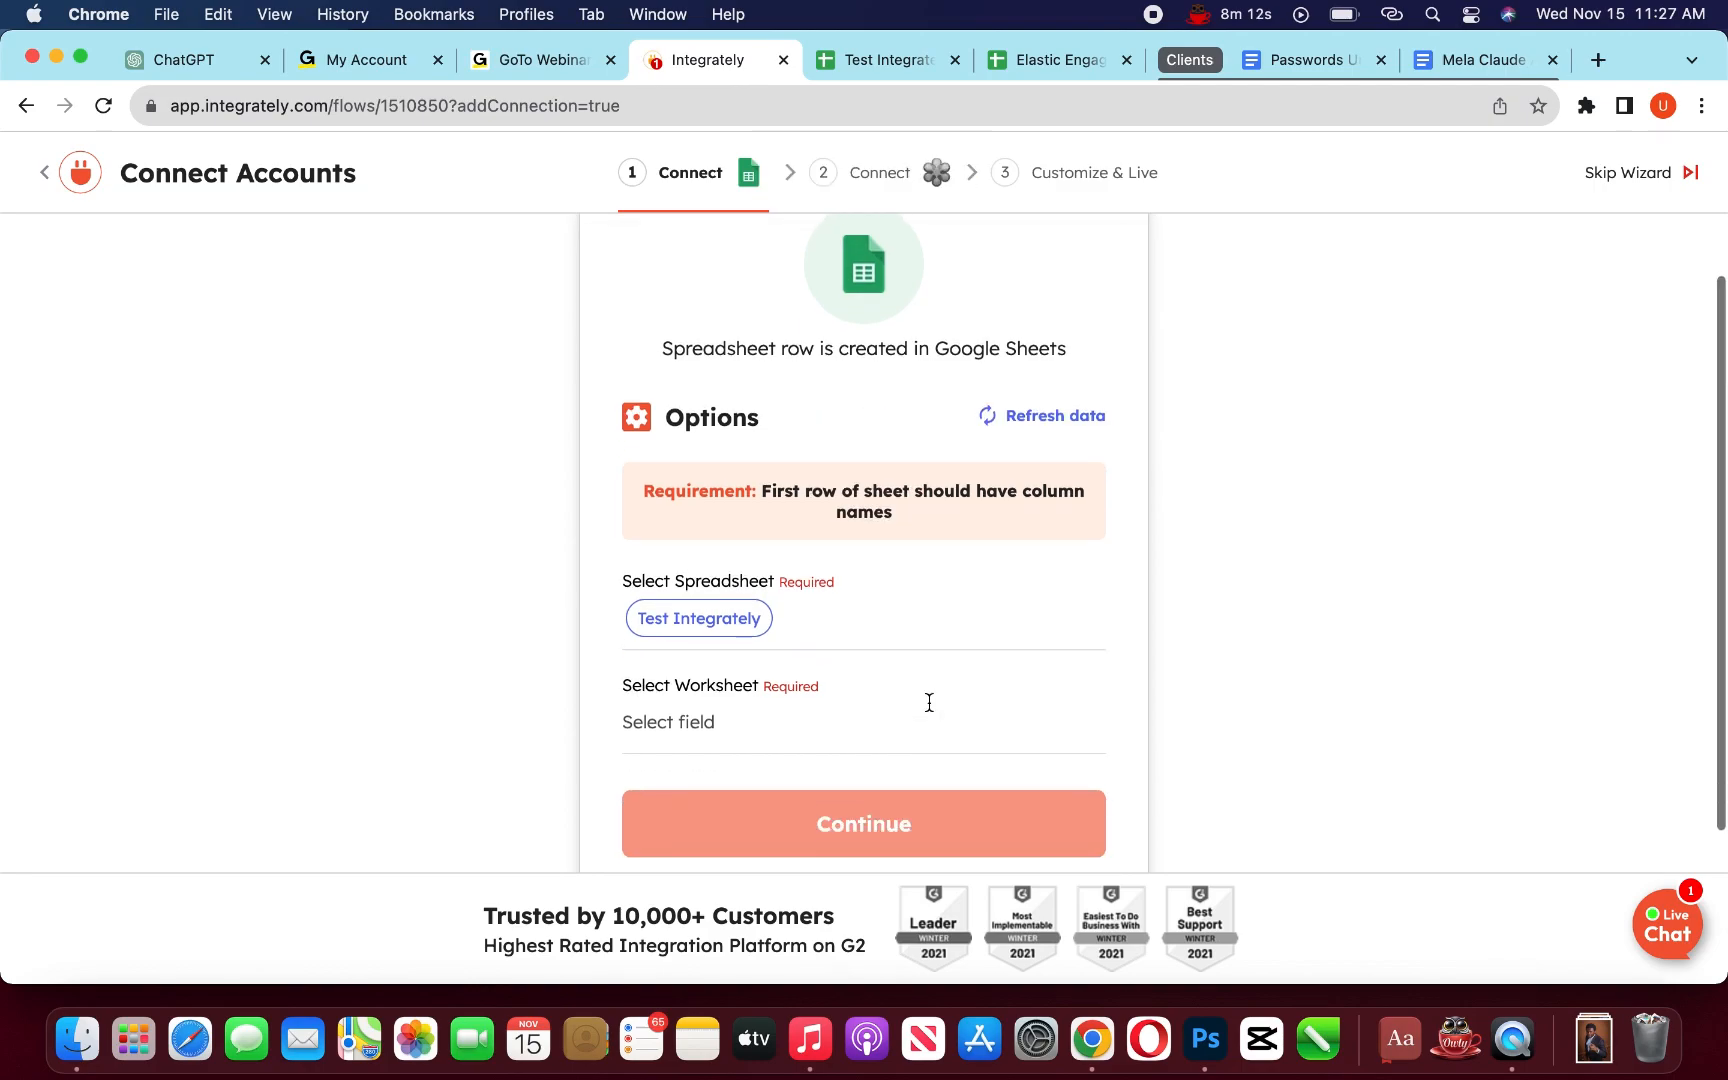
pyautogui.click(704, 699)
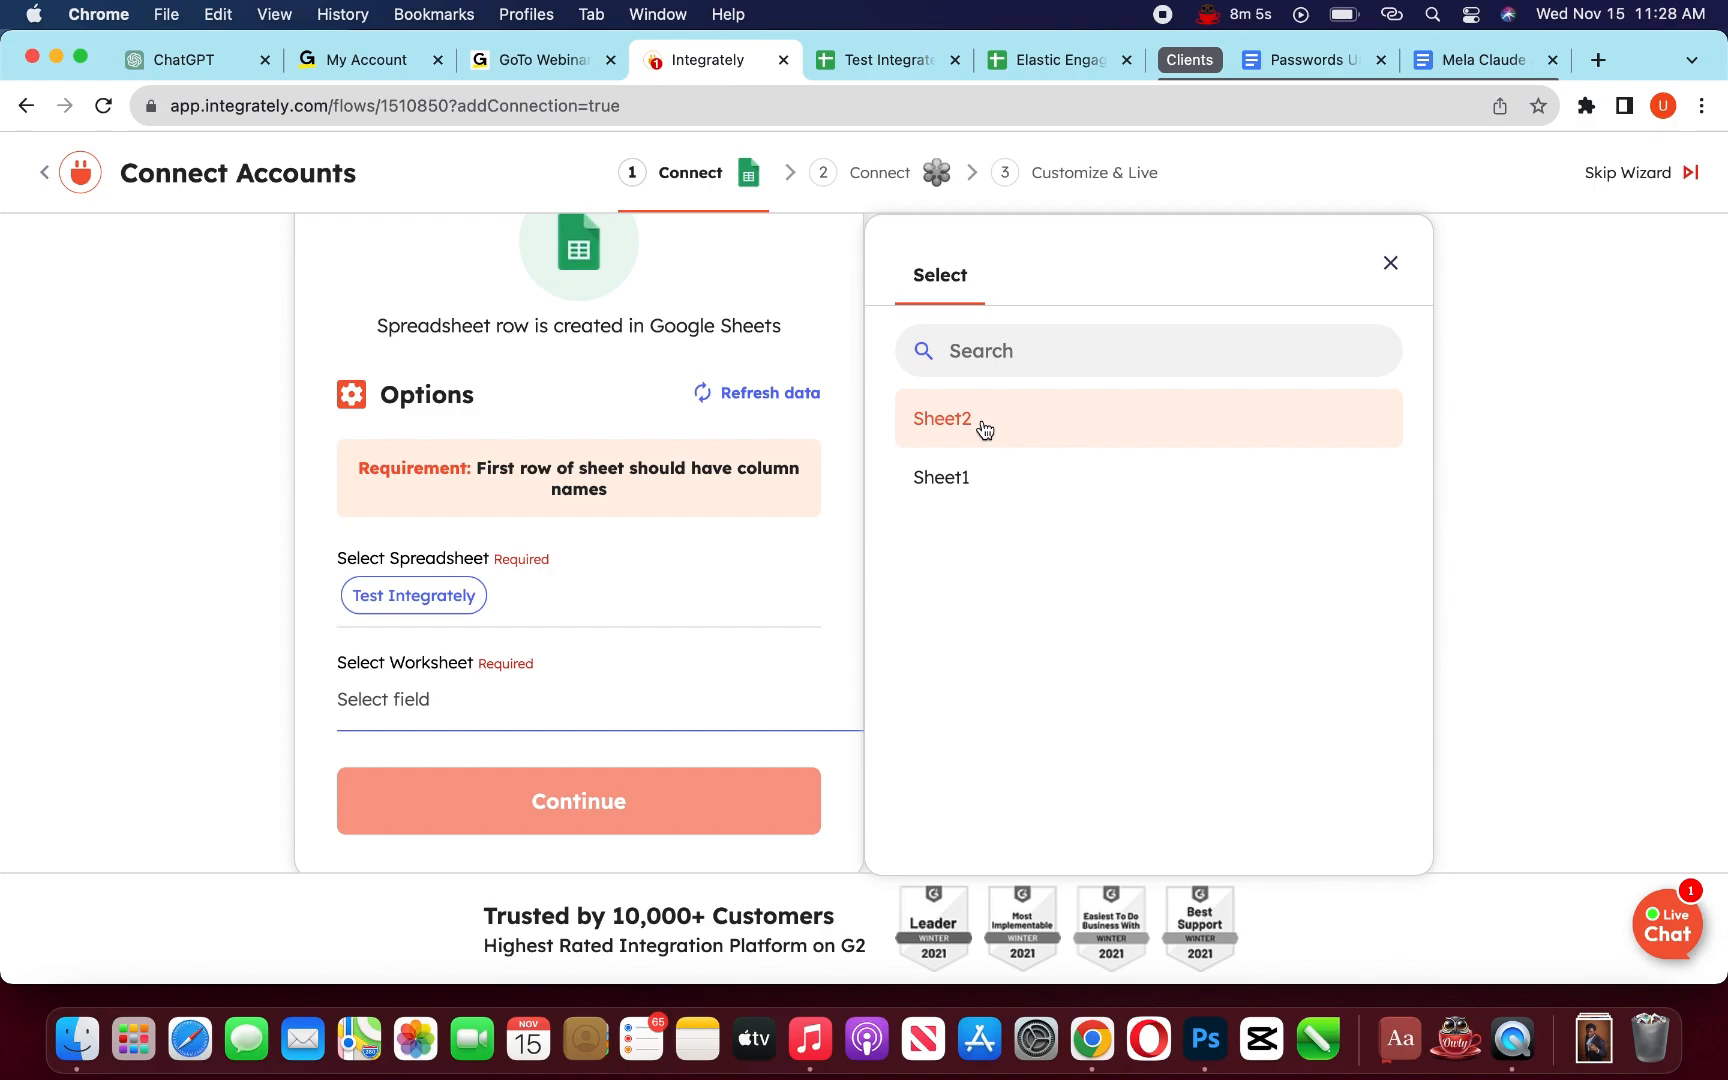
pyautogui.click(984, 424)
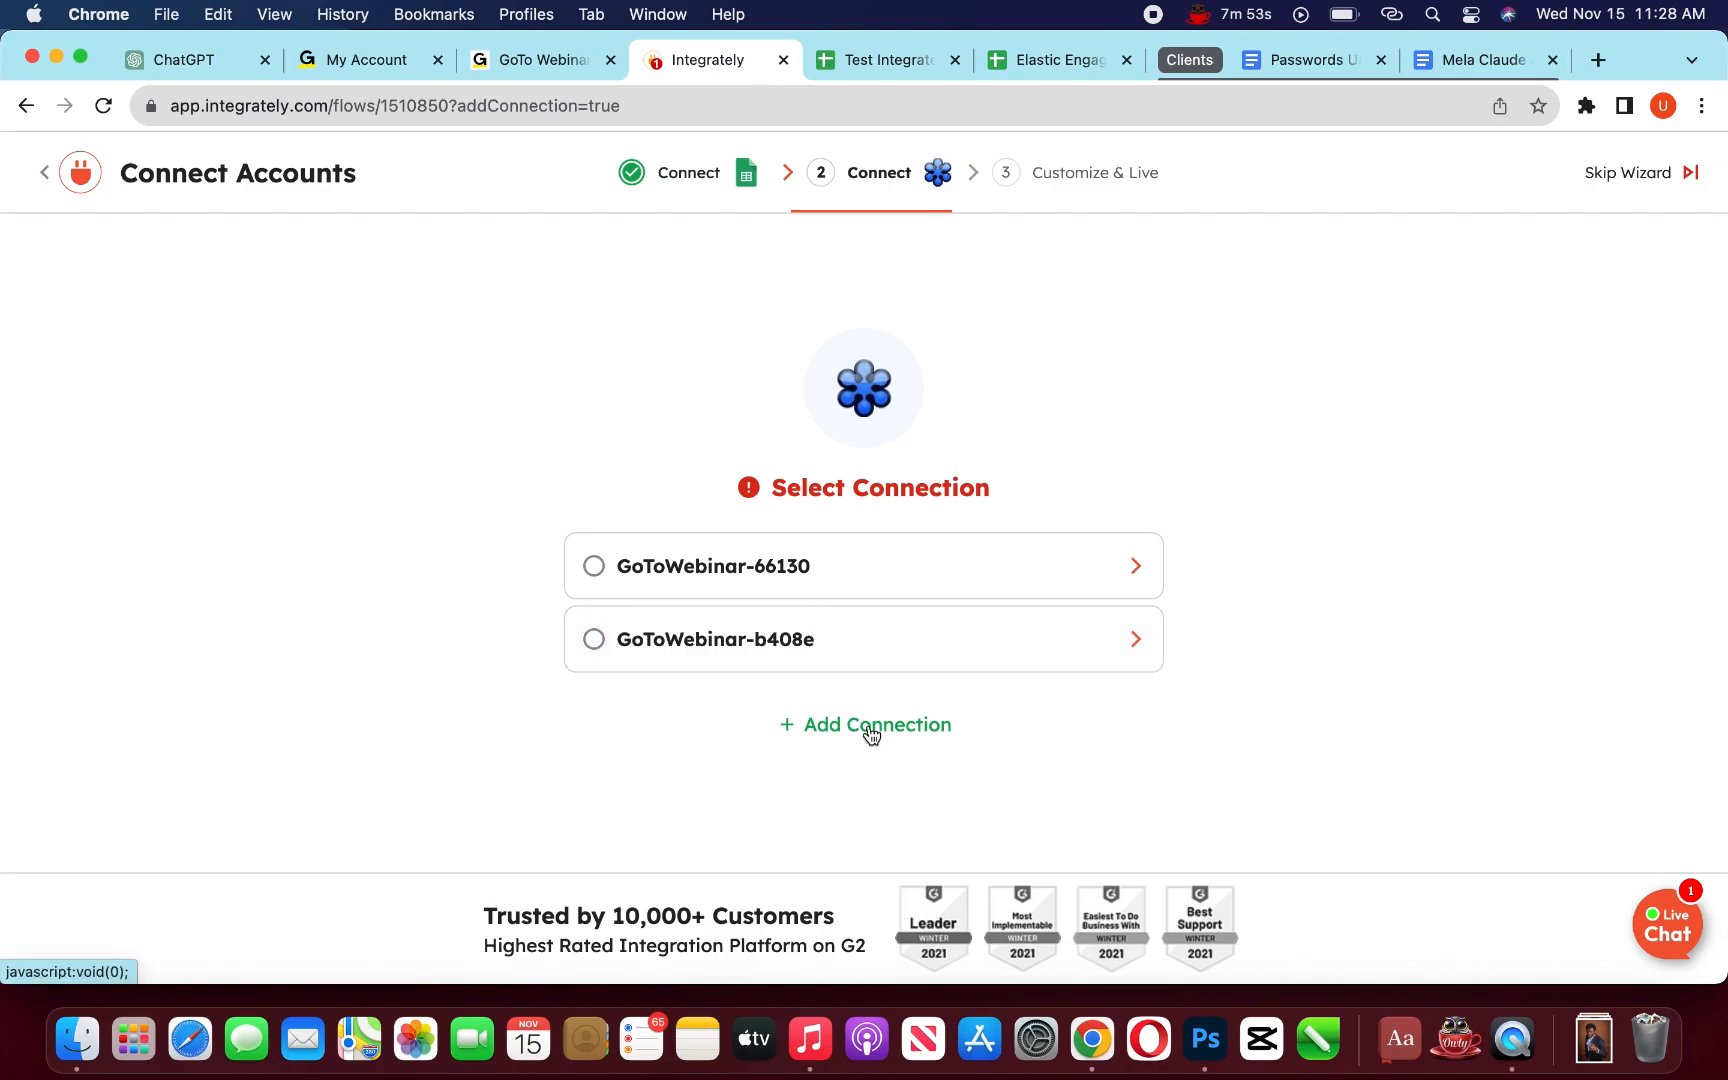
# - Add a new GoToWebinar connection by signing in to GoToWebinar, and keep its default name
pyautogui.click(871, 733)
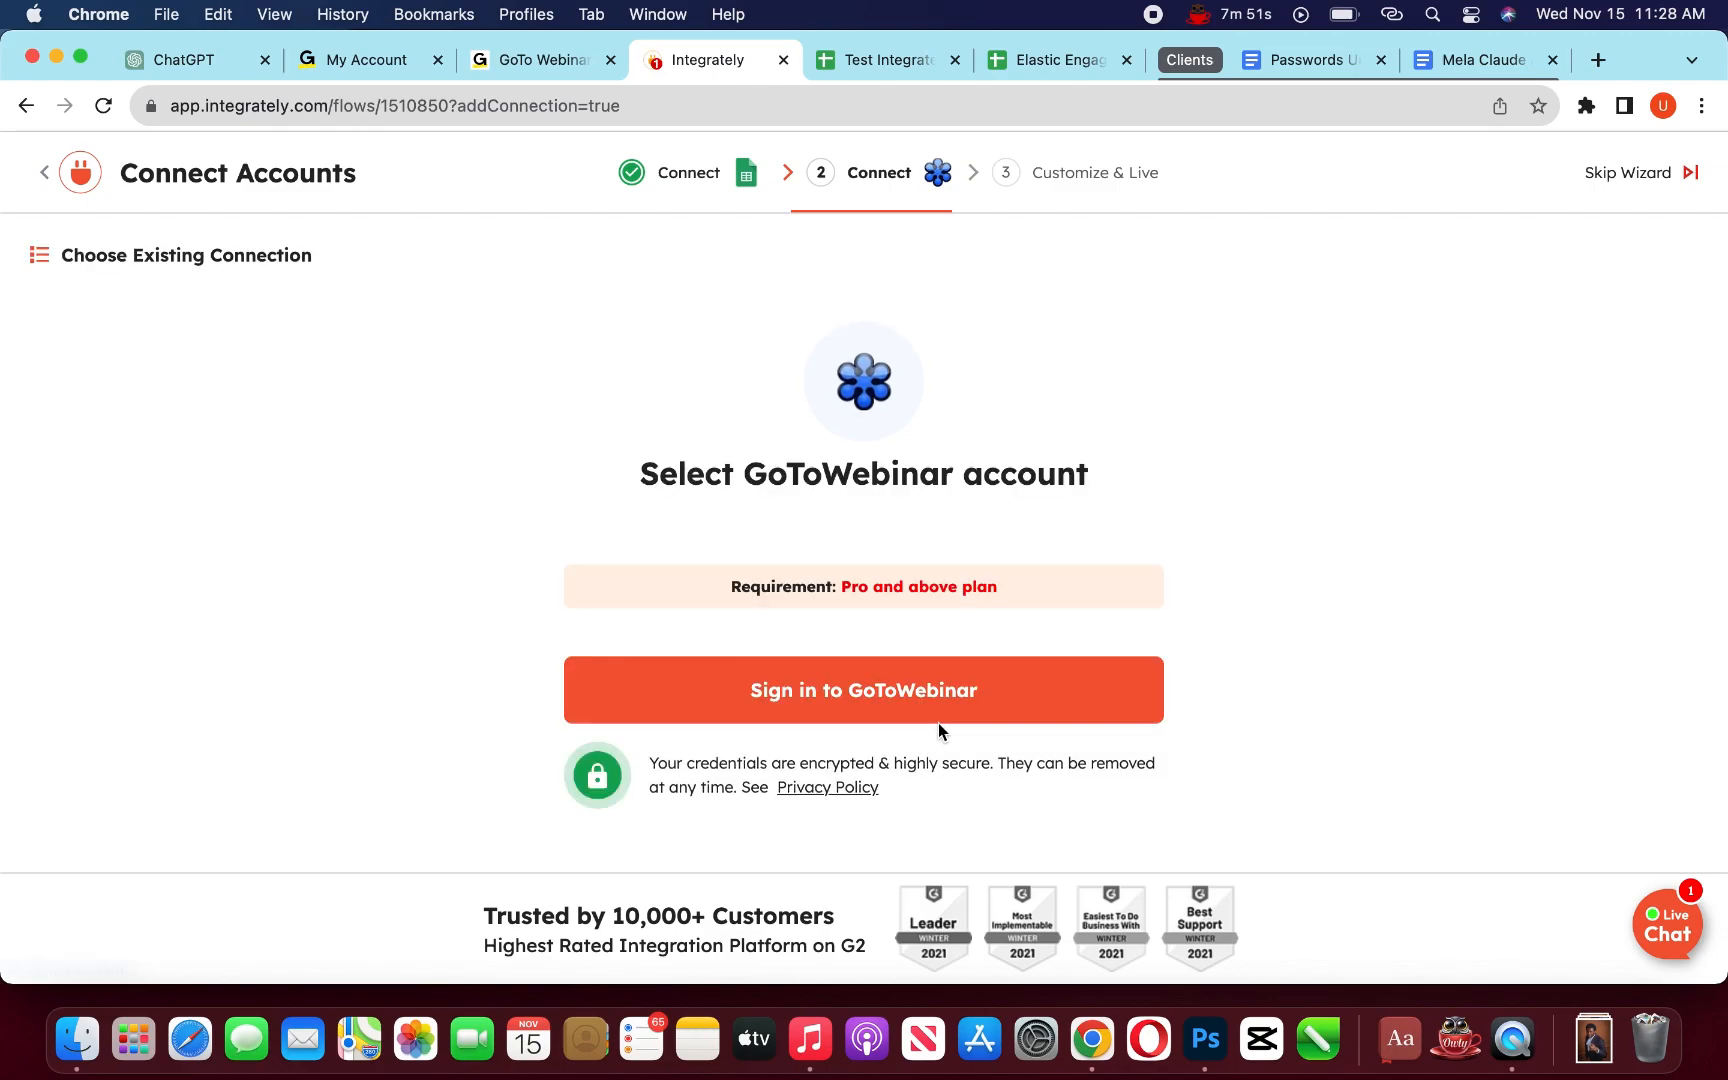
pyautogui.click(873, 700)
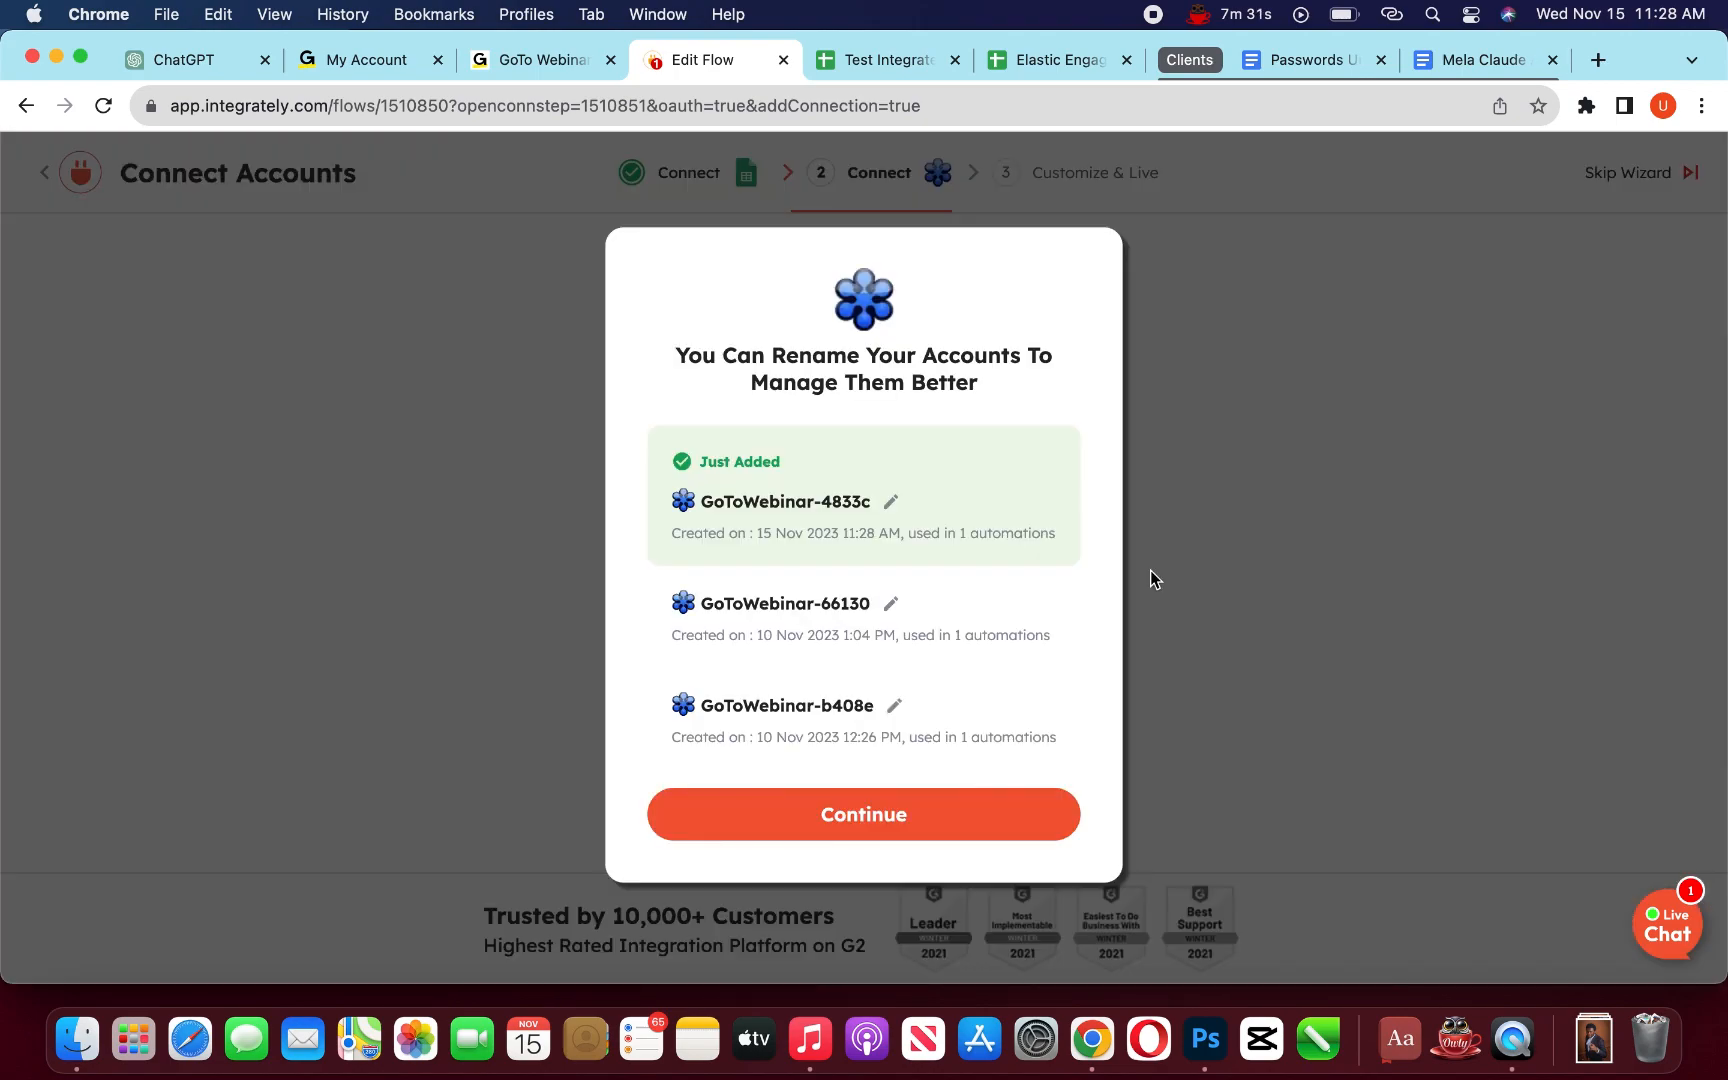
pyautogui.click(827, 830)
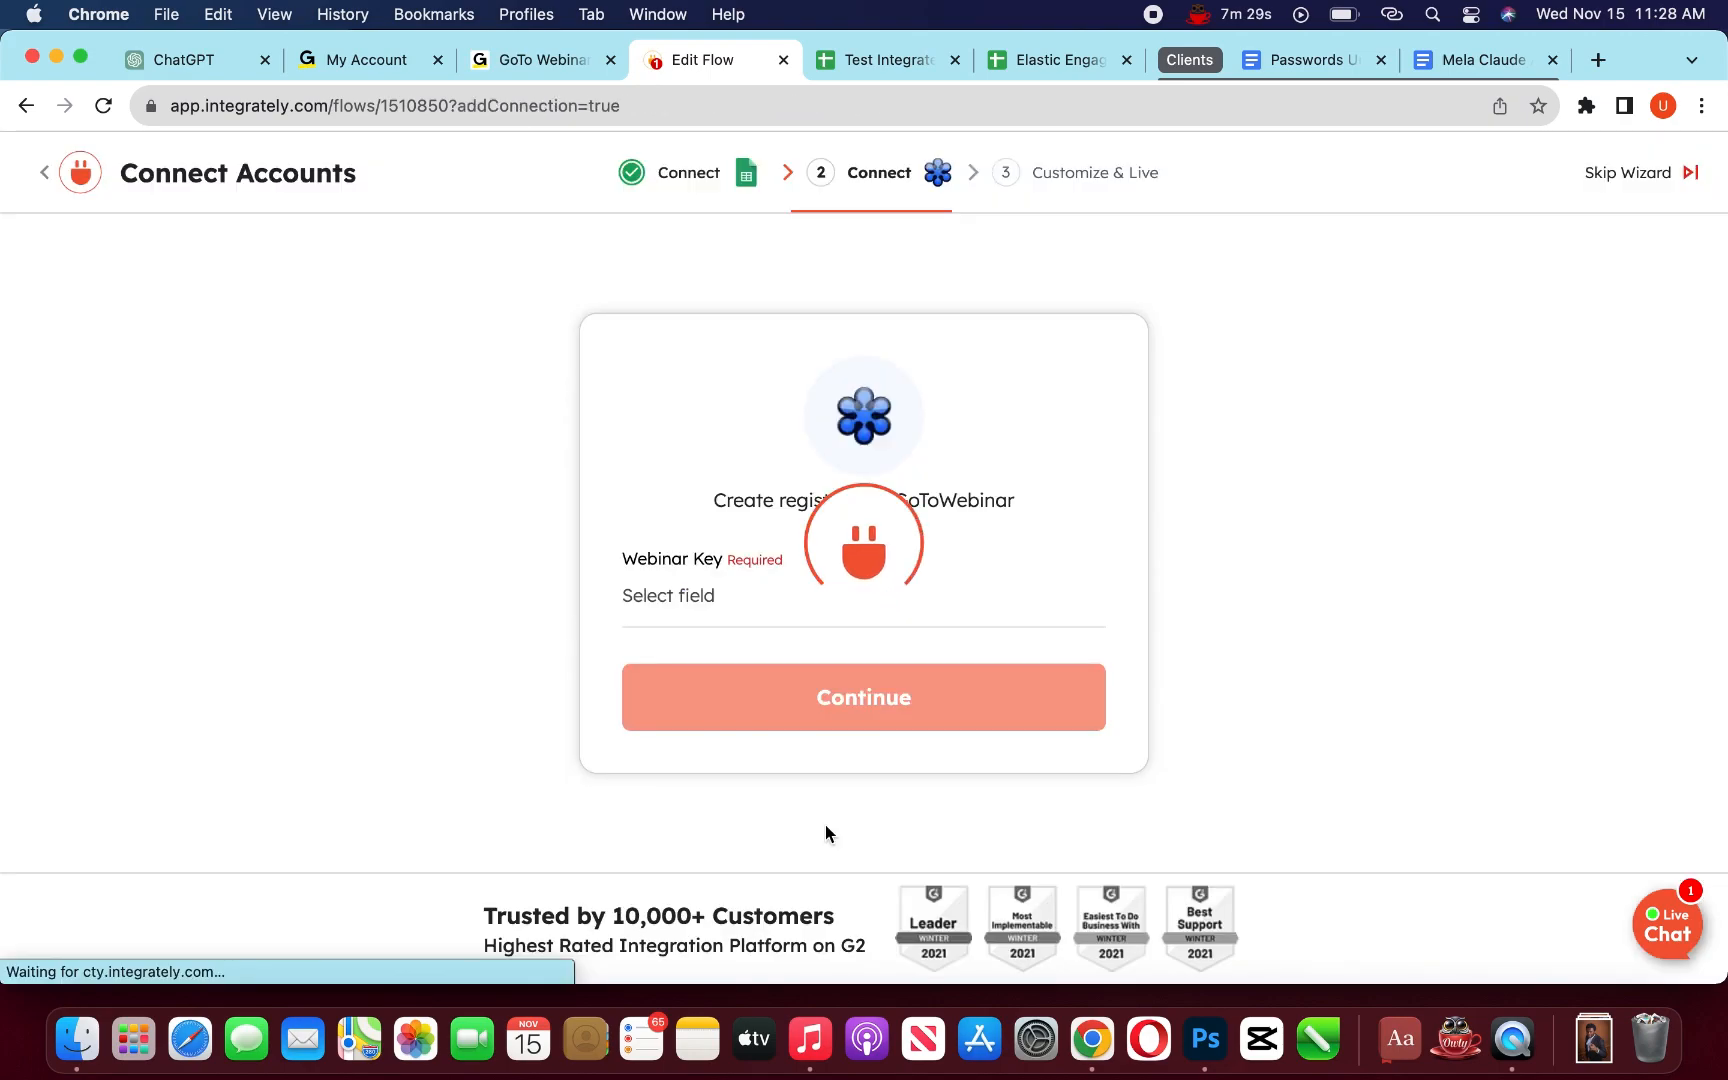
# - Set the webinar key to the "HURRY NOW! Can You Create a Professional, Traffic-Getting Video" event and dismiss the offer to add more apps
pyautogui.click(672, 597)
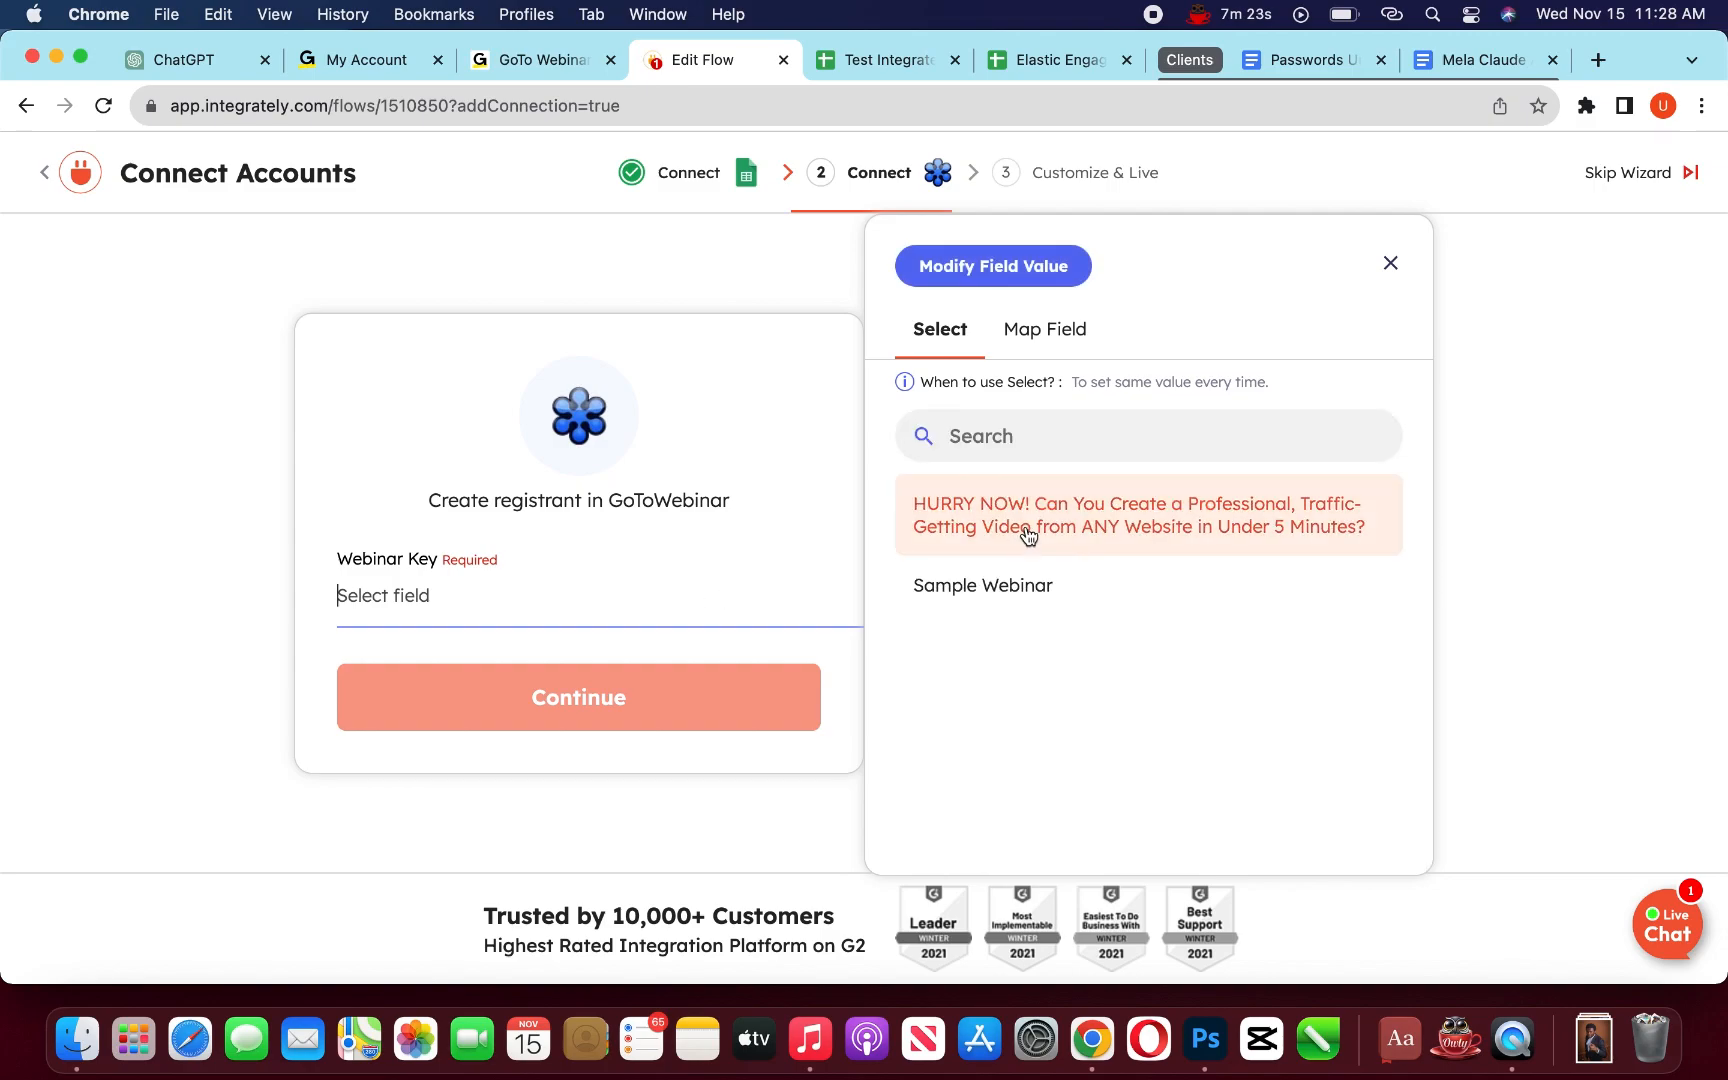
pyautogui.click(1035, 533)
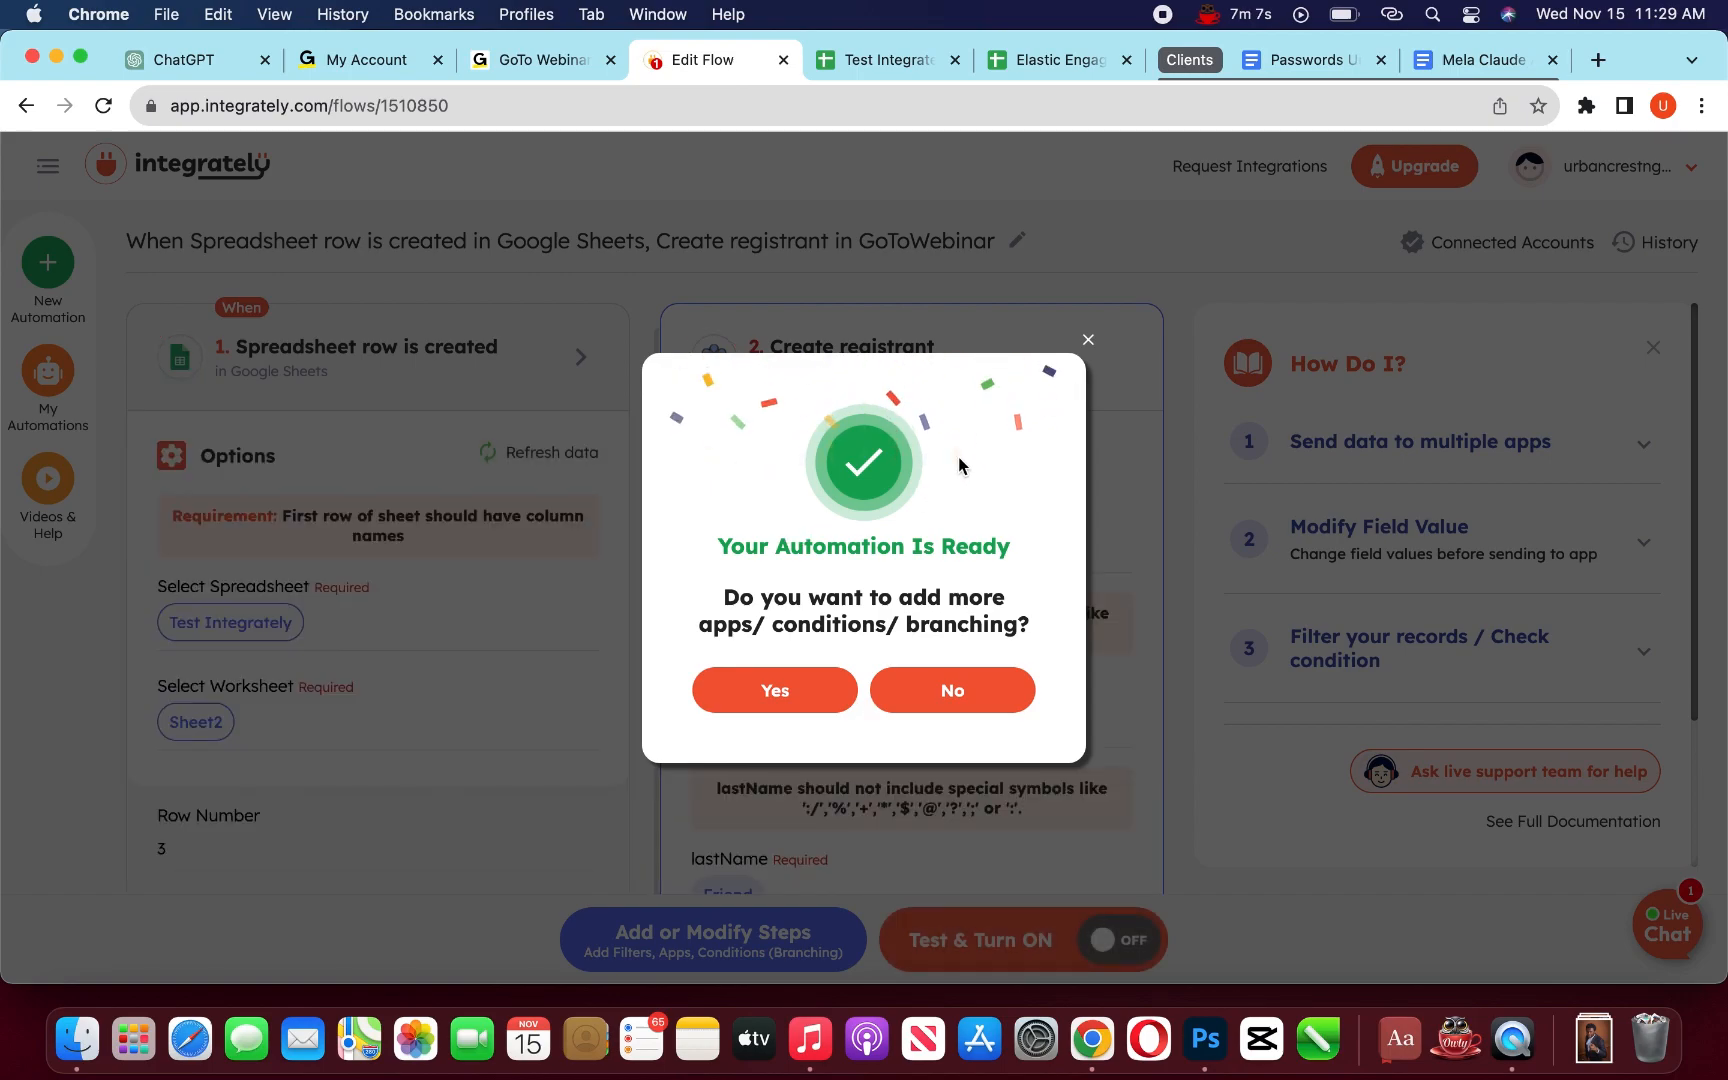
pyautogui.click(1088, 339)
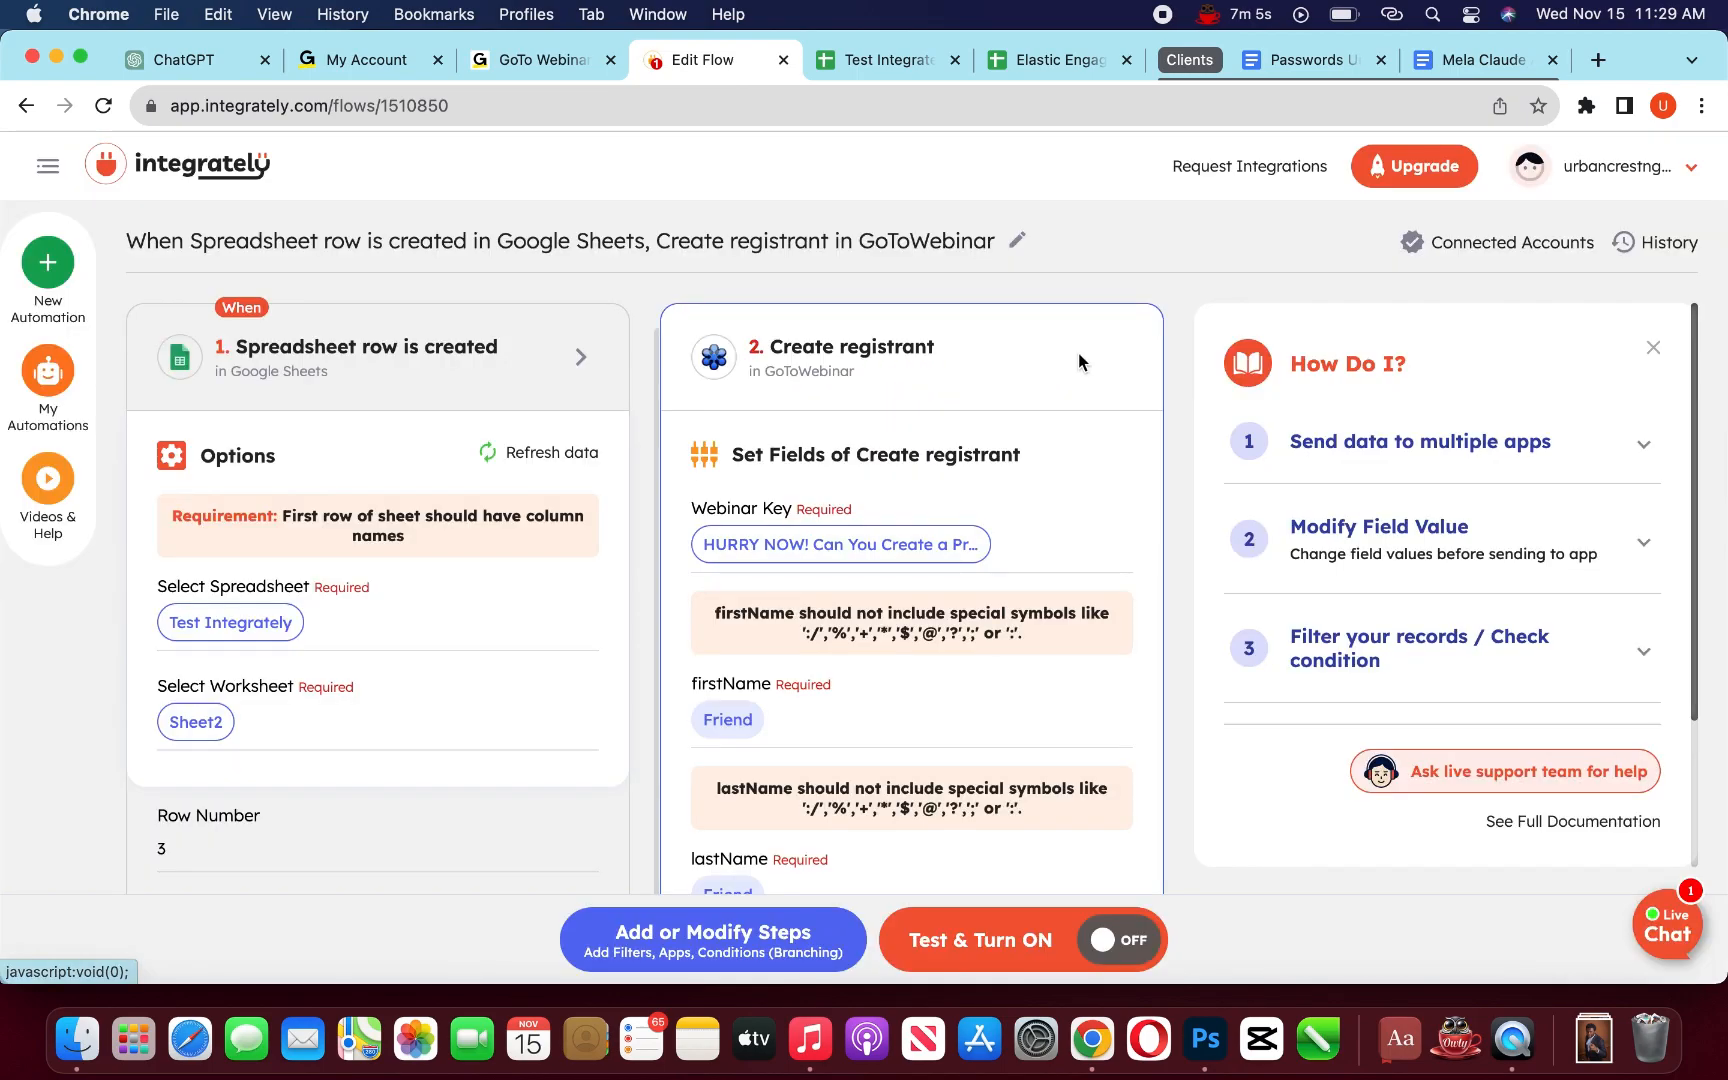
# - Review the Create registrant fields and compare the selected webinar with the upcoming events on the GoToWebinar dashboard
pyautogui.scroll(-1, 1168, 644)
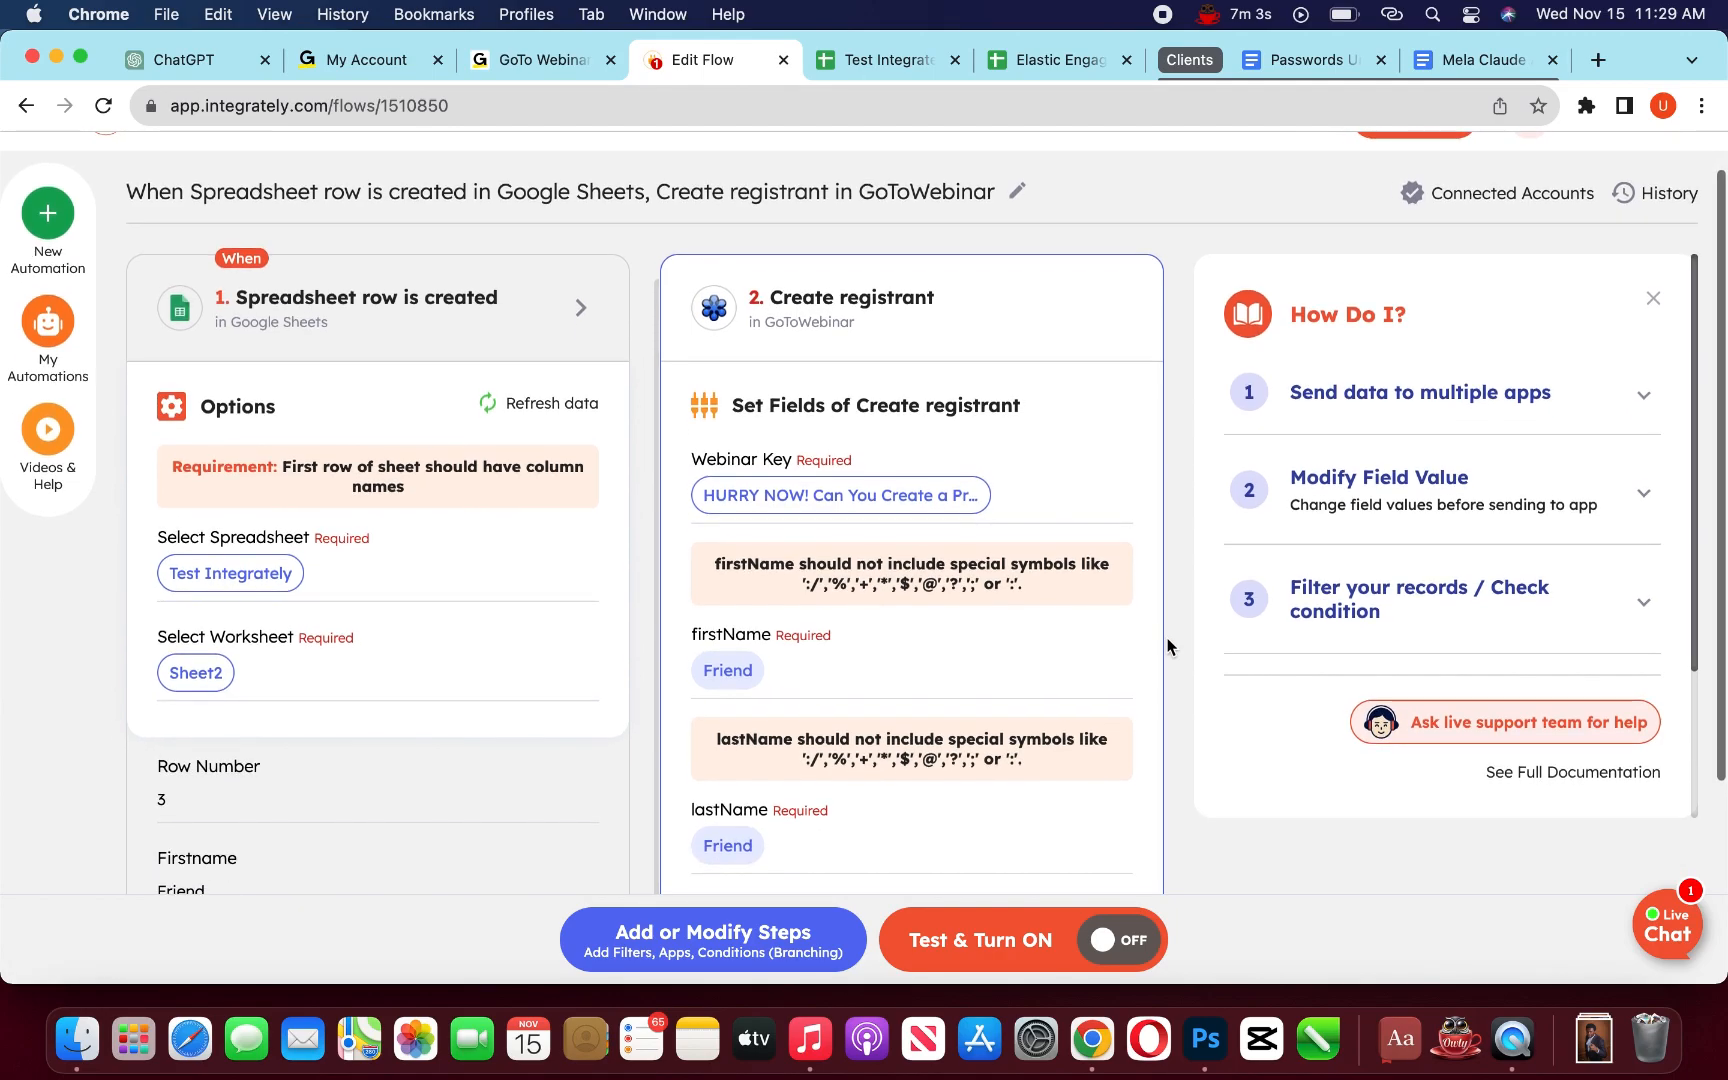
pyautogui.scroll(1, 1168, 645)
pyautogui.scroll(-1, 1168, 645)
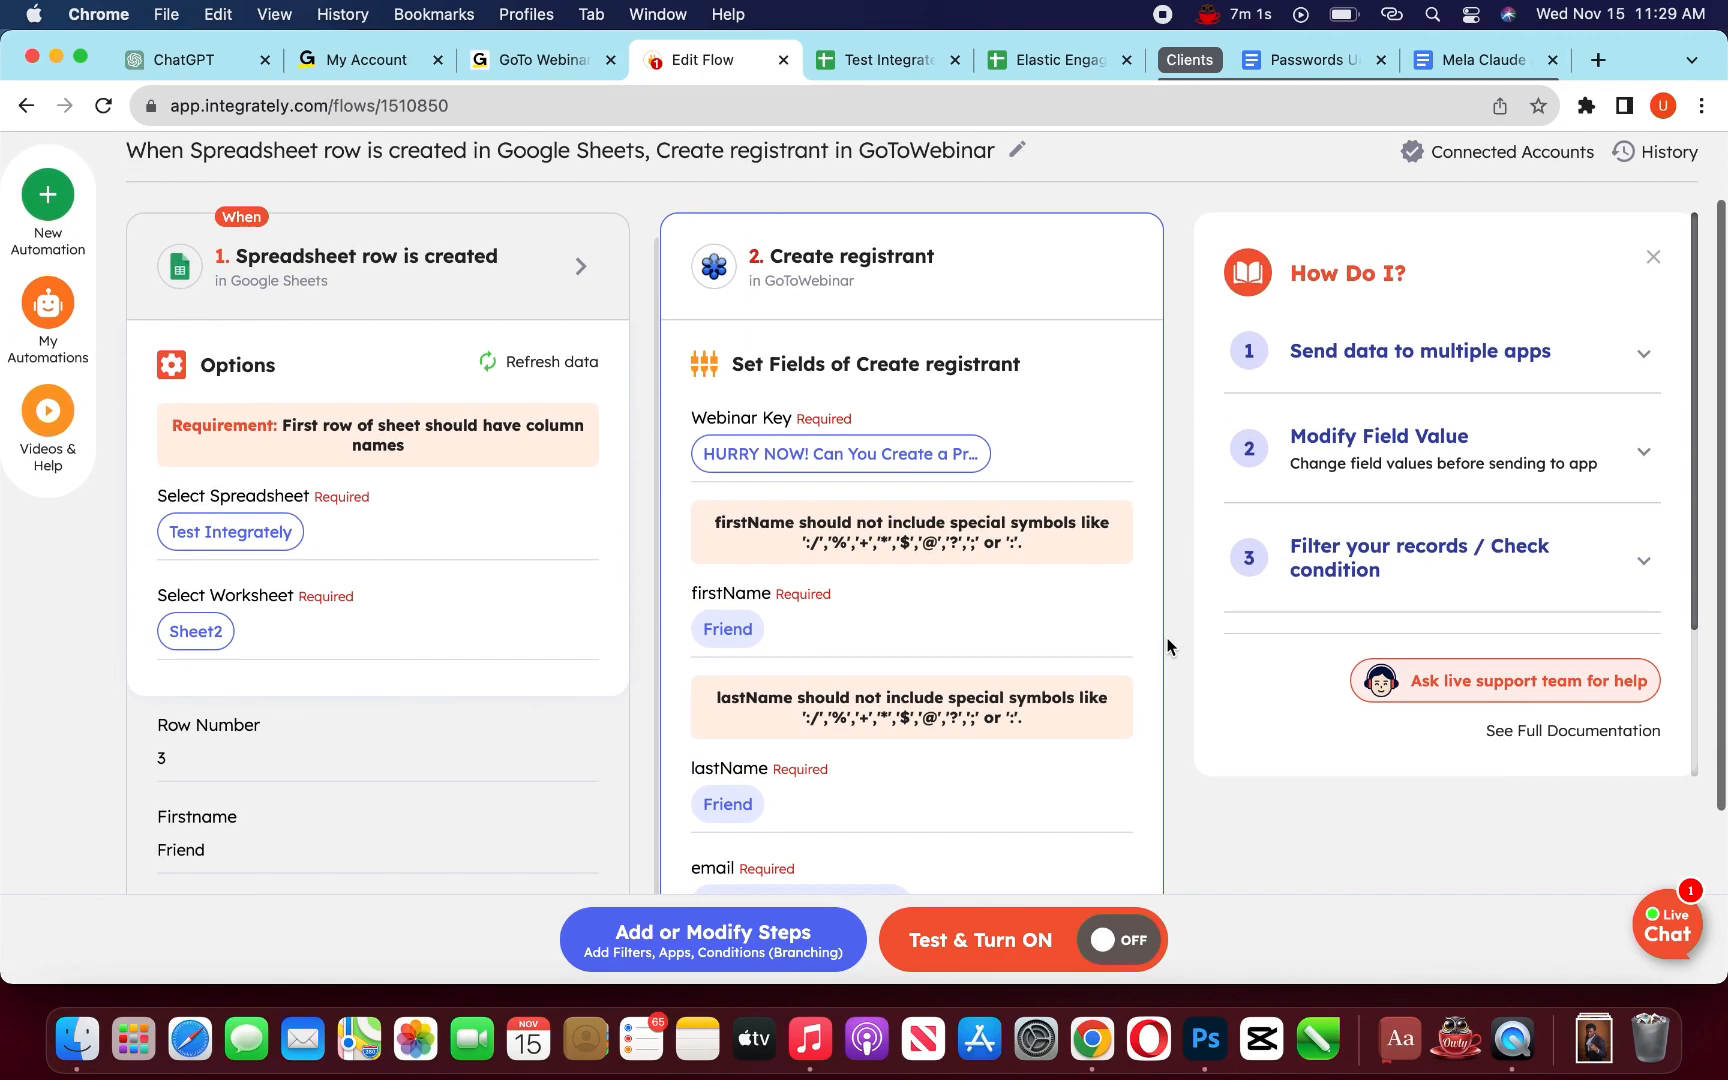
pyautogui.scroll(1, 1168, 645)
pyautogui.scroll(-1, 1168, 645)
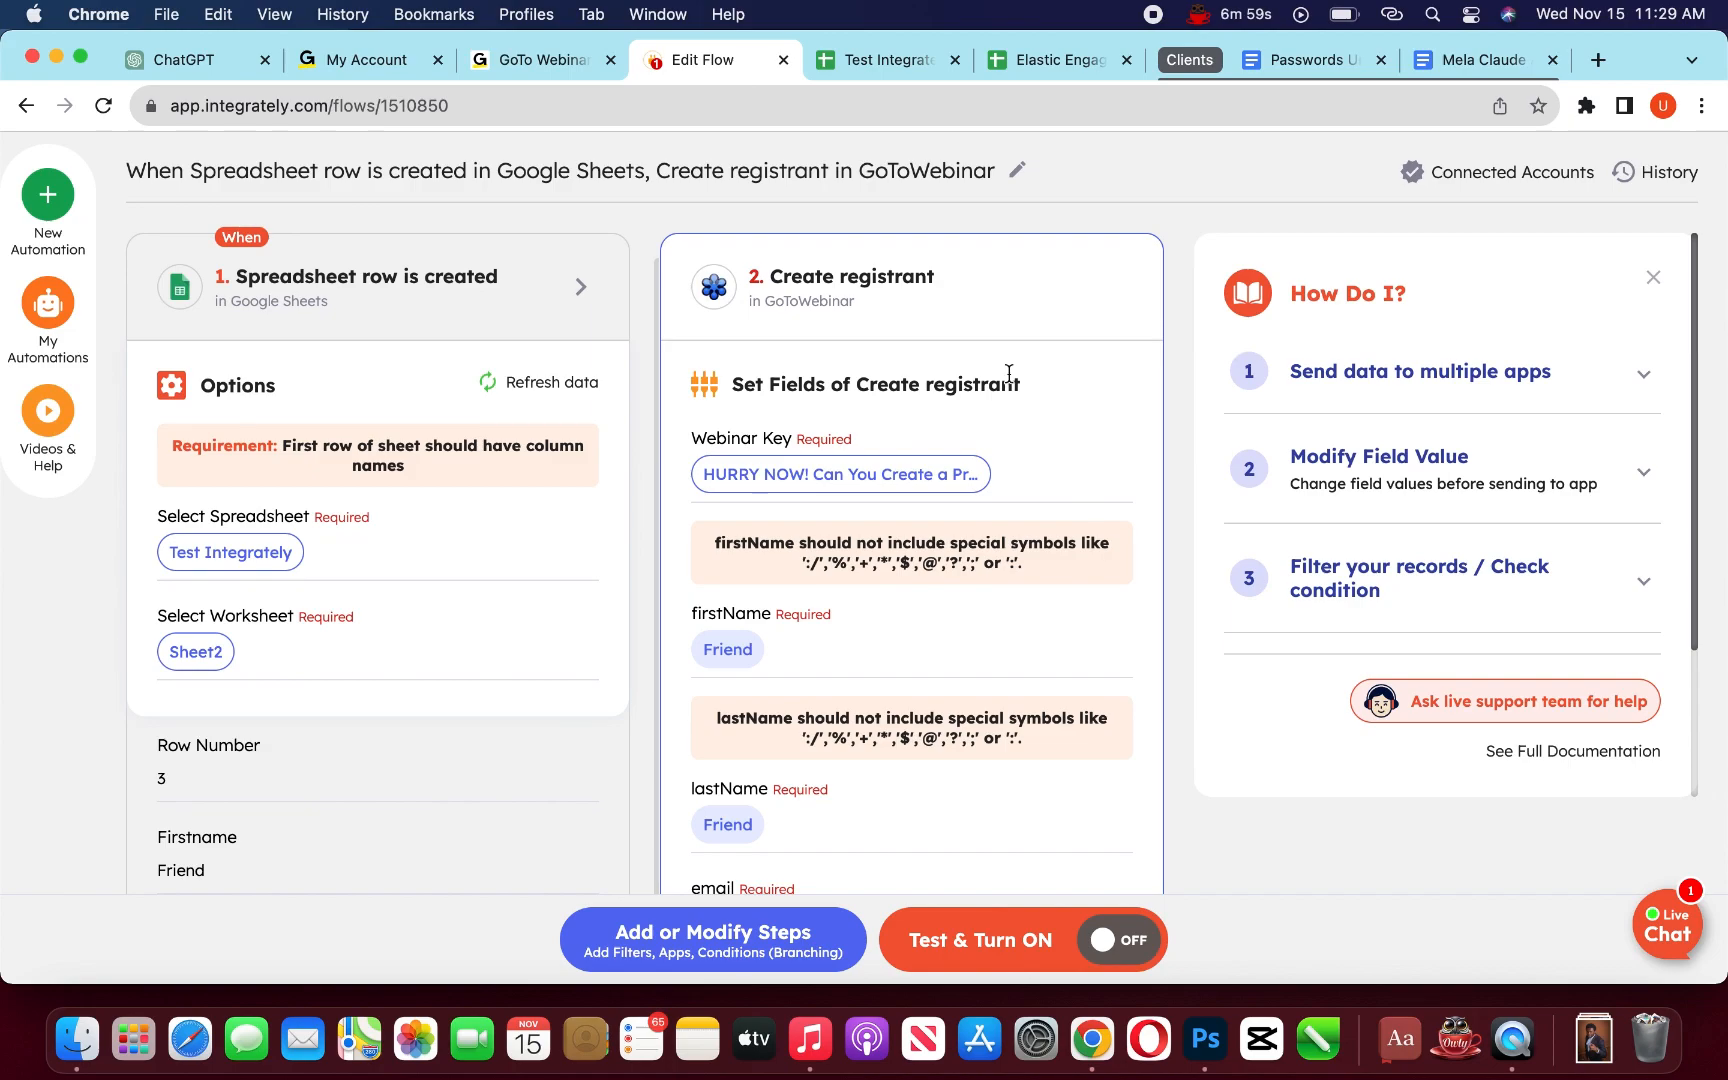
pyautogui.click(515, 64)
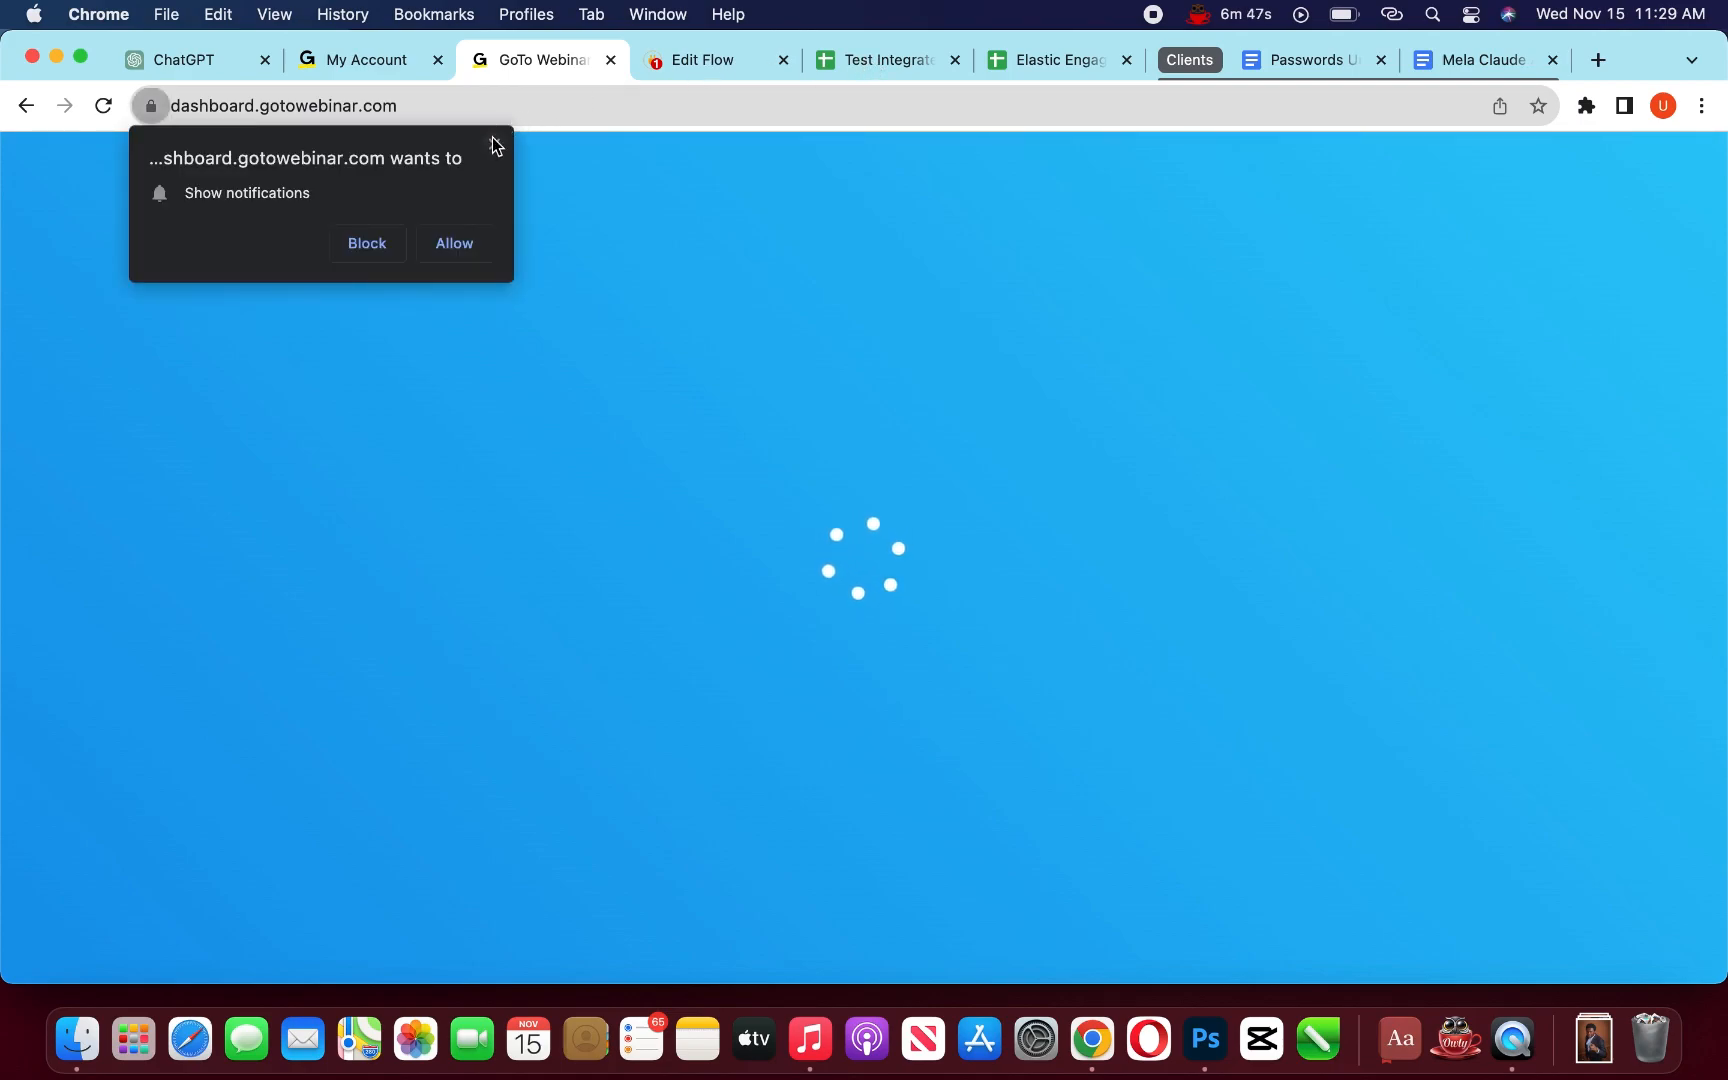
pyautogui.click(494, 144)
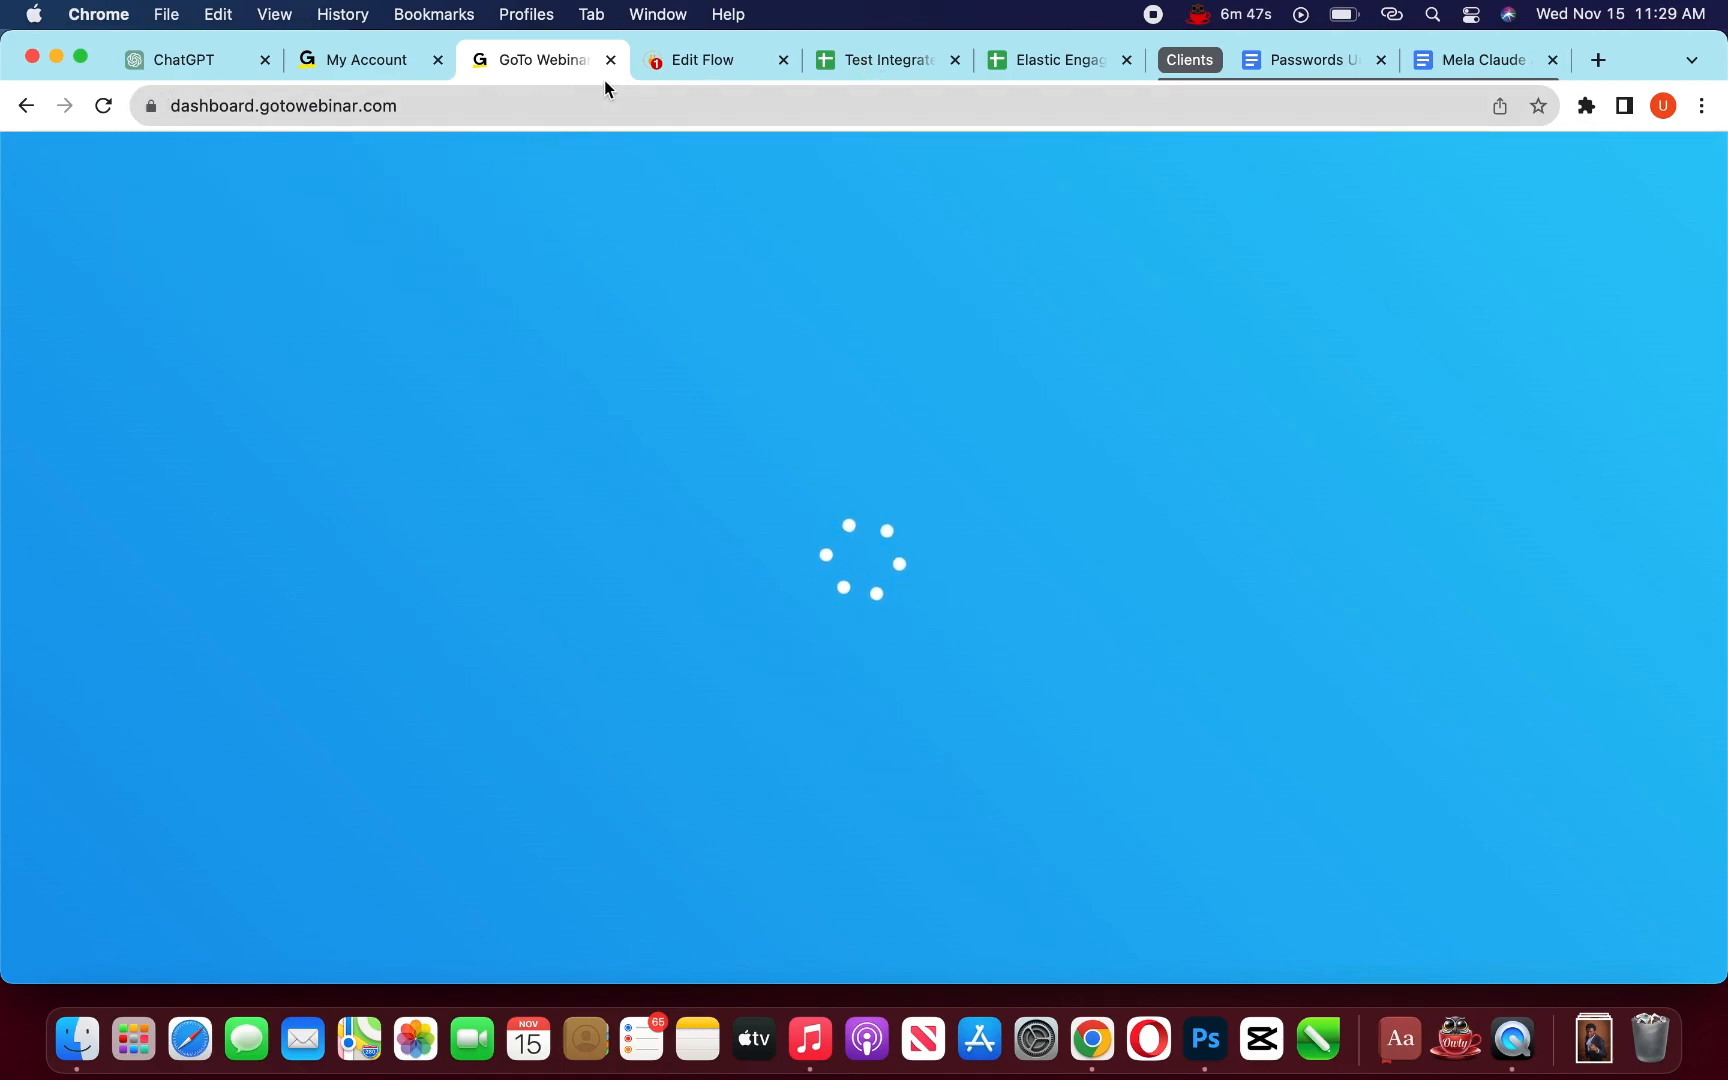
pyautogui.click(703, 65)
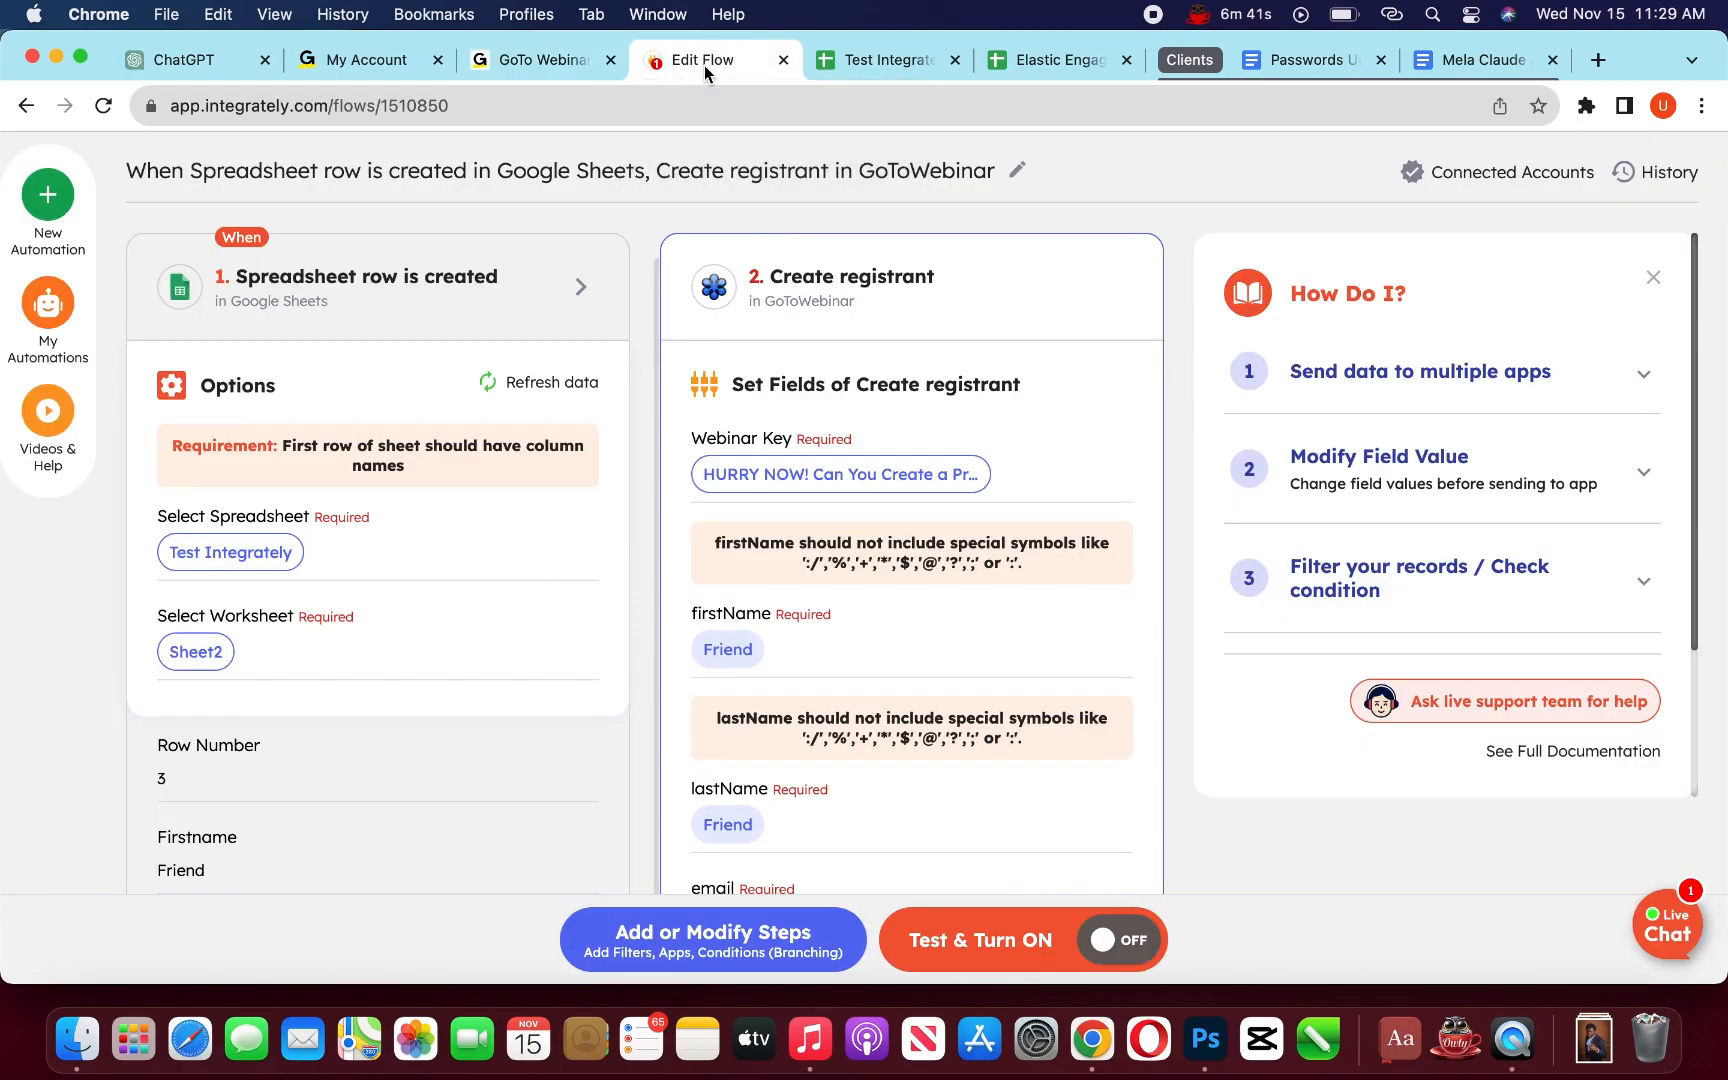
pyautogui.click(530, 60)
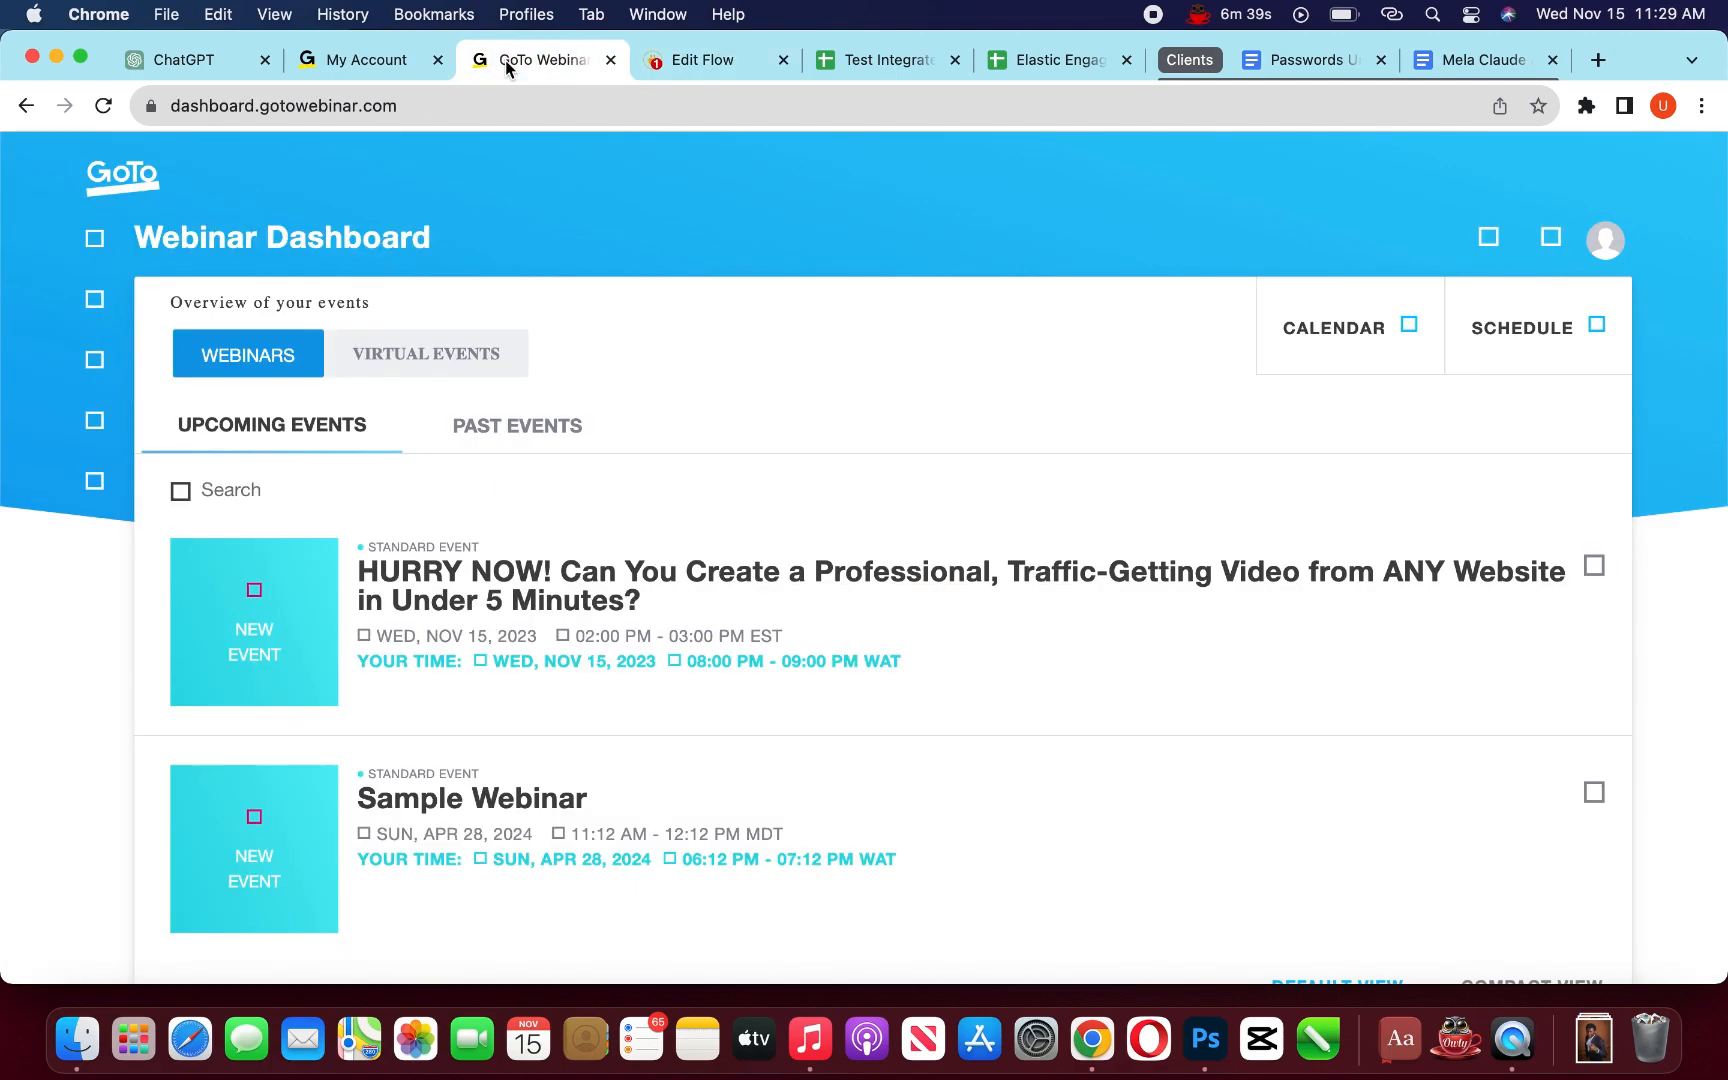
pyautogui.click(686, 62)
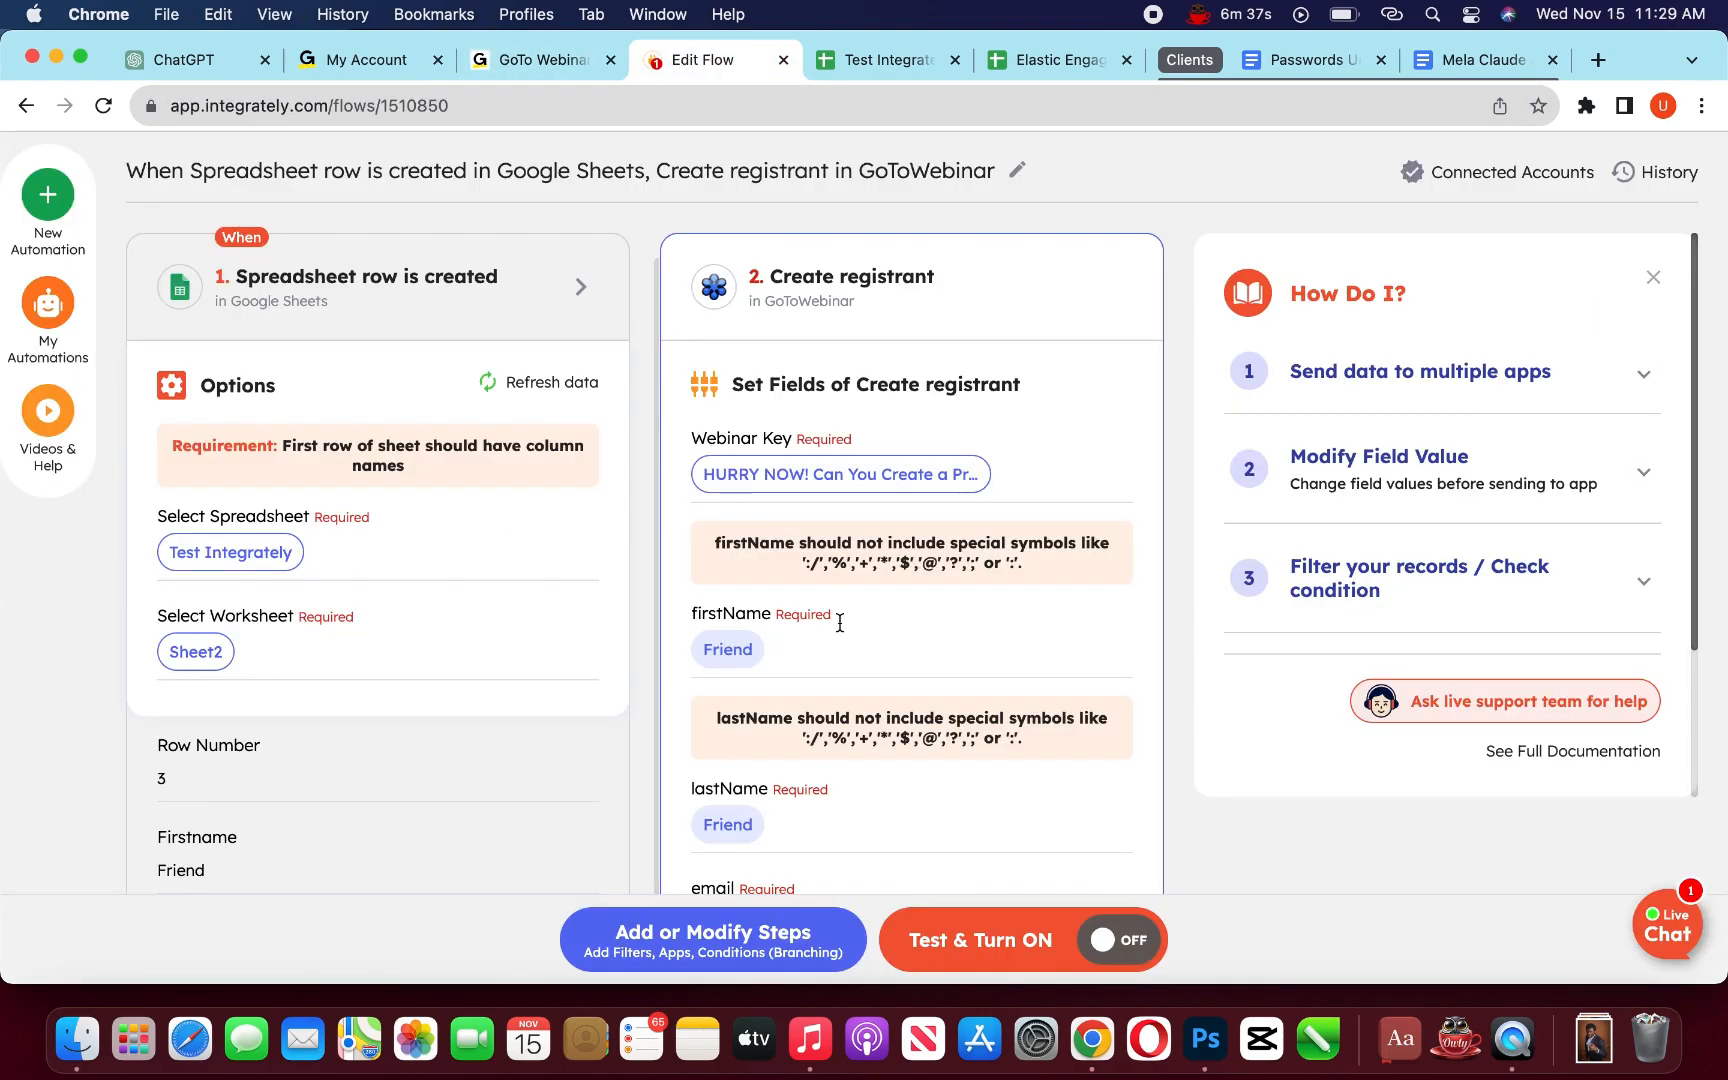
# - Test and turn on the Google Sheets to GoToWebinar automation, and return to the list of all automations
pyautogui.click(1112, 950)
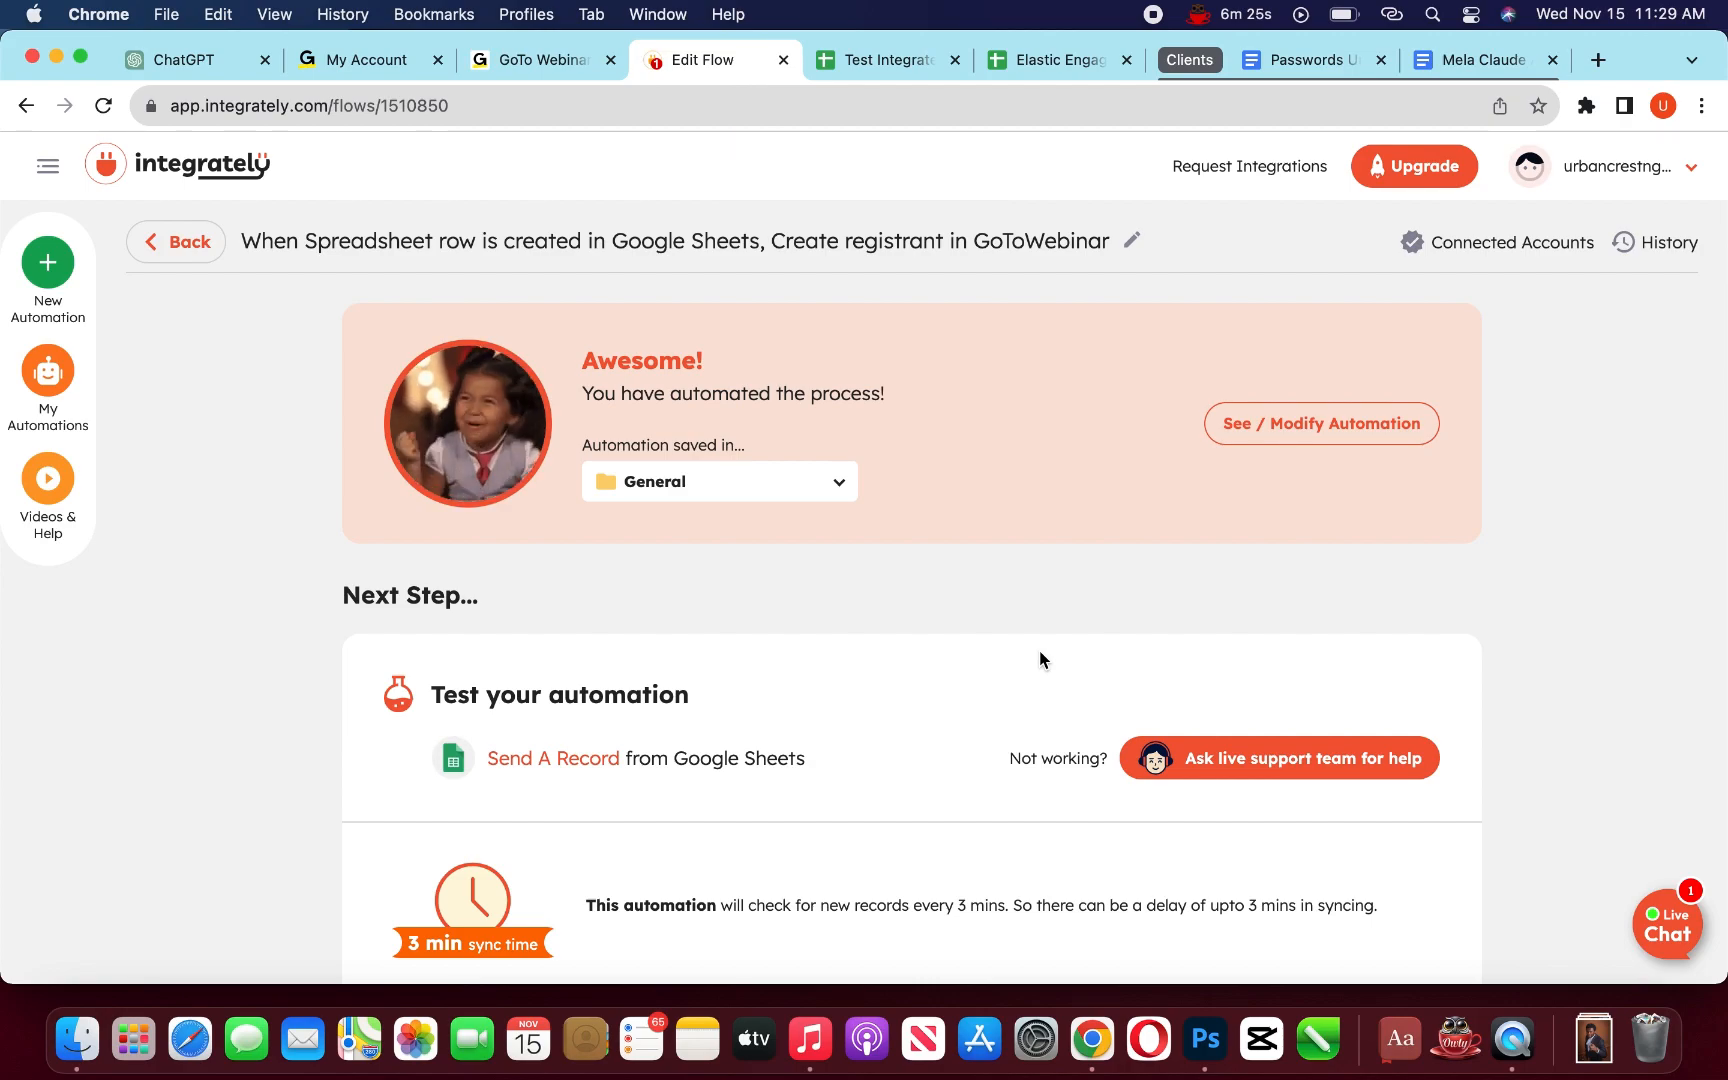
pyautogui.click(50, 378)
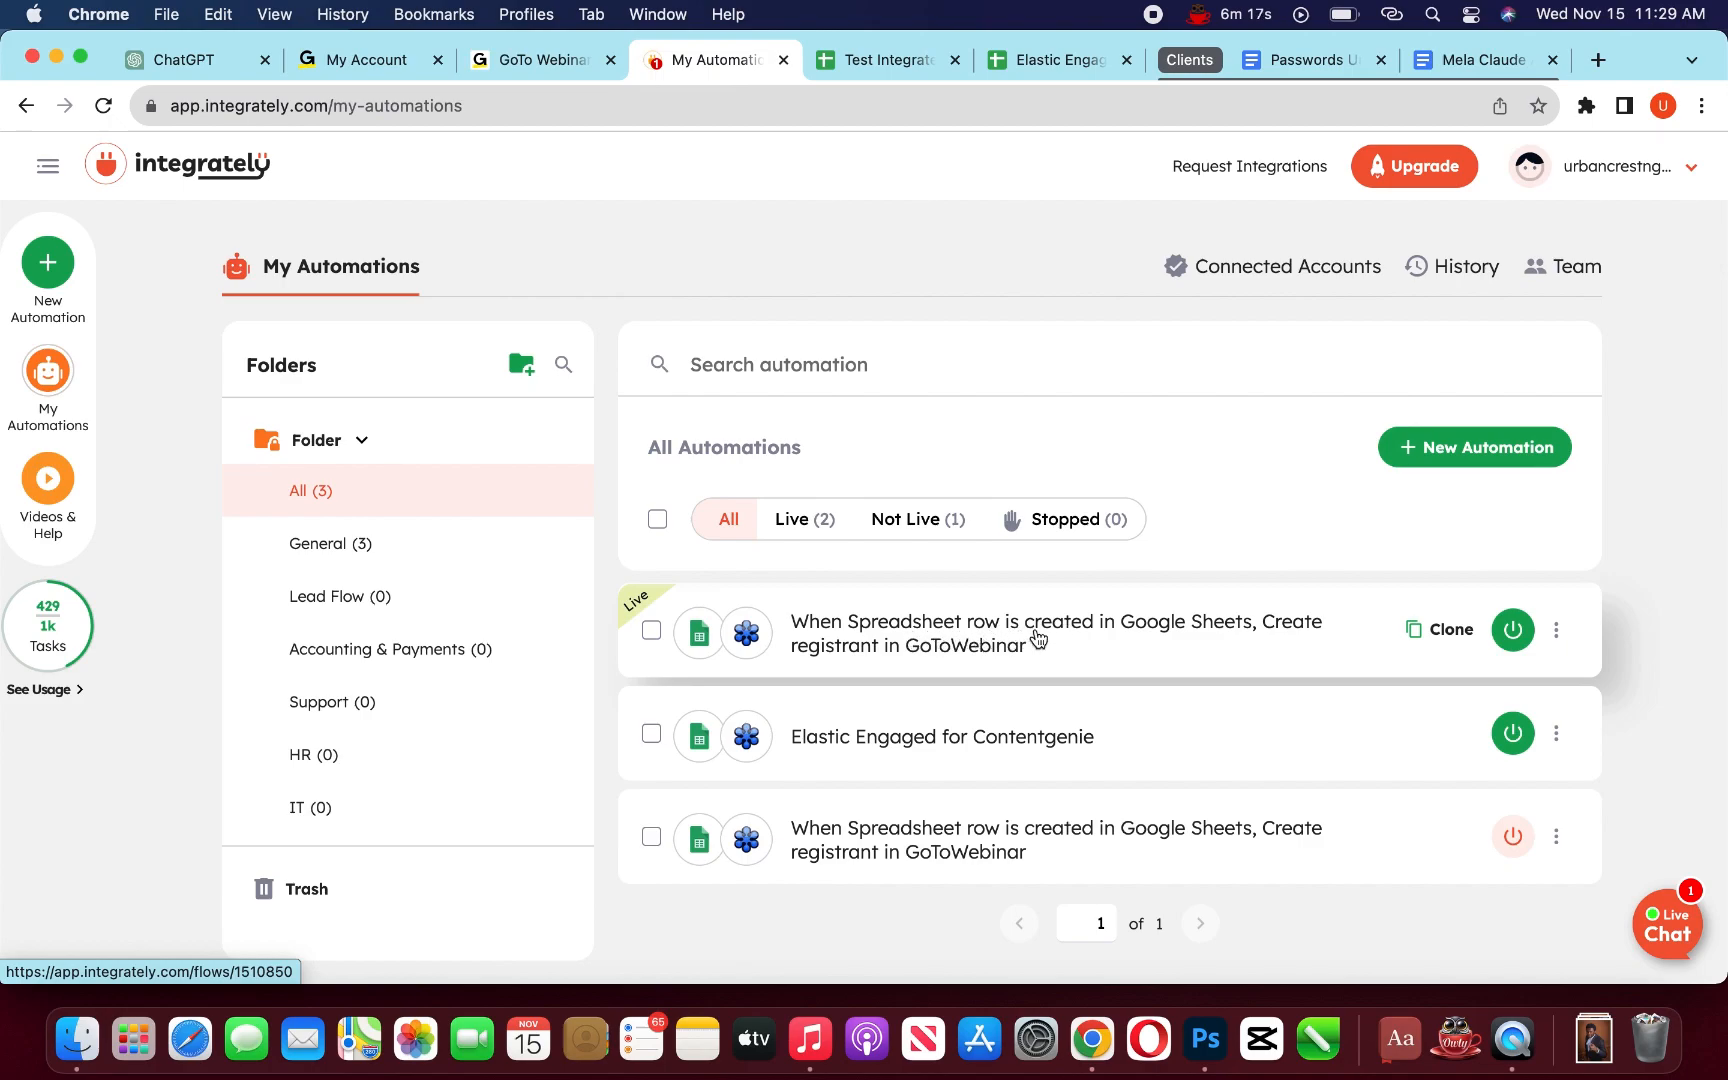
# - Reopen the new live automation, rename it Test Integrately, save the name and return to the automations list
pyautogui.click(1230, 634)
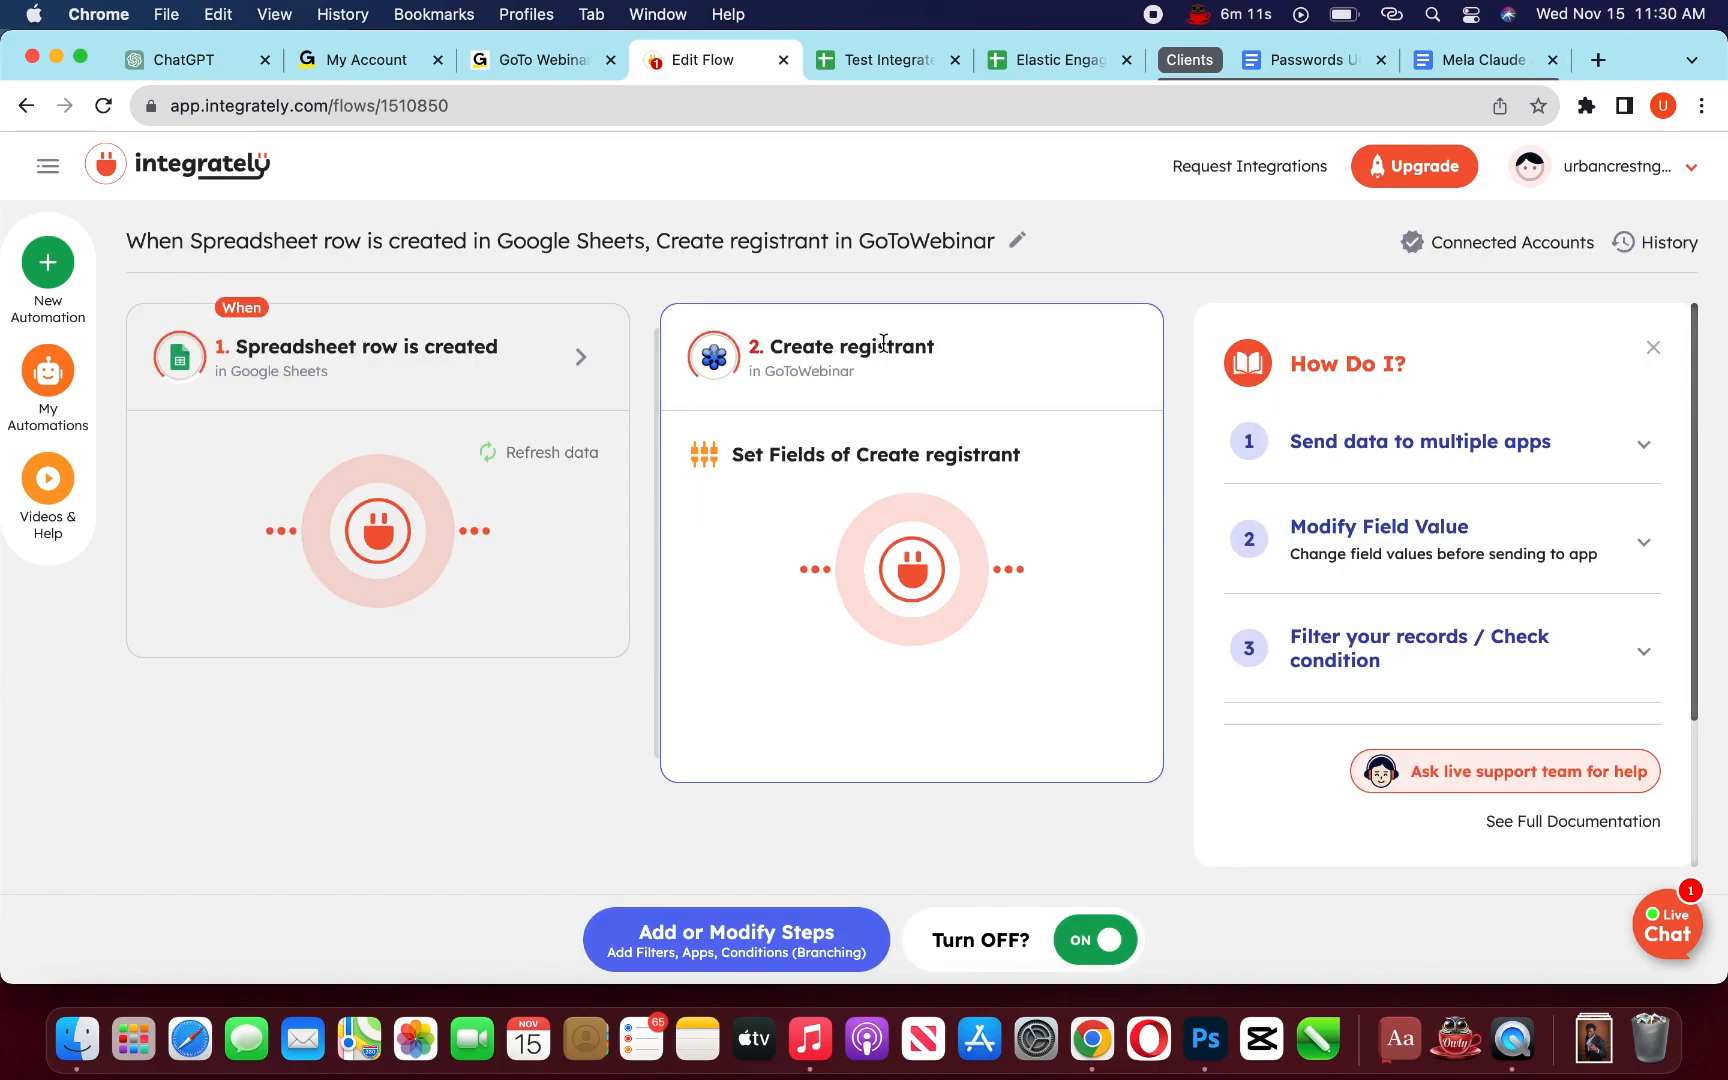
pyautogui.click(1019, 242)
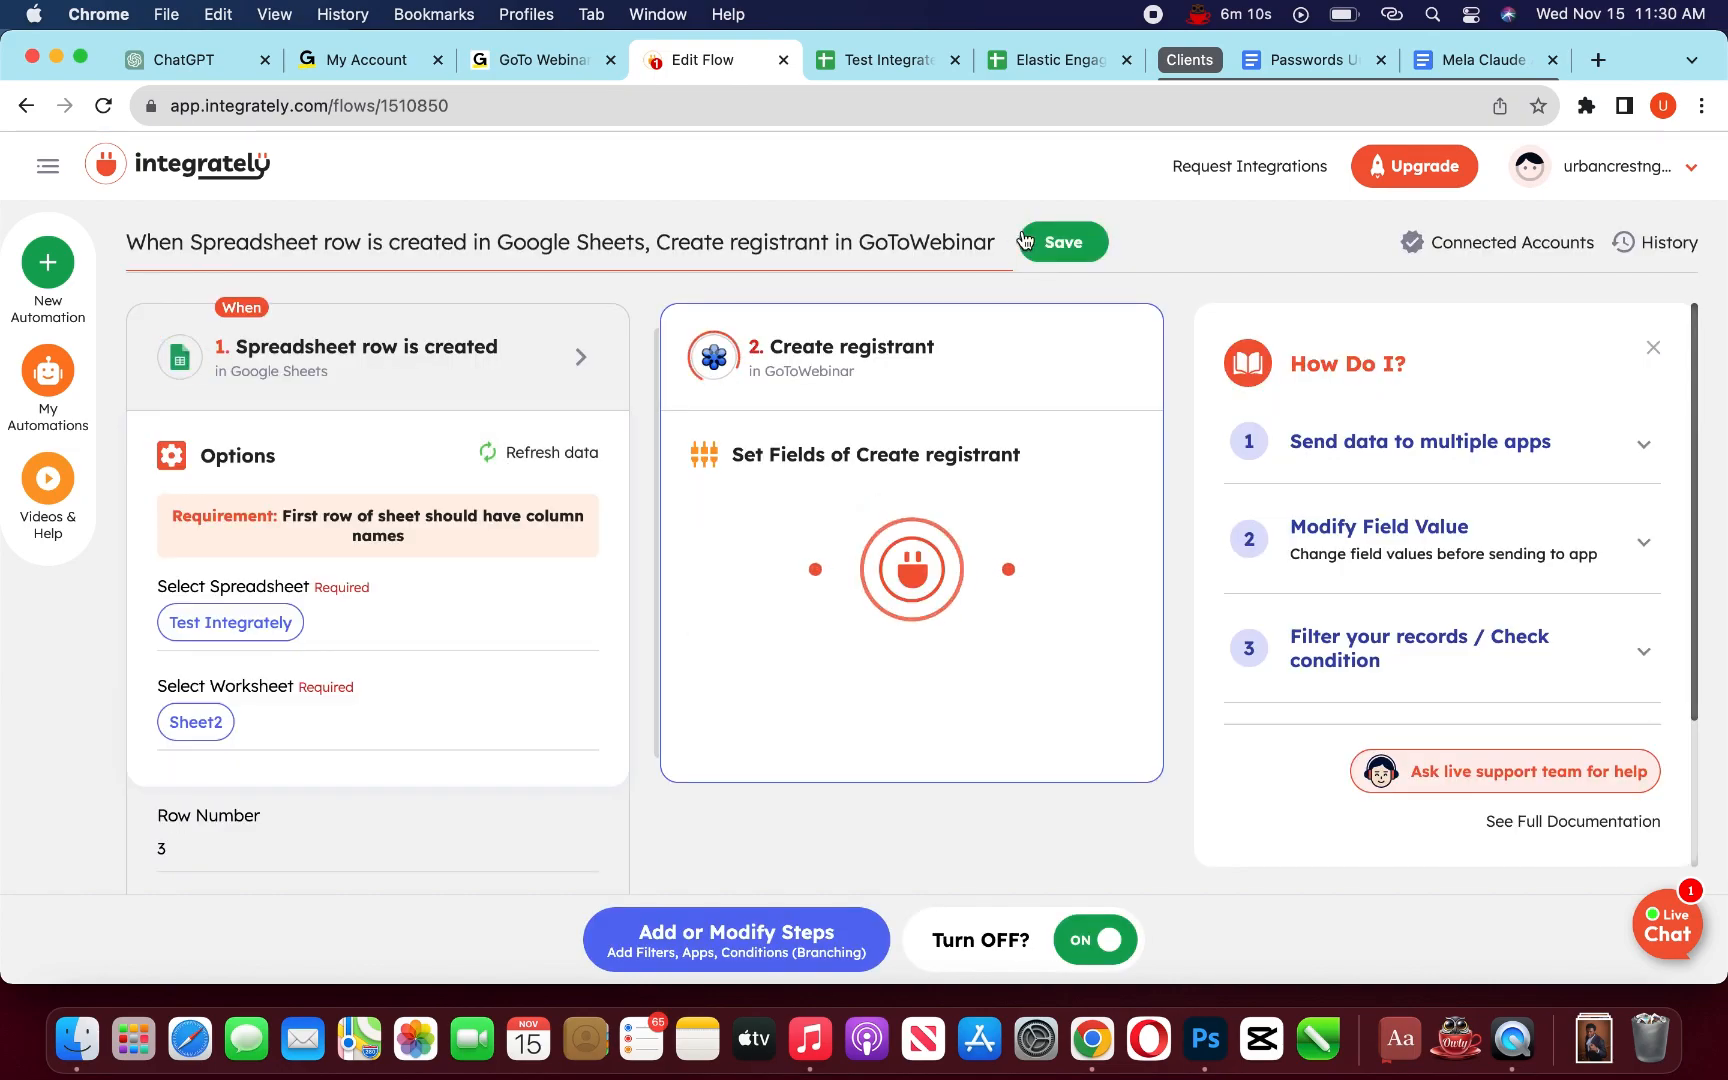
pyautogui.tripleClick(591, 251)
pyautogui.write('Test Integrately')
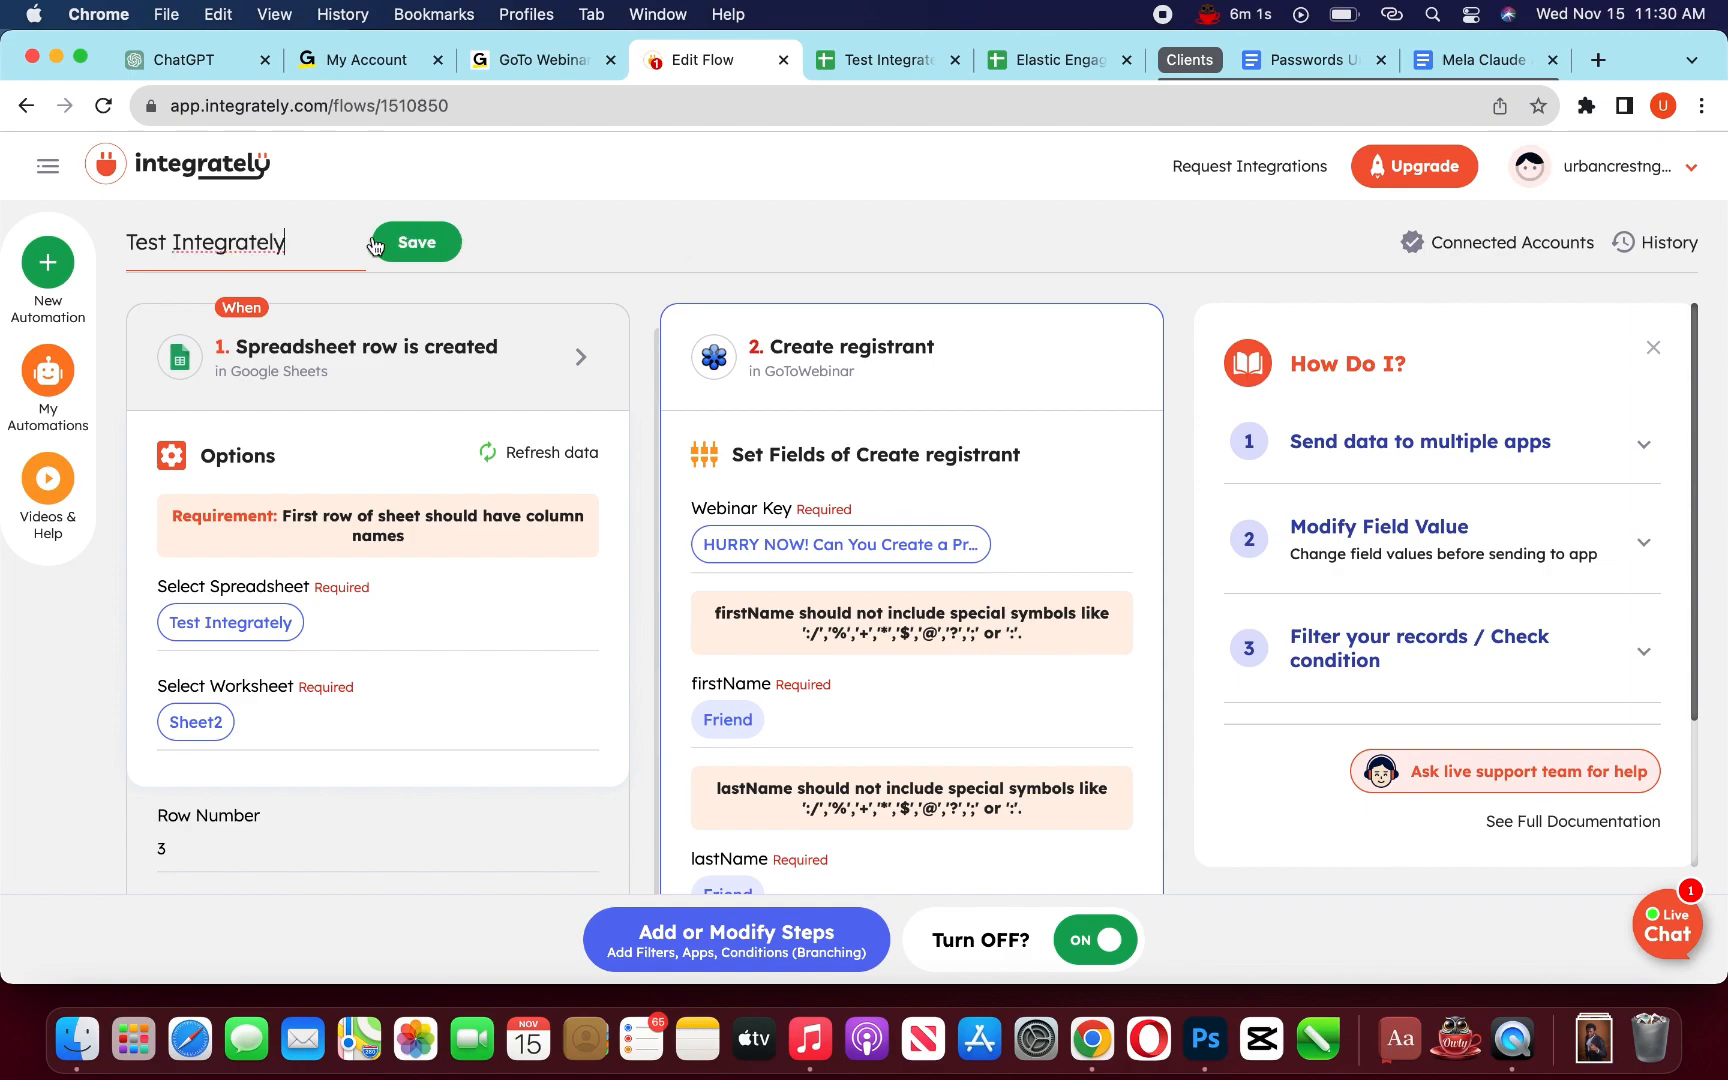
pyautogui.click(416, 243)
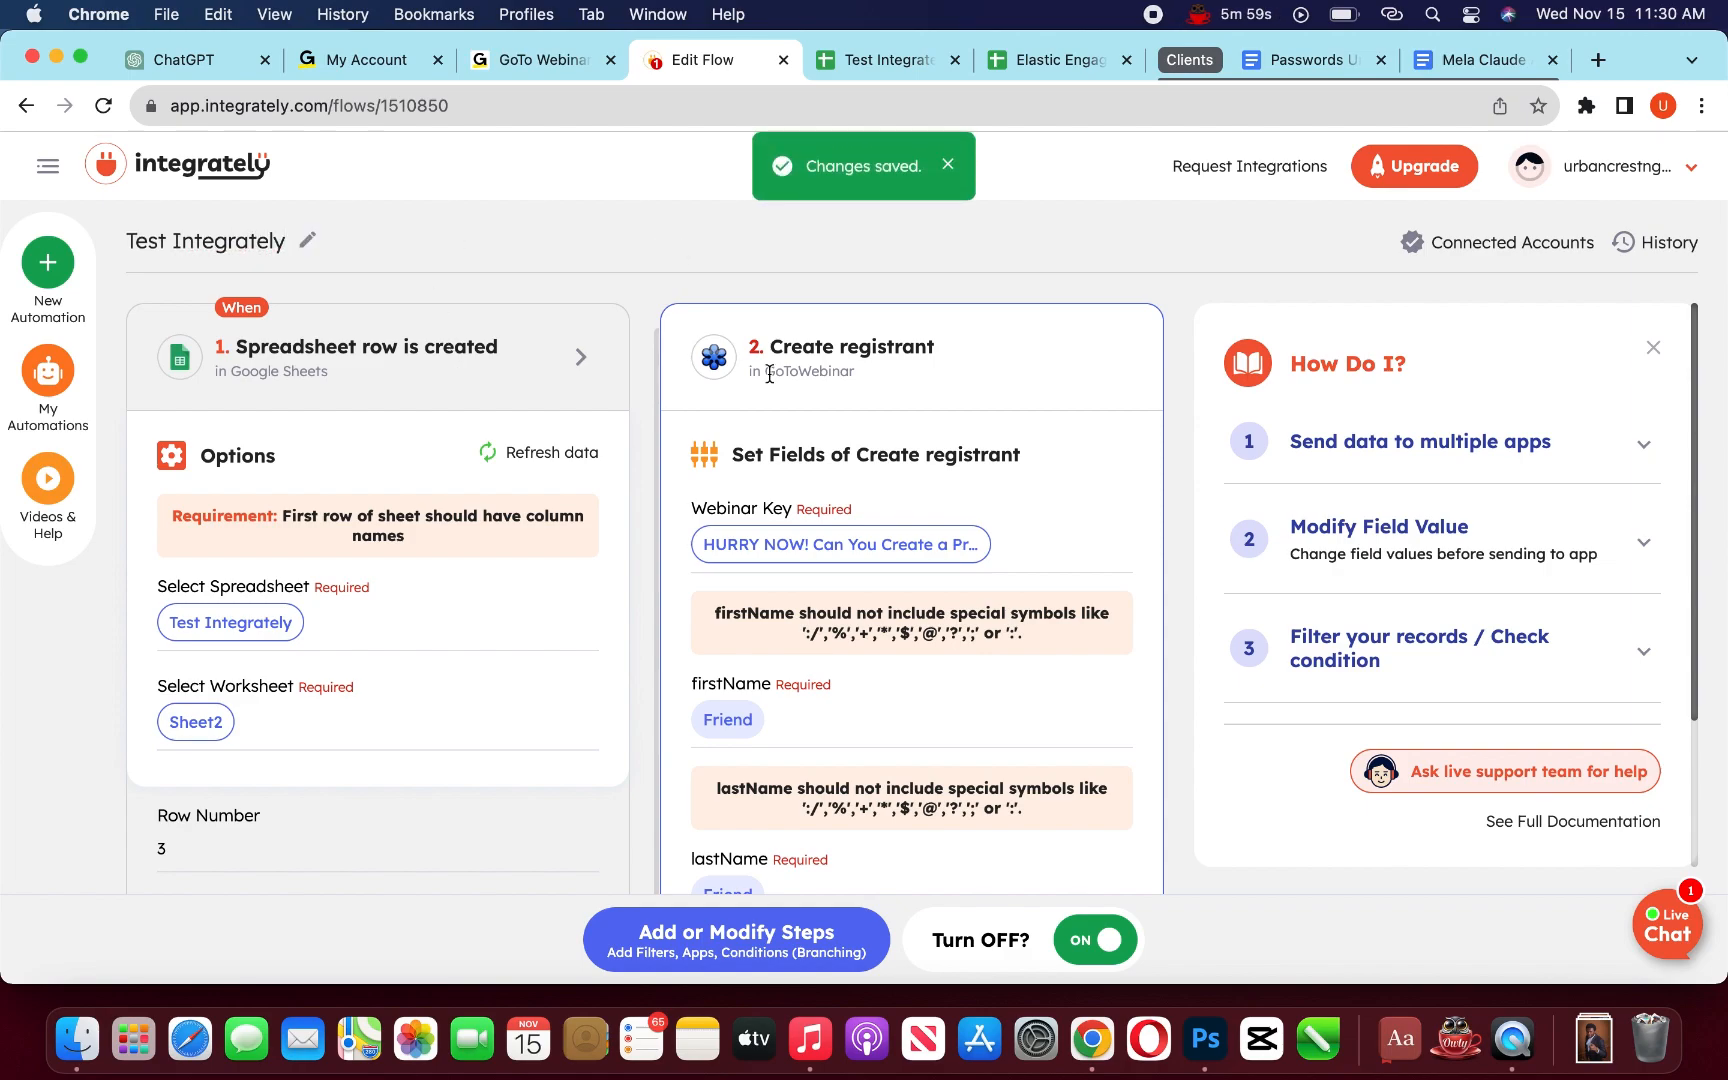
pyautogui.click(48, 371)
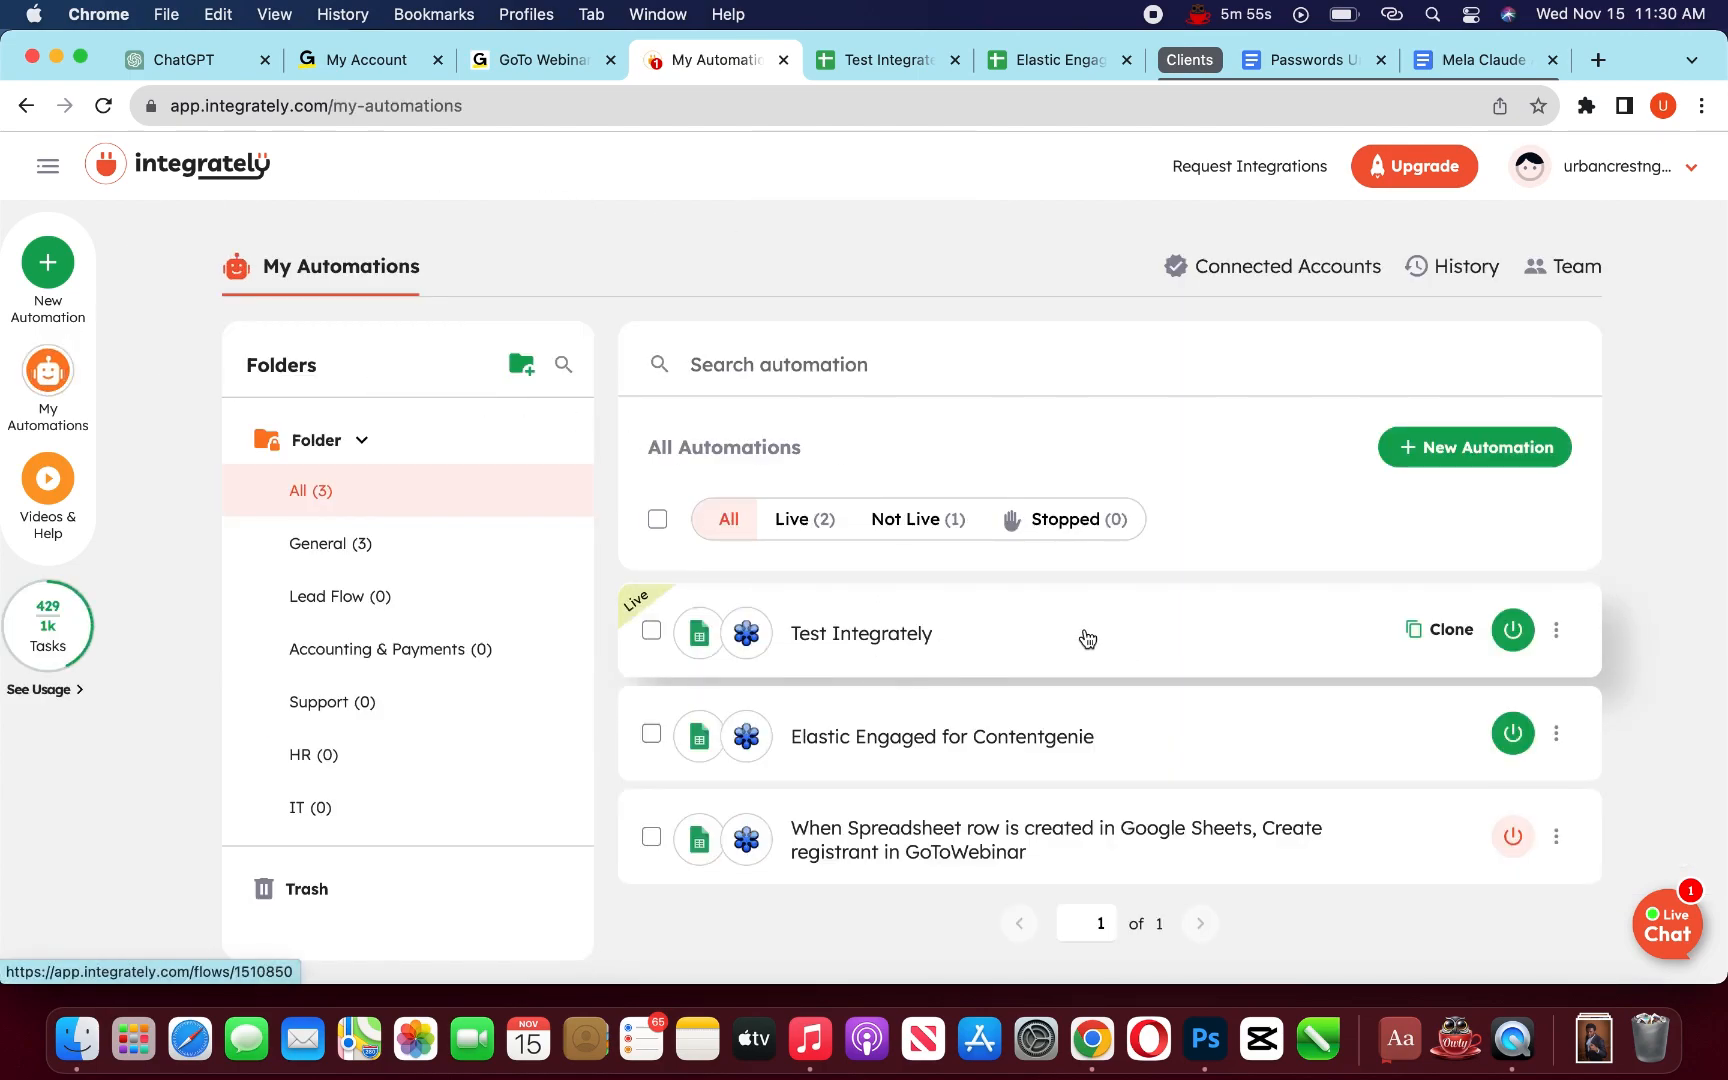
# - Switch to the Elastic Engaged spreadsheet and copy rows 2 to 23 of its Sheet2
pyautogui.click(1042, 63)
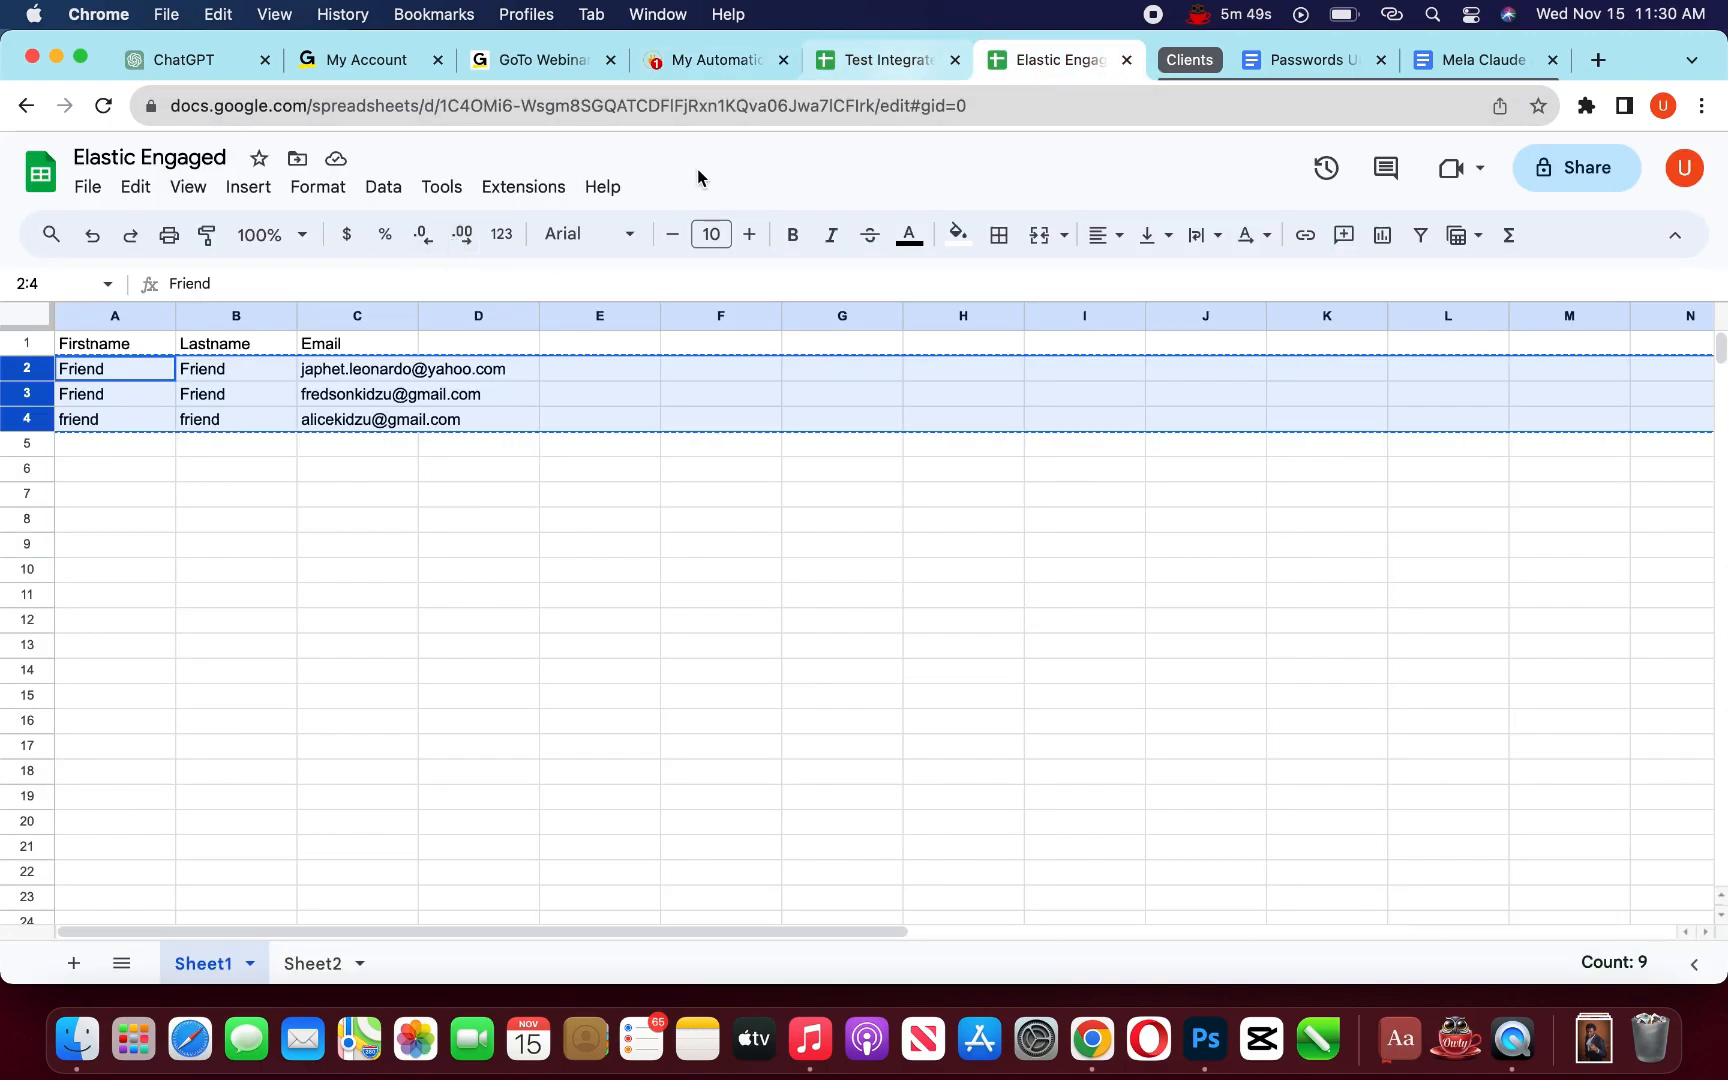
pyautogui.click(300, 953)
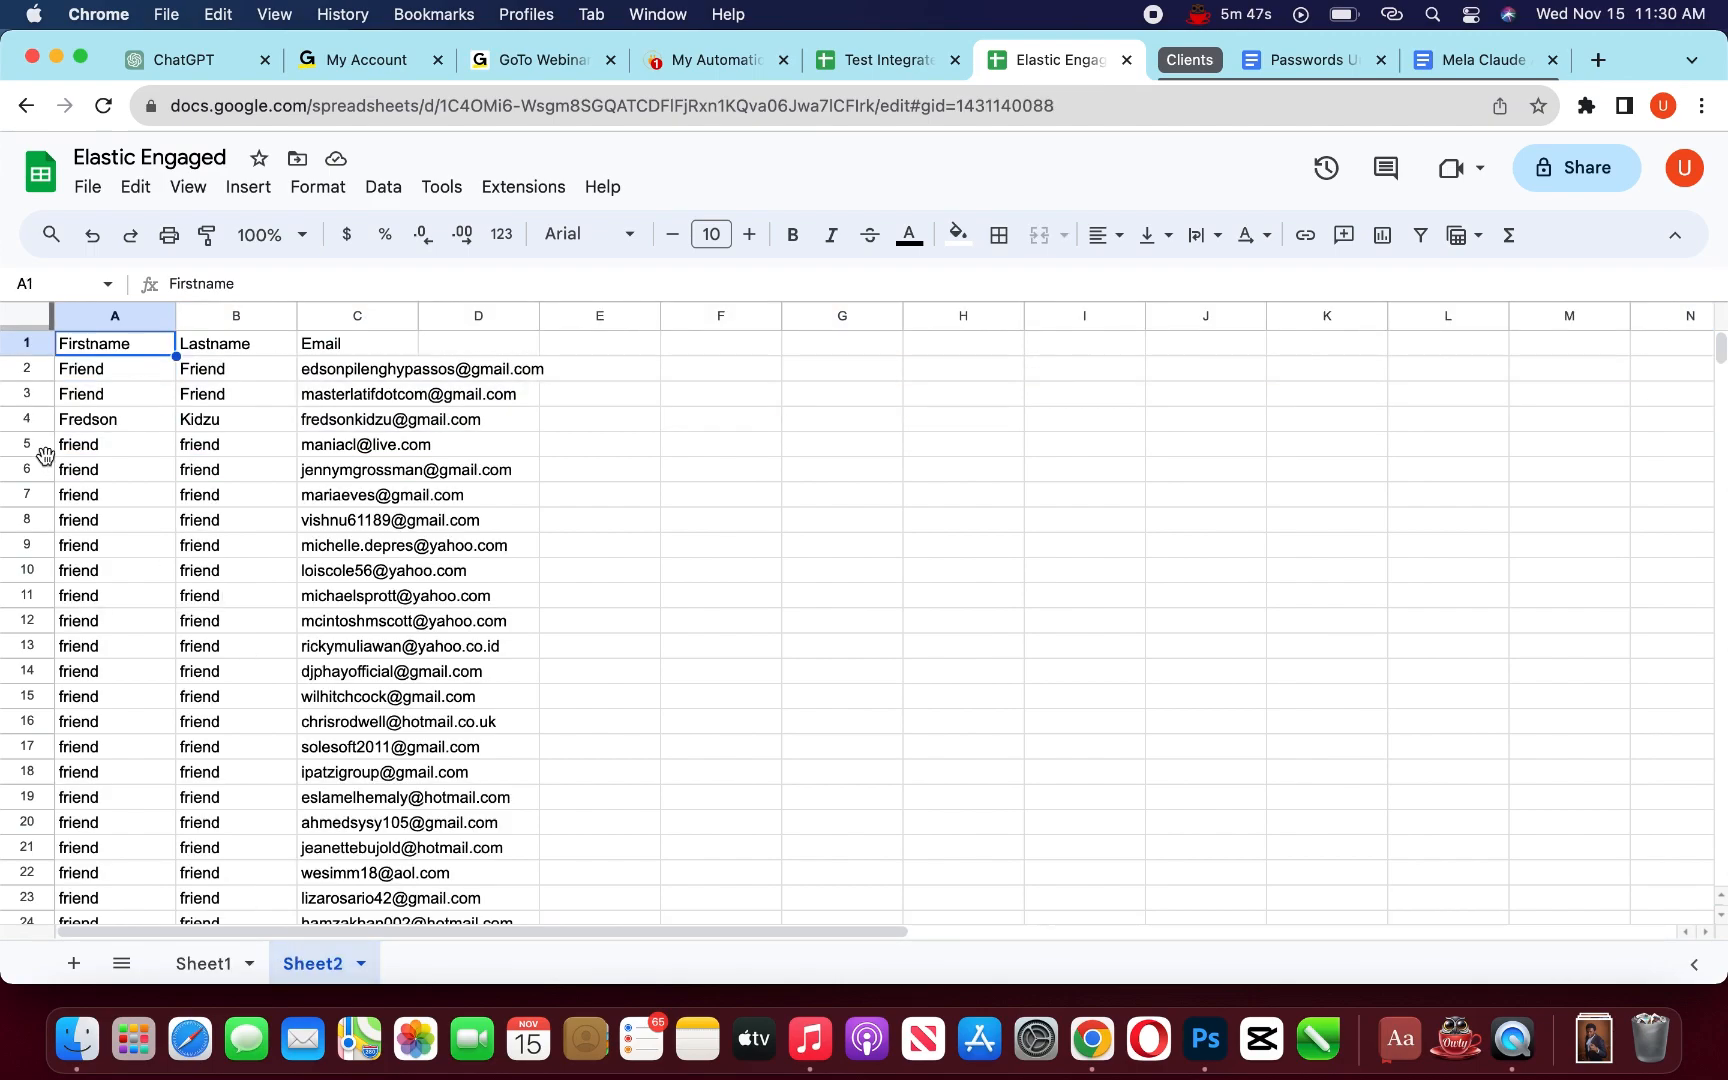
pyautogui.click(27, 369)
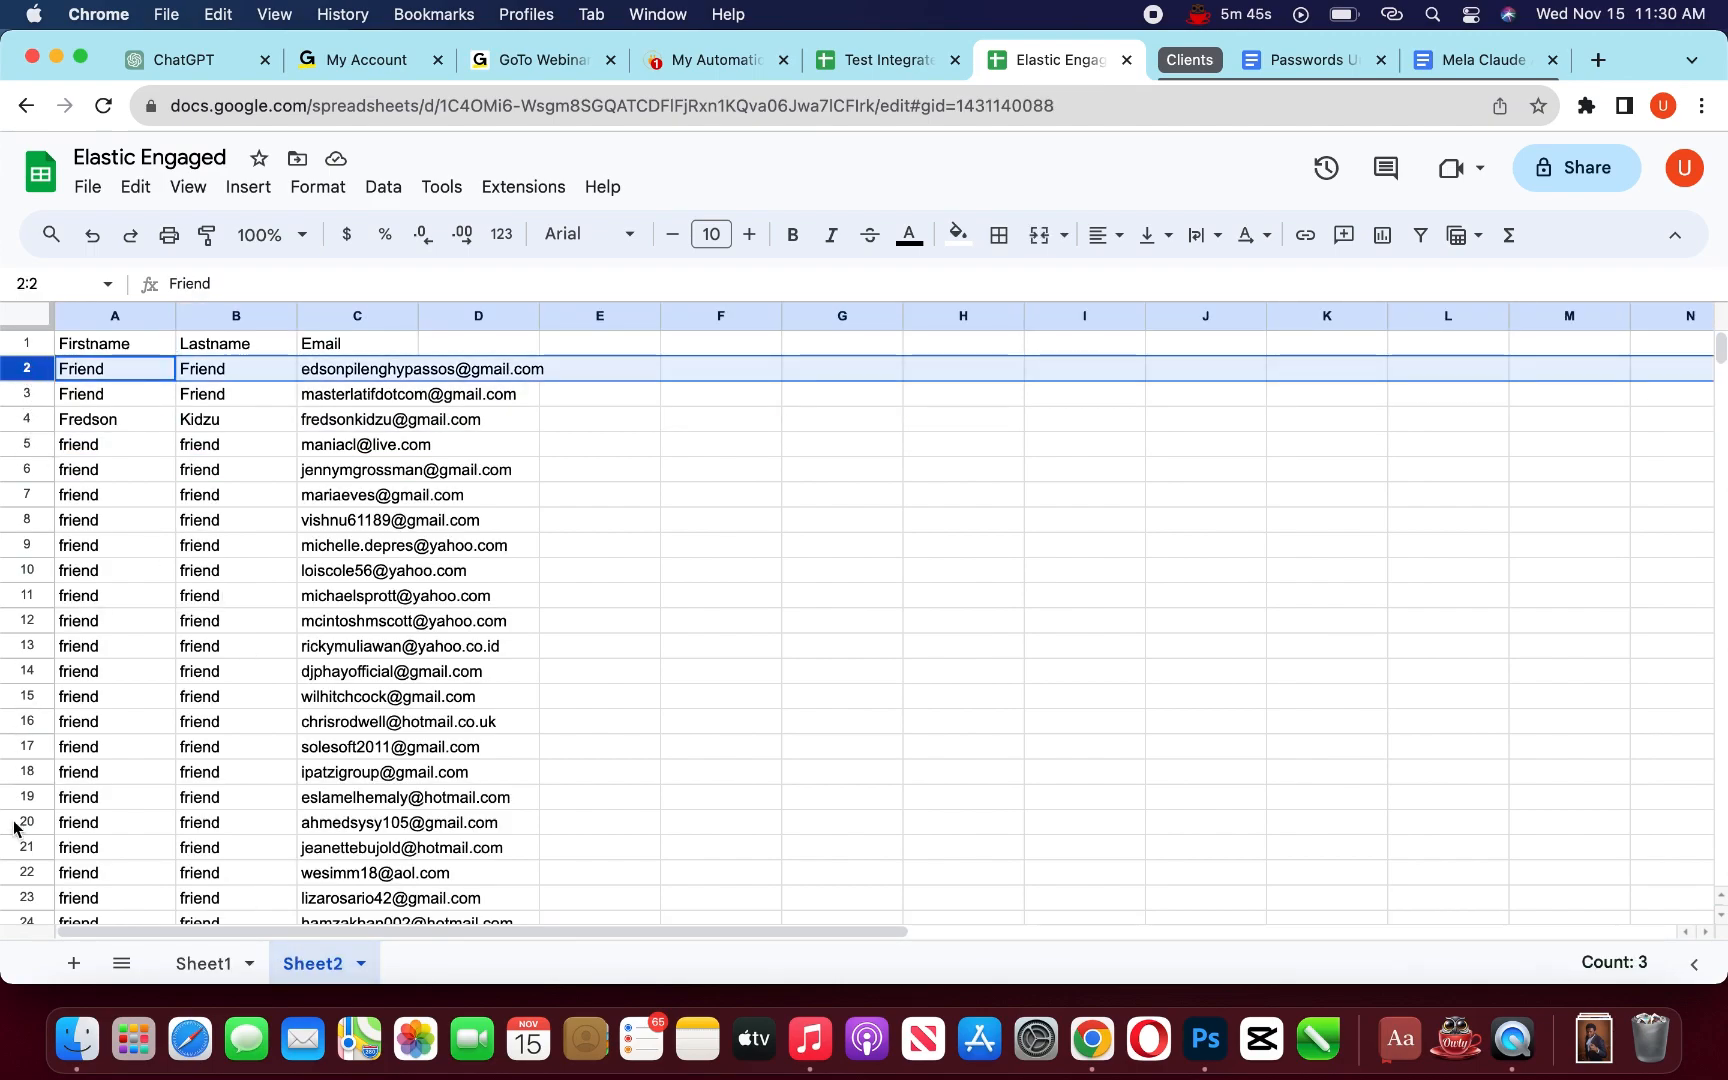
pyautogui.keyDown('shift'); pyautogui.click(22, 897); pyautogui.keyUp('shift')
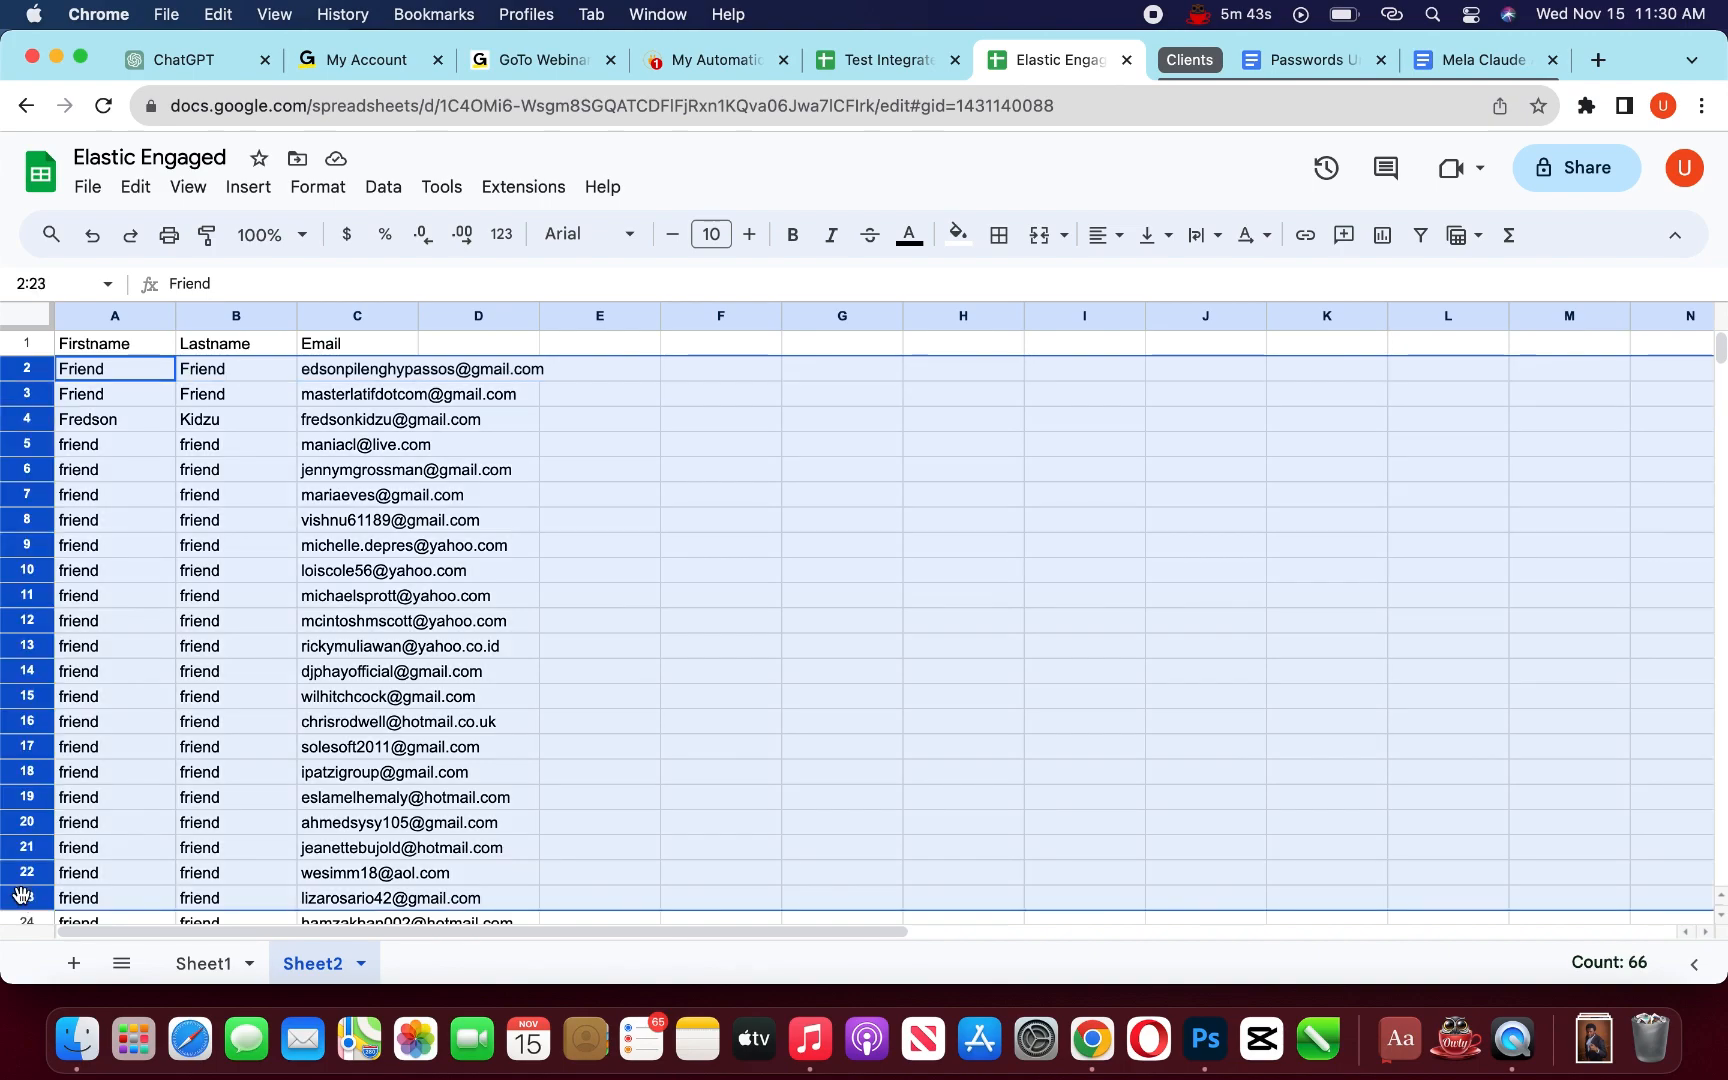
pyautogui.press('super+c')
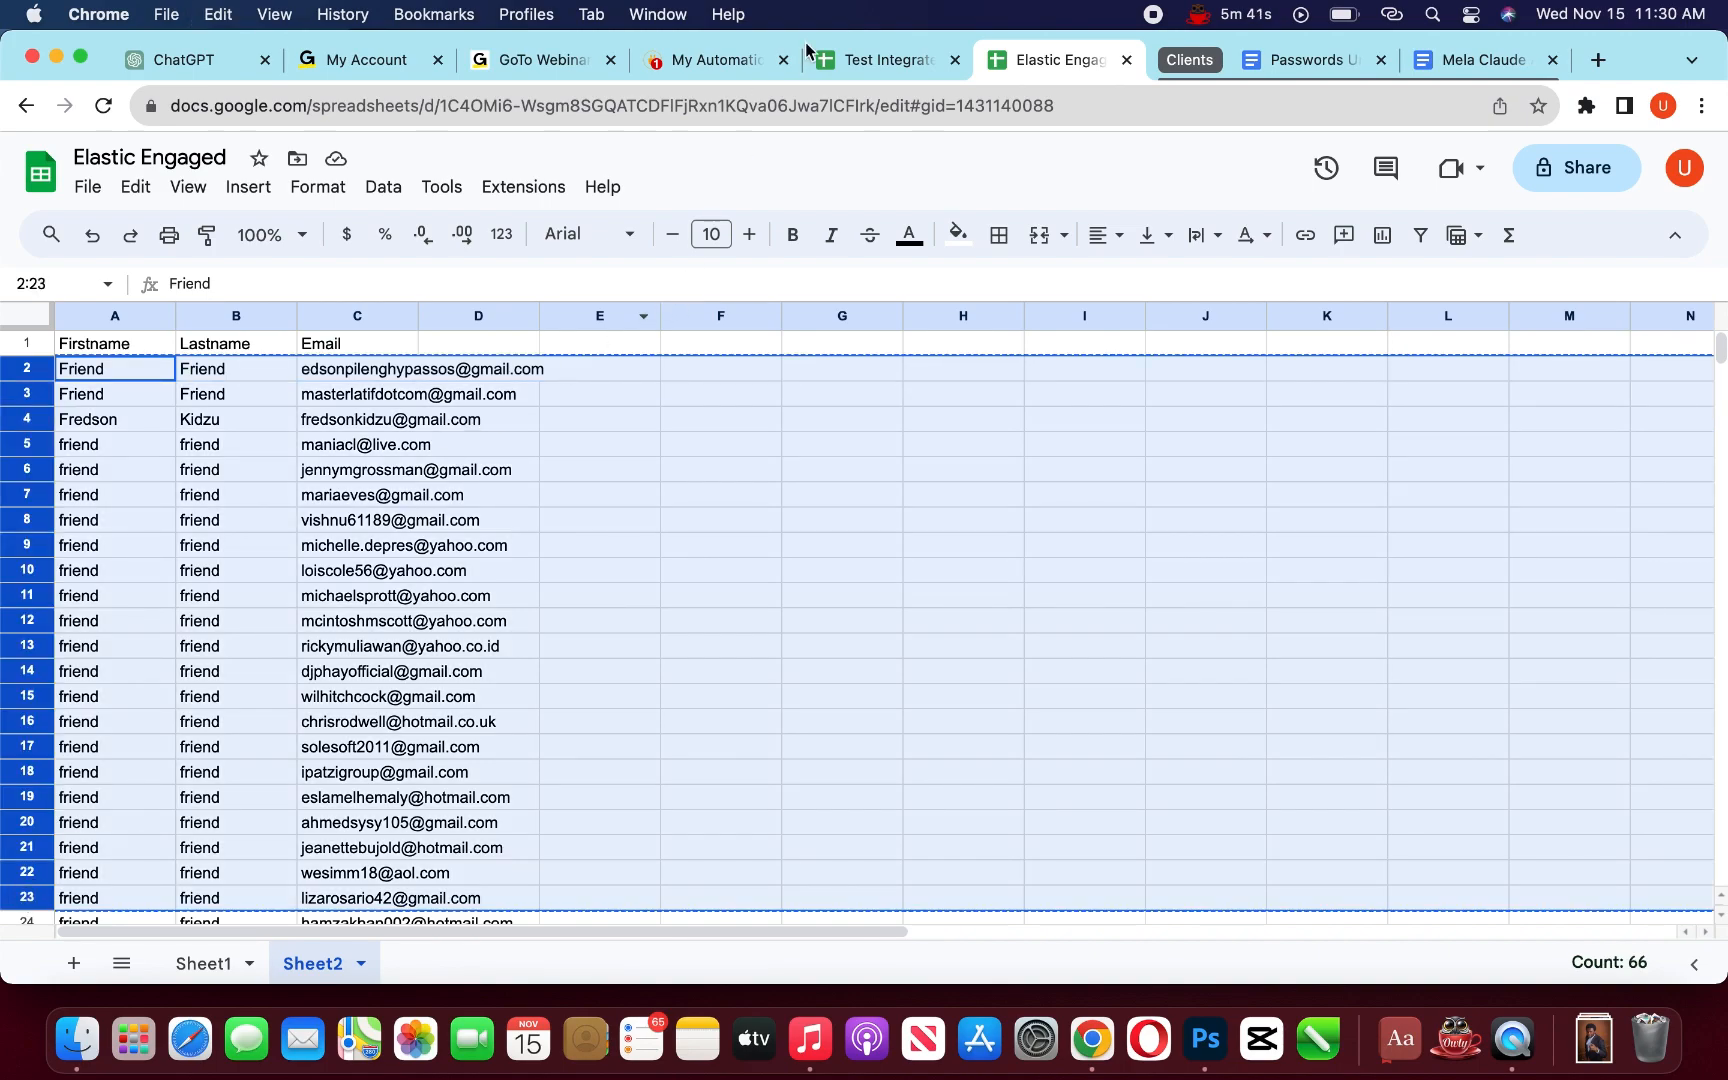
# - Paste the copied contact rows into Sheet2 of the Test Integrately spreadsheet, starting at row 4
pyautogui.click(871, 63)
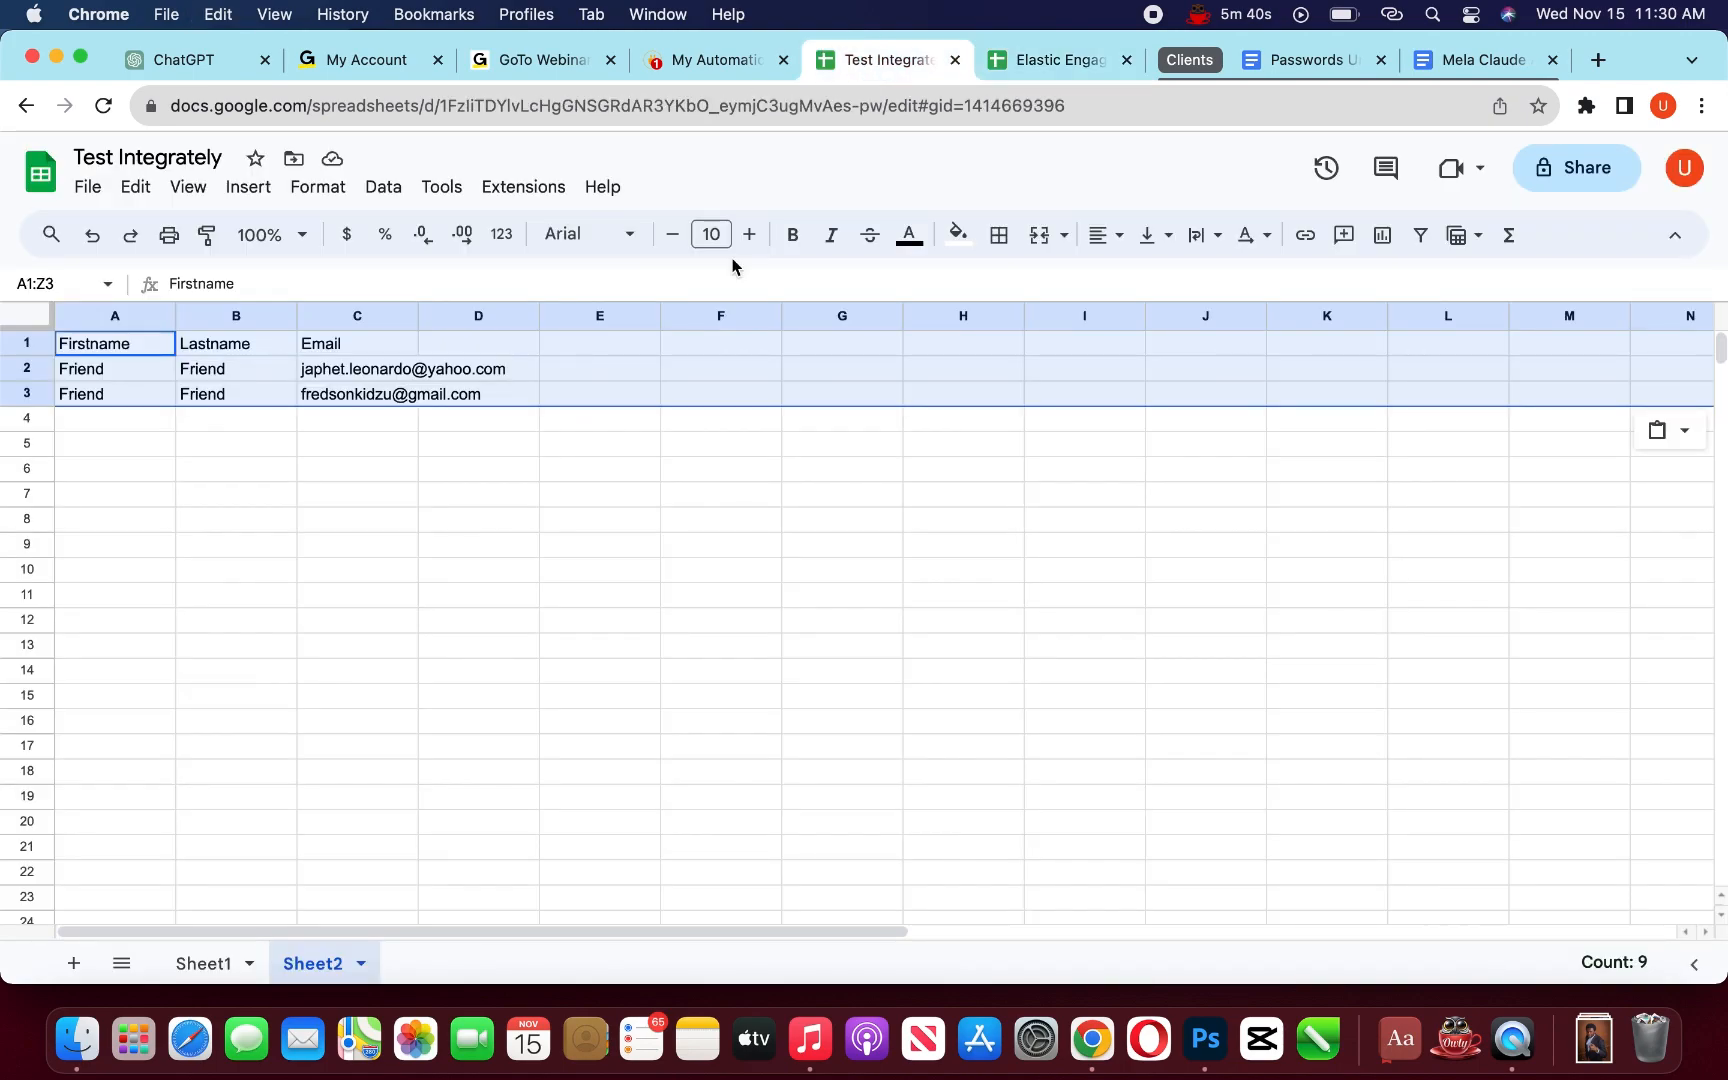
pyautogui.click(22, 419)
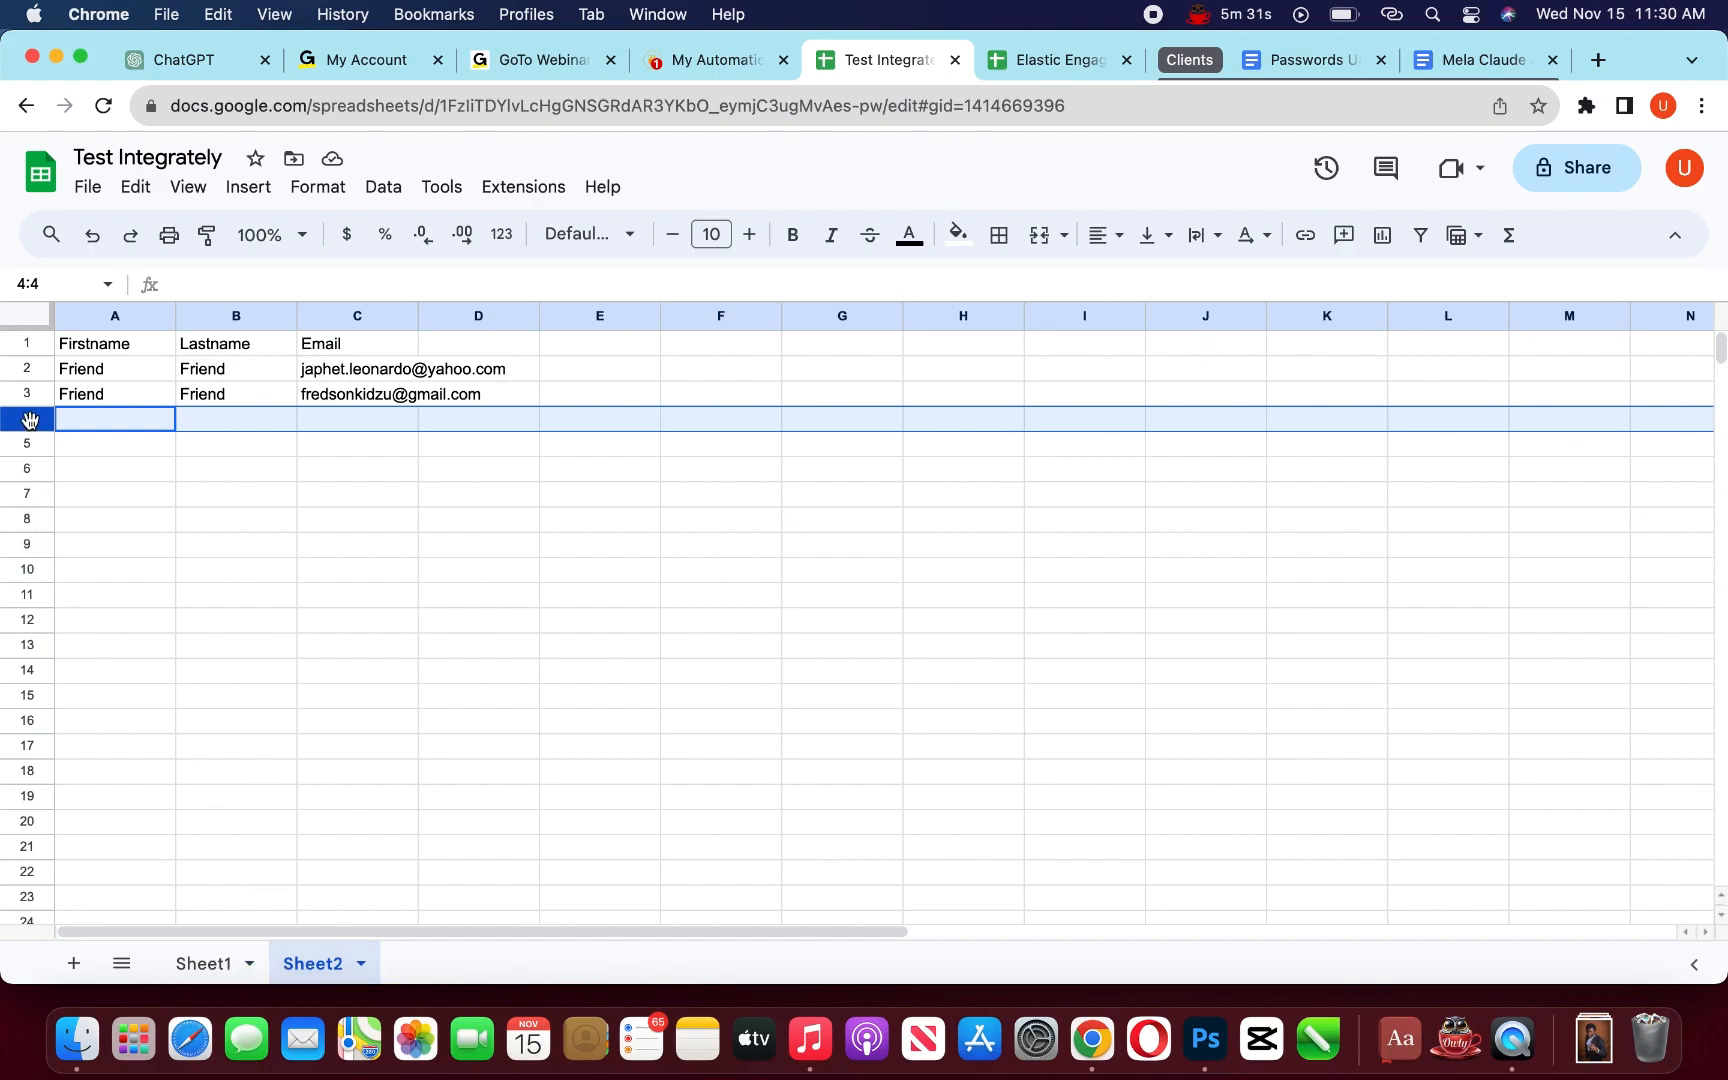
pyautogui.press('super+v')
pyautogui.scroll(-2, 348, 591)
pyautogui.scroll(2, 348, 591)
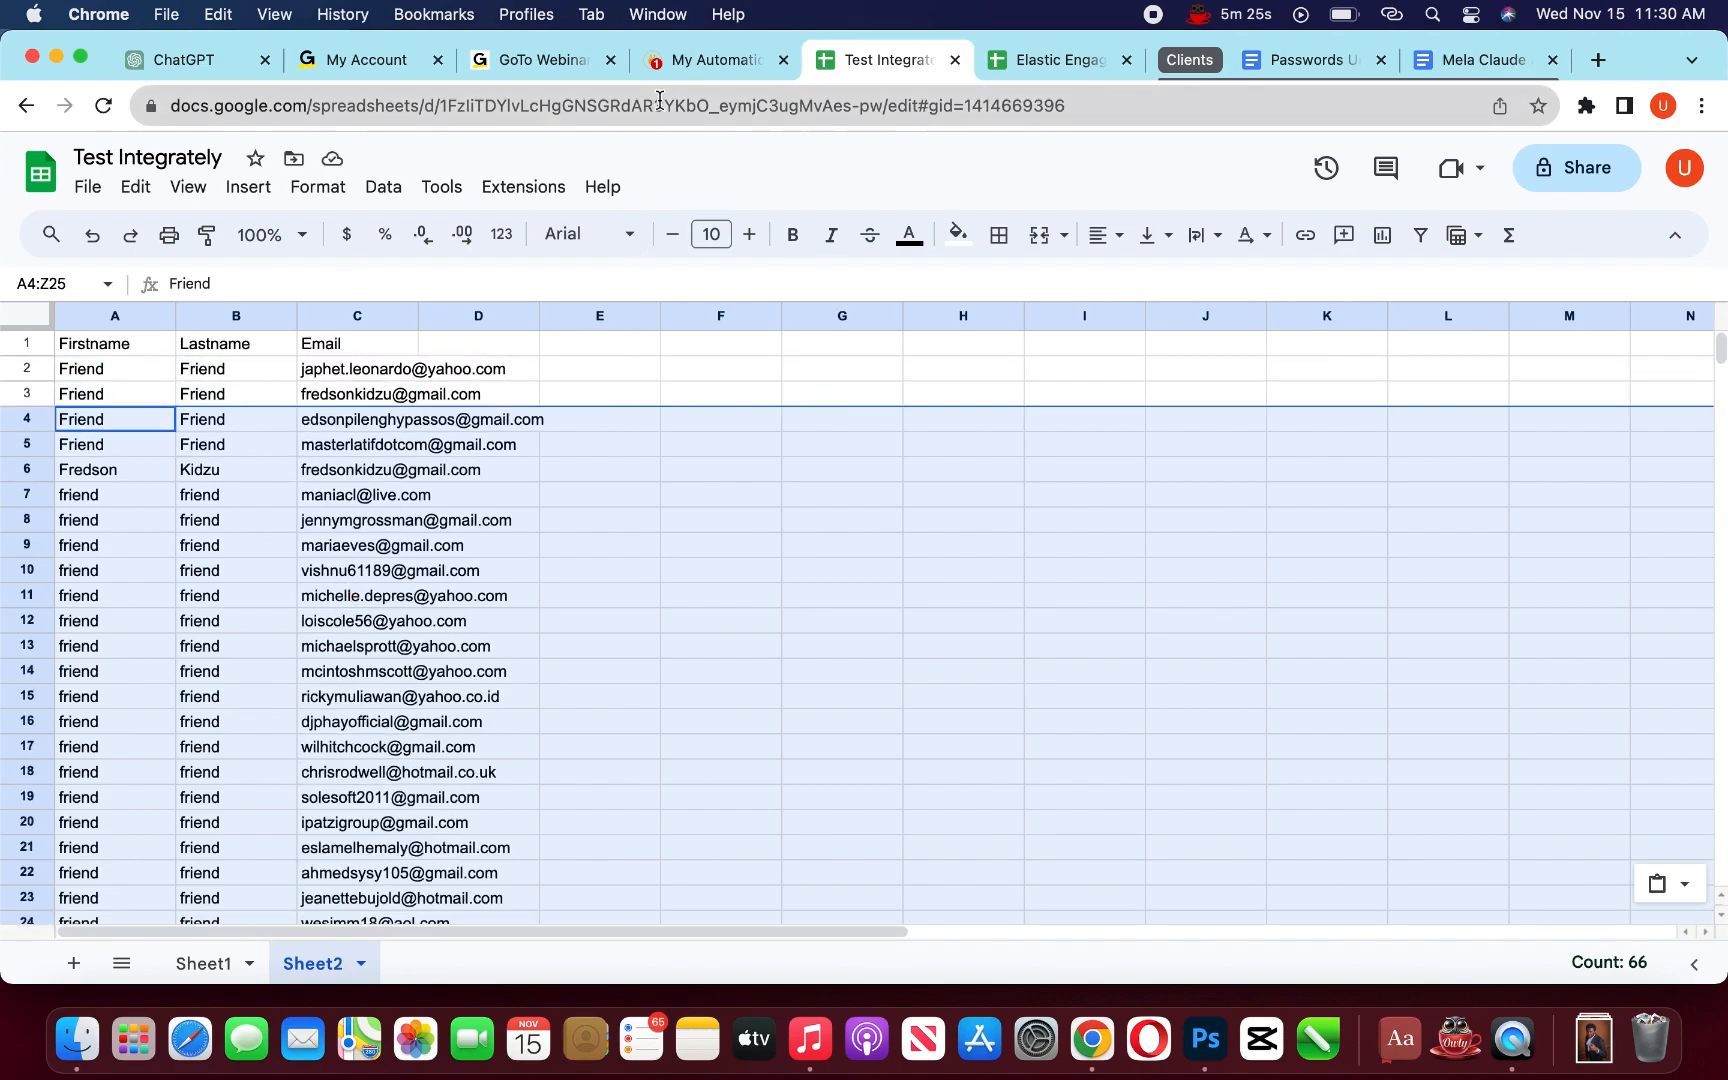
# - Reload the automations list in Integrately and the GoToWebinar dashboard to check the event for new registrations
pyautogui.click(697, 62)
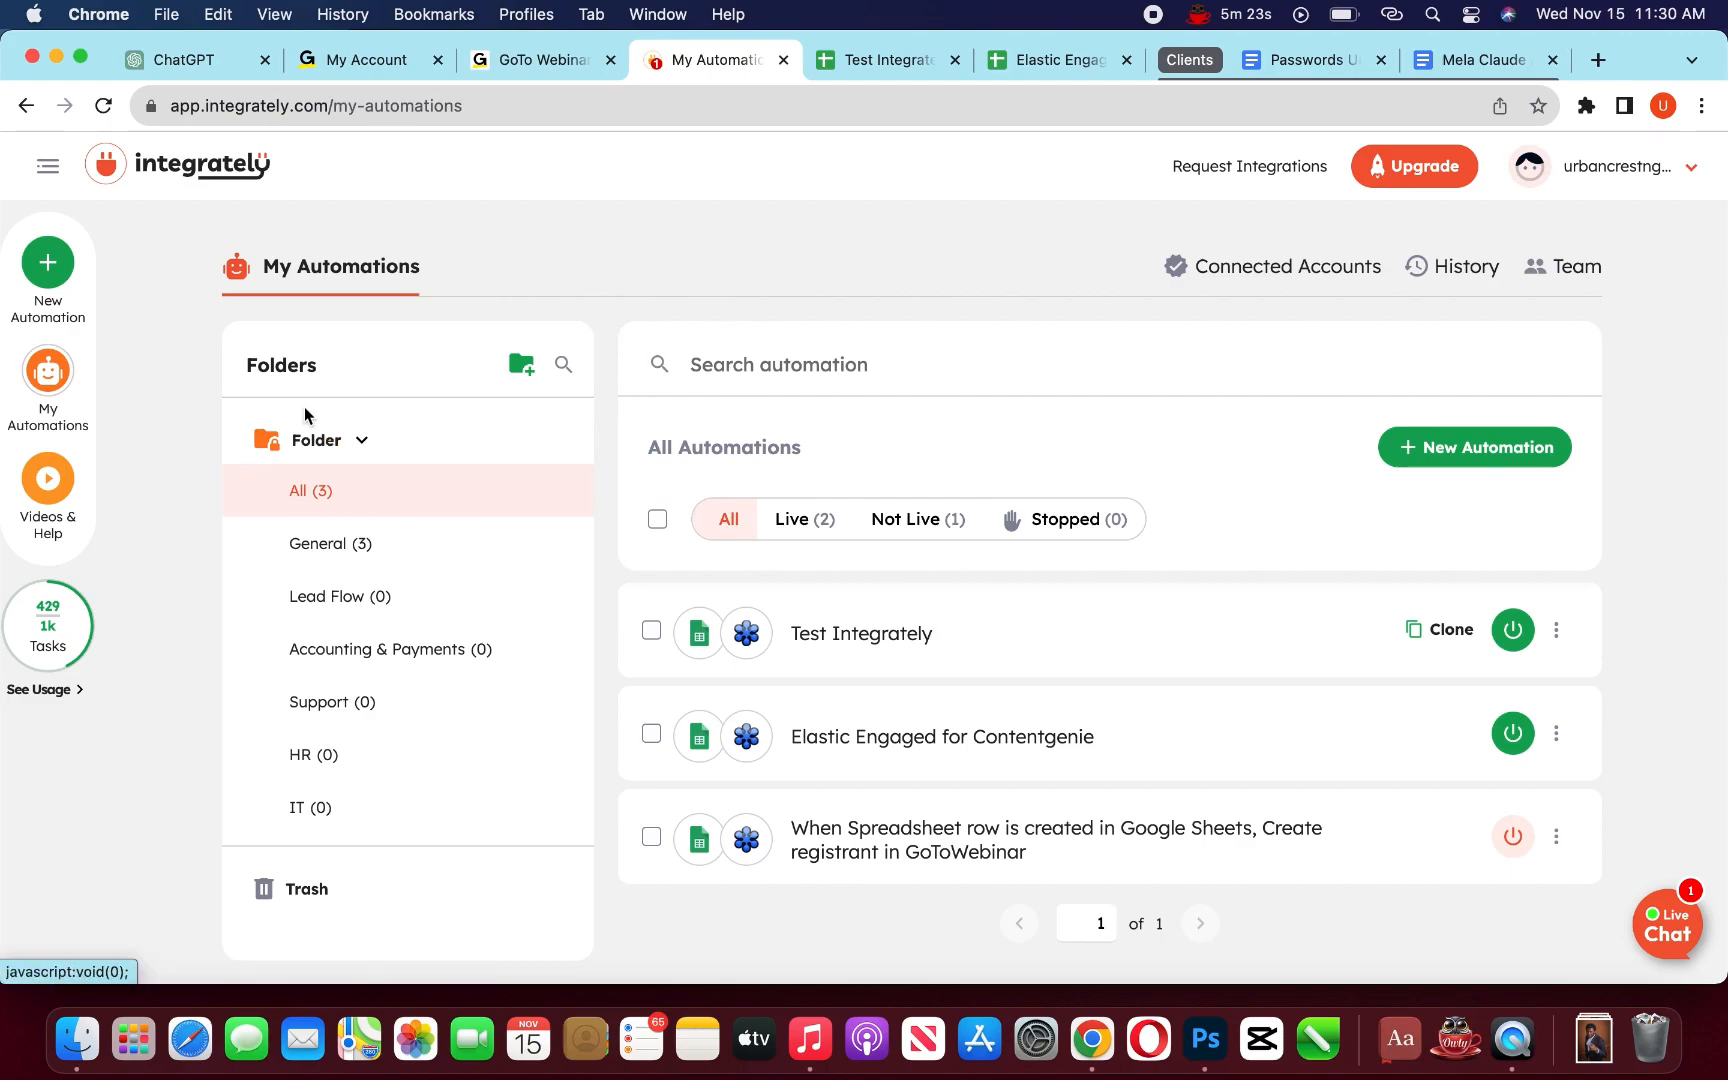
pyautogui.click(103, 105)
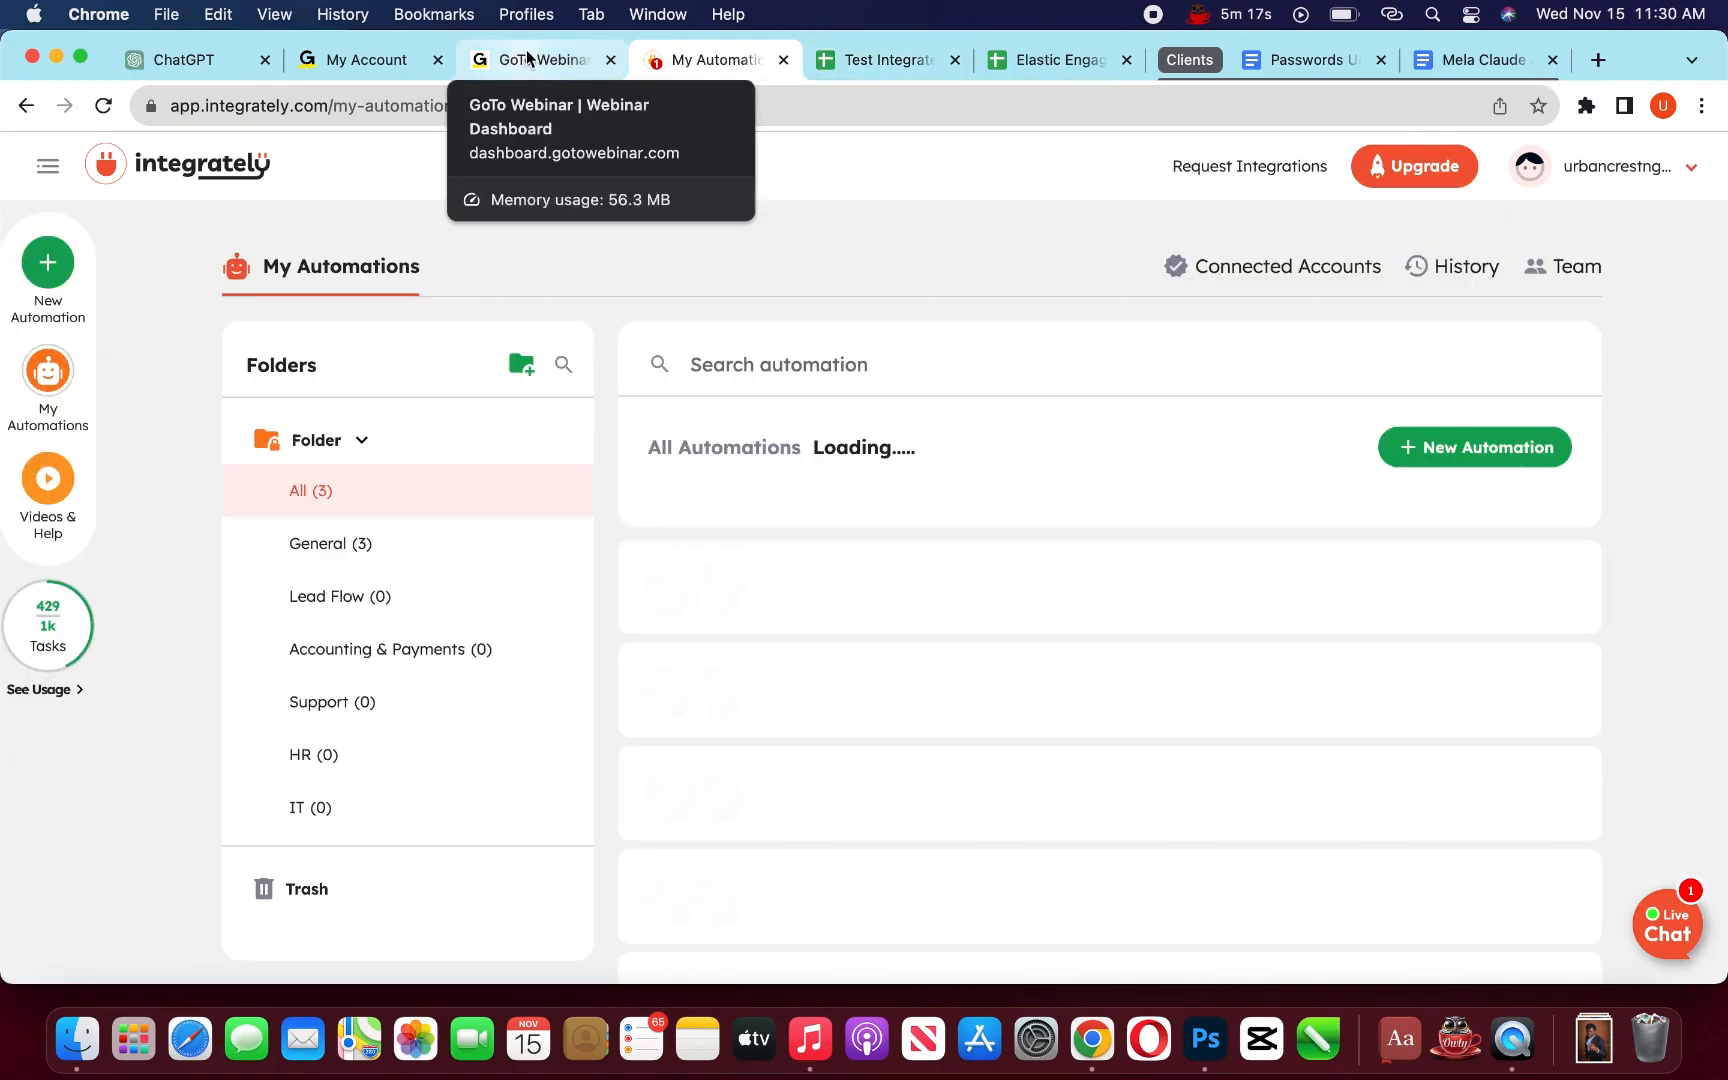
pyautogui.click(527, 66)
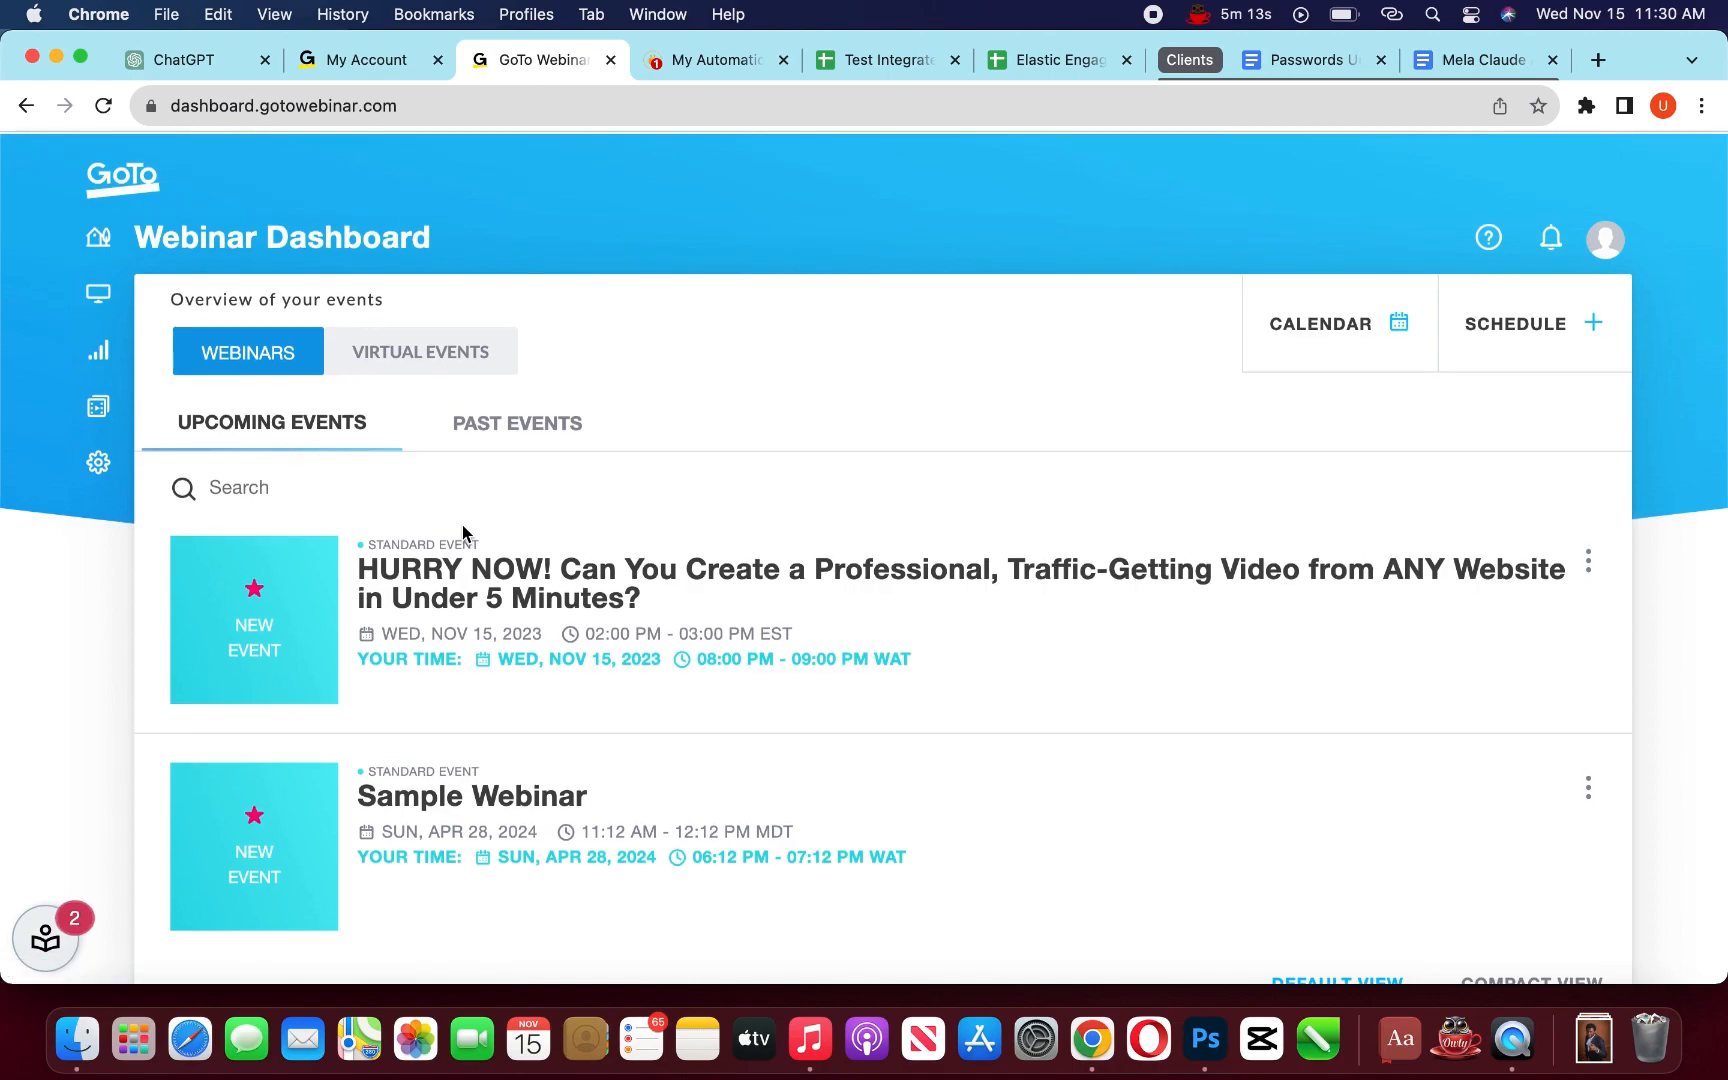
pyautogui.click(105, 106)
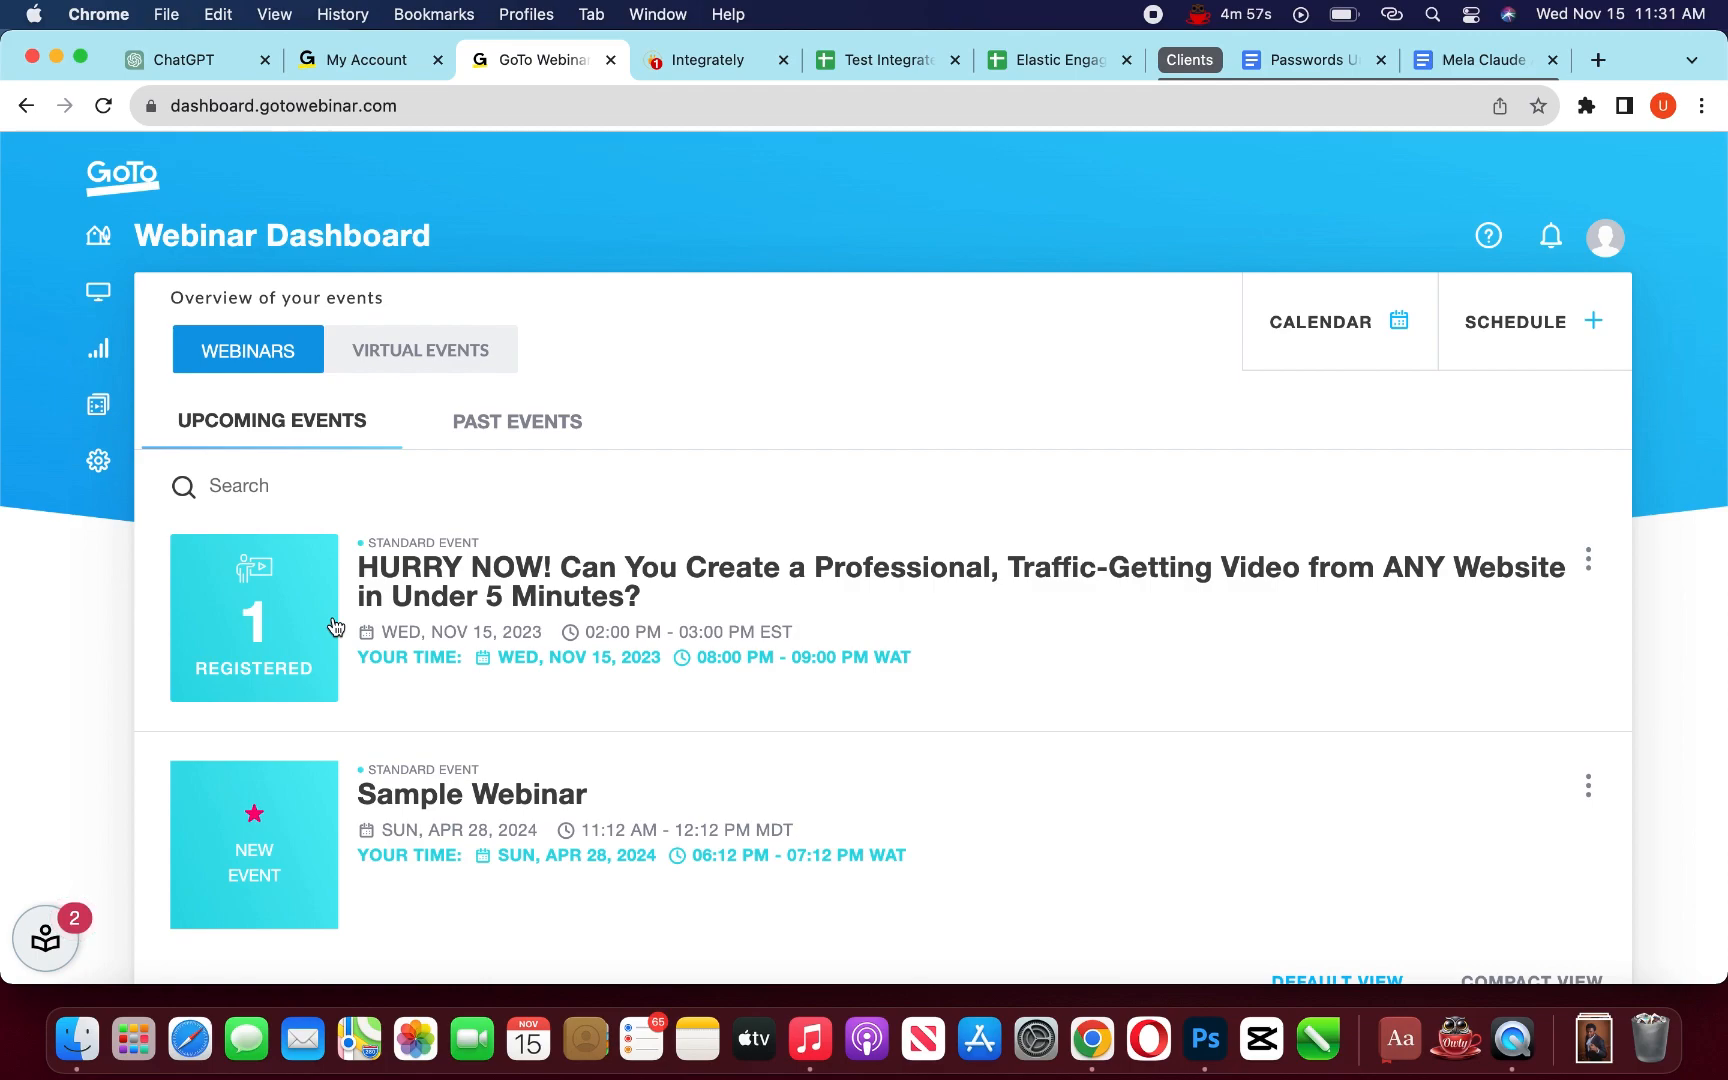
# - Examine the registrants of the HURRY NOW! webinar, close the list and reload the dashboard
pyautogui.click(250, 622)
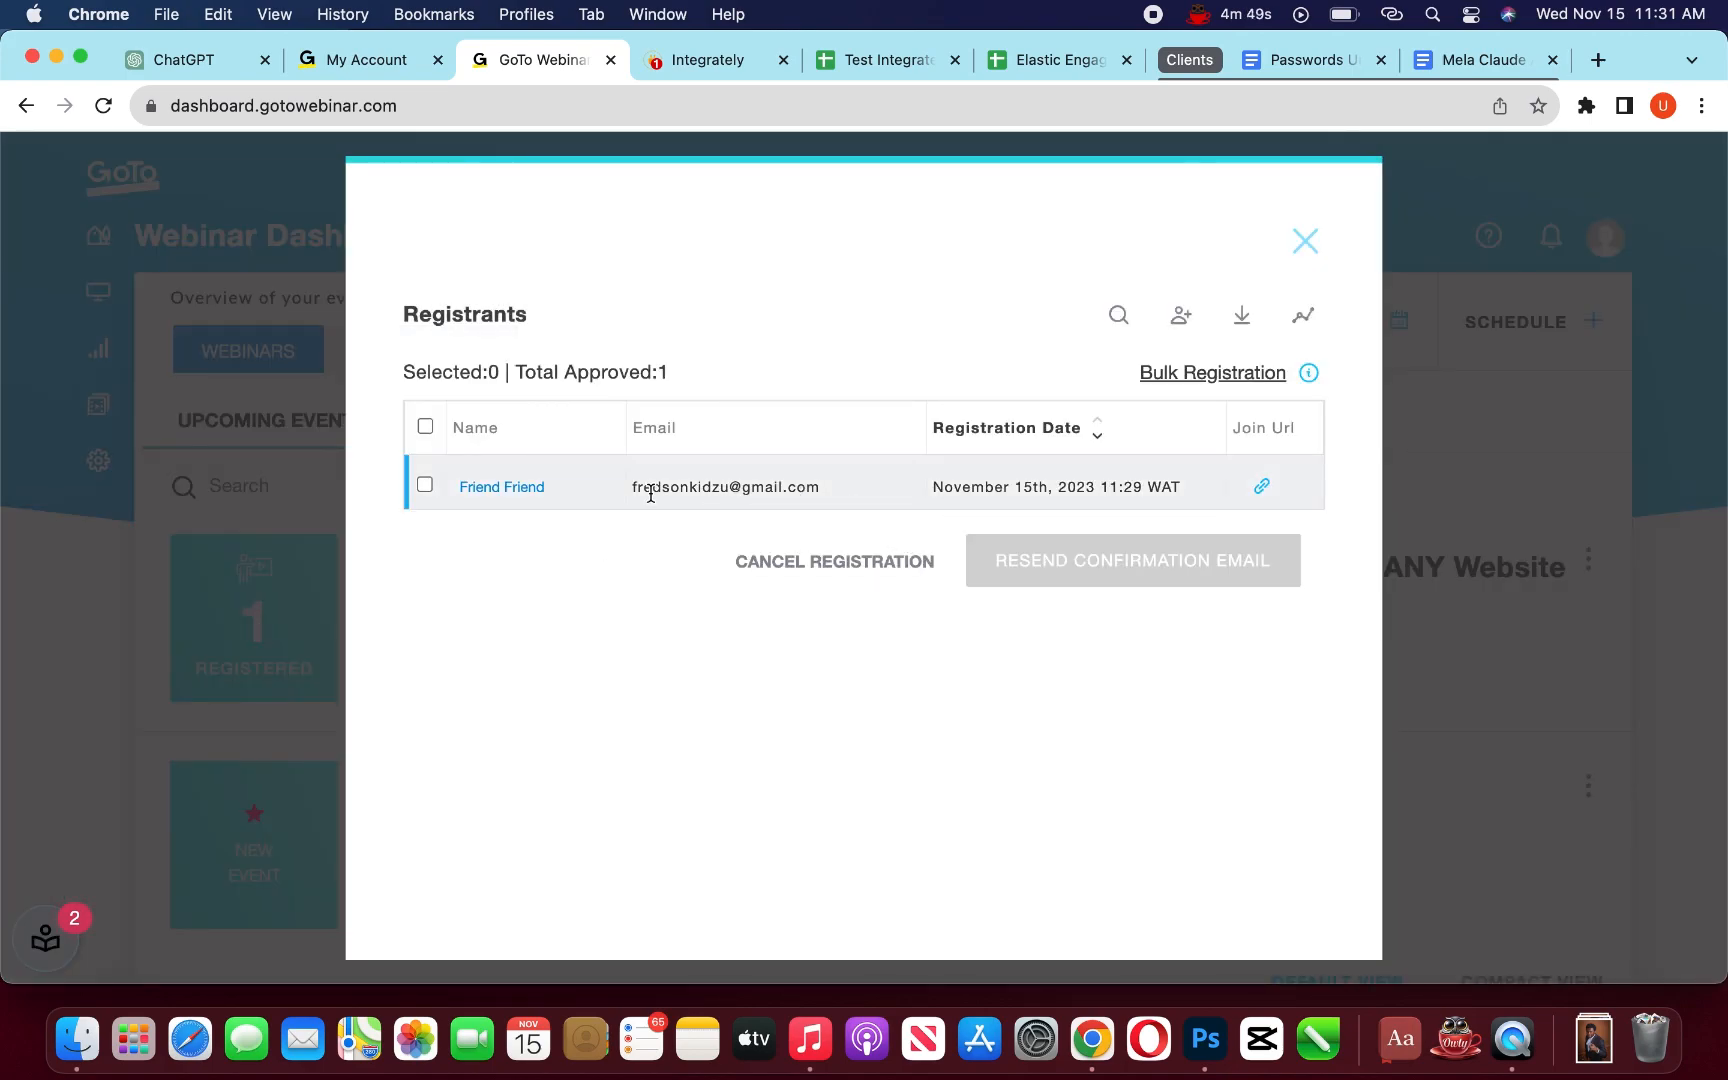
pyautogui.click(1305, 241)
pyautogui.click(98, 106)
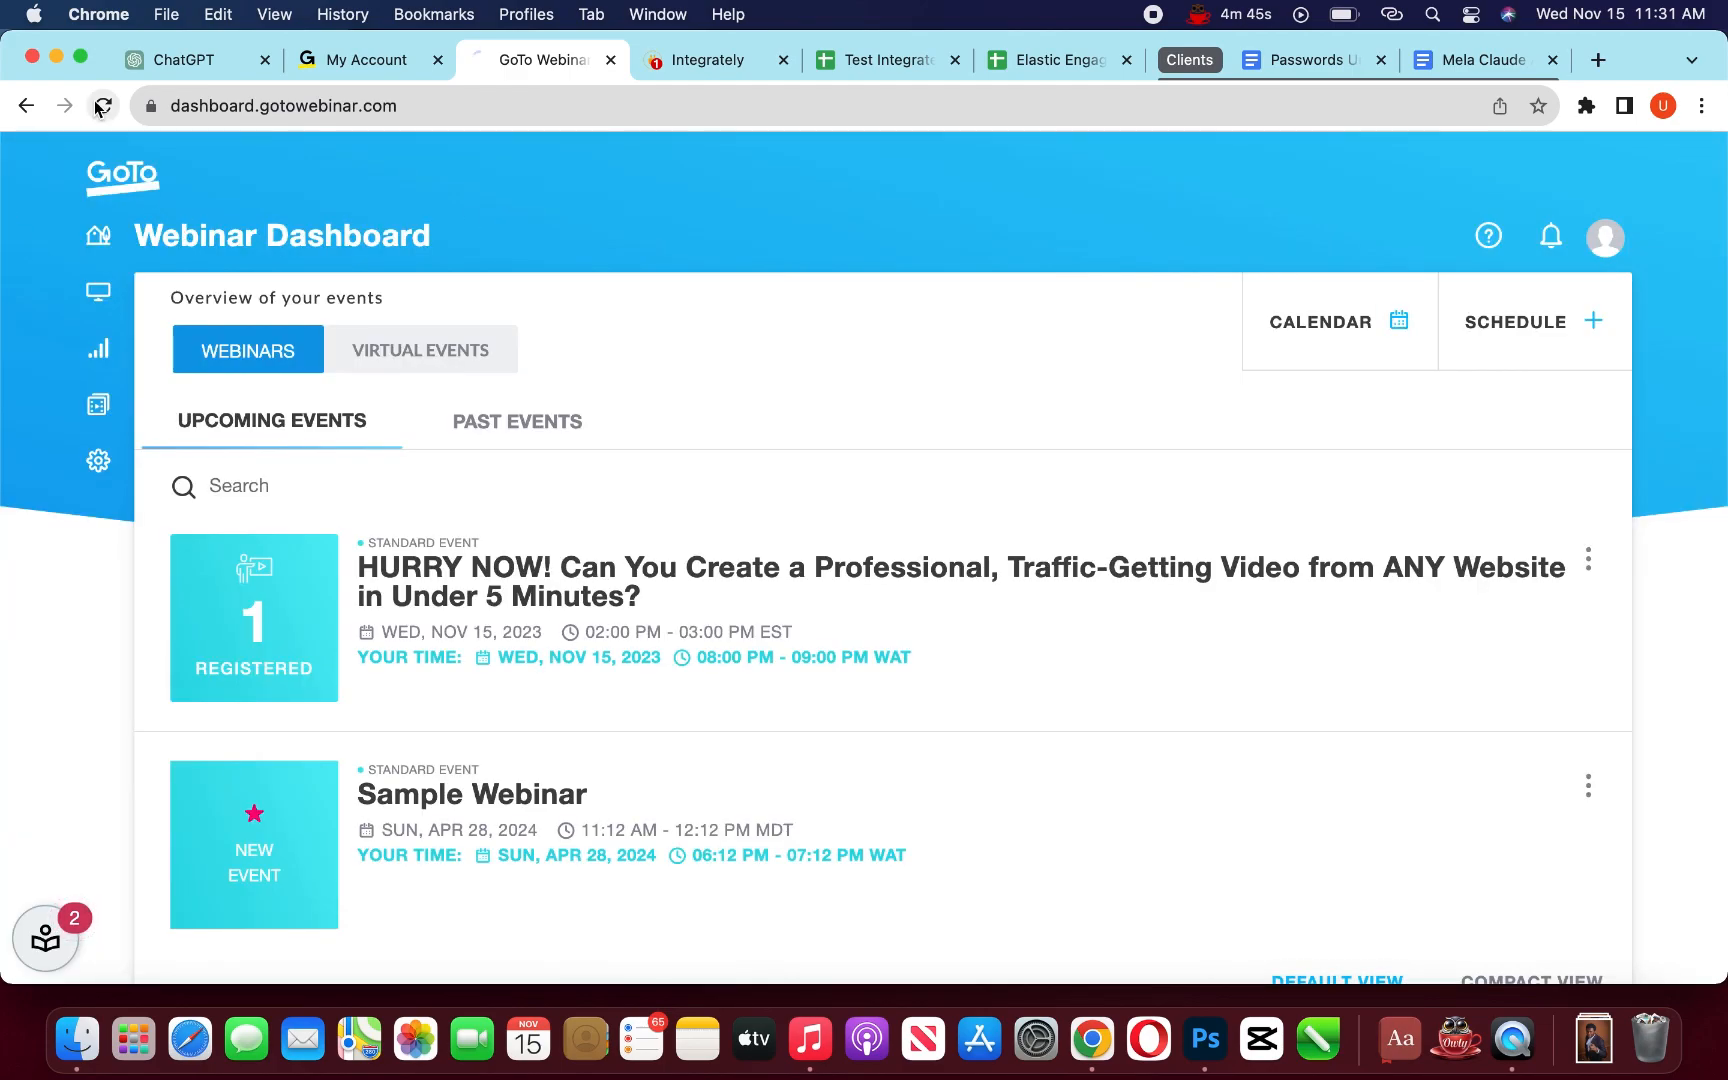